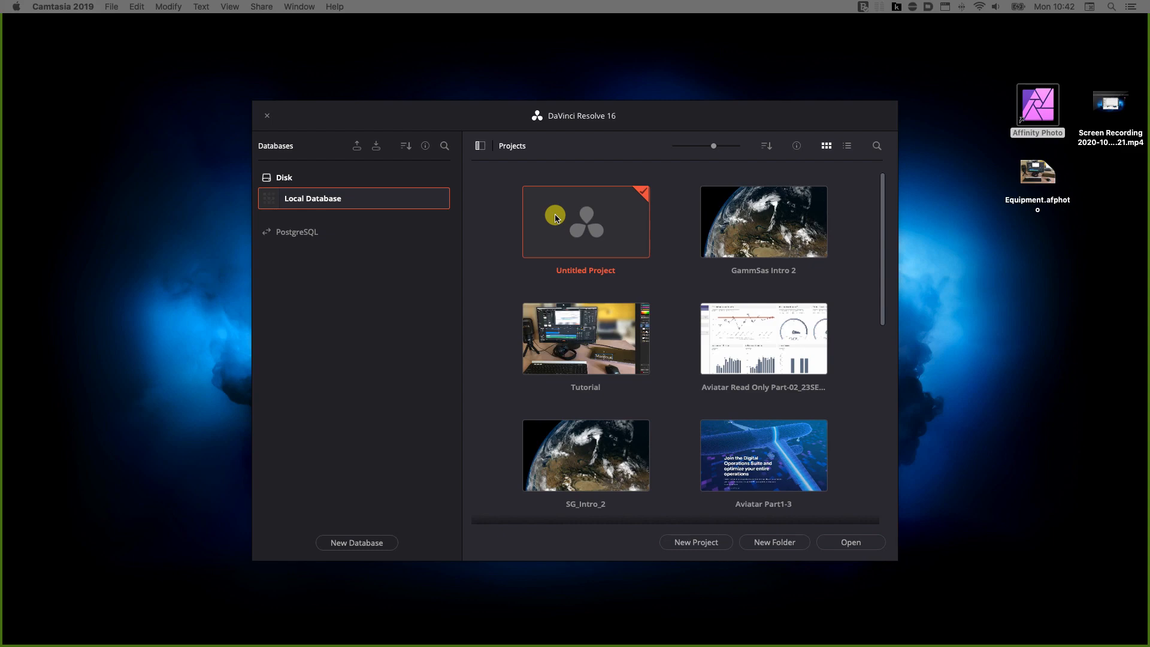
Open Untitled Project from the Project Manager.
{"action": "double_click", "coordinate": [587, 217]}
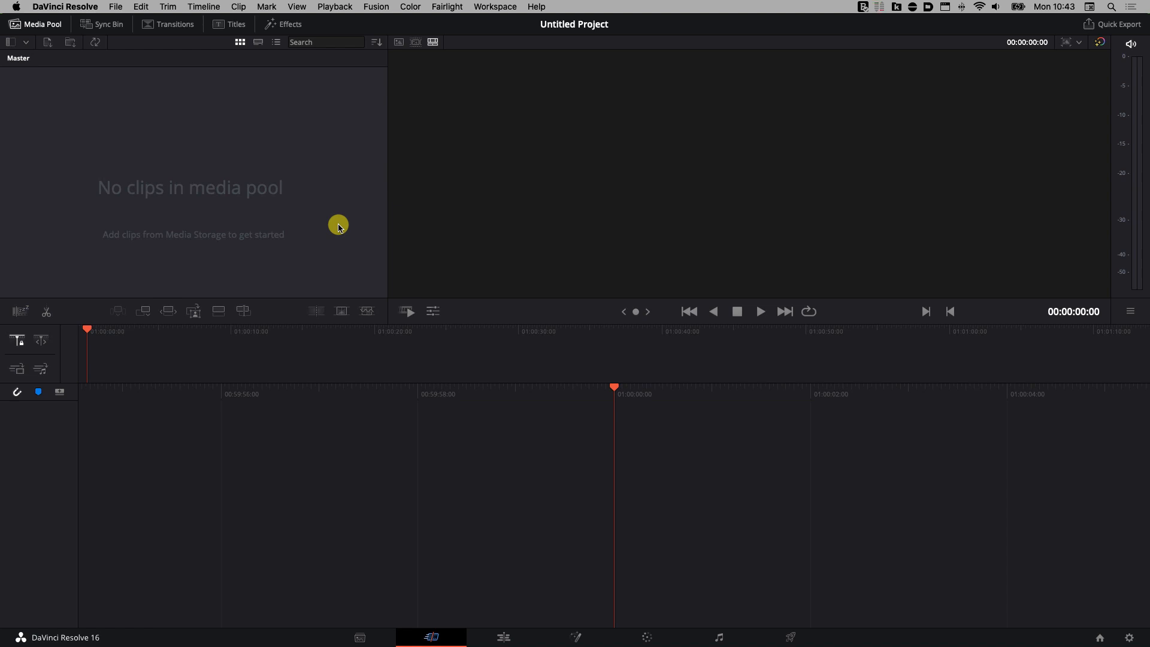
Drag 'Screen Recording 2020-10-26 at 10.11.21.mp4' from Finder into Resolve's Media Pool.
{"action": "key", "text": "super+Tab"}
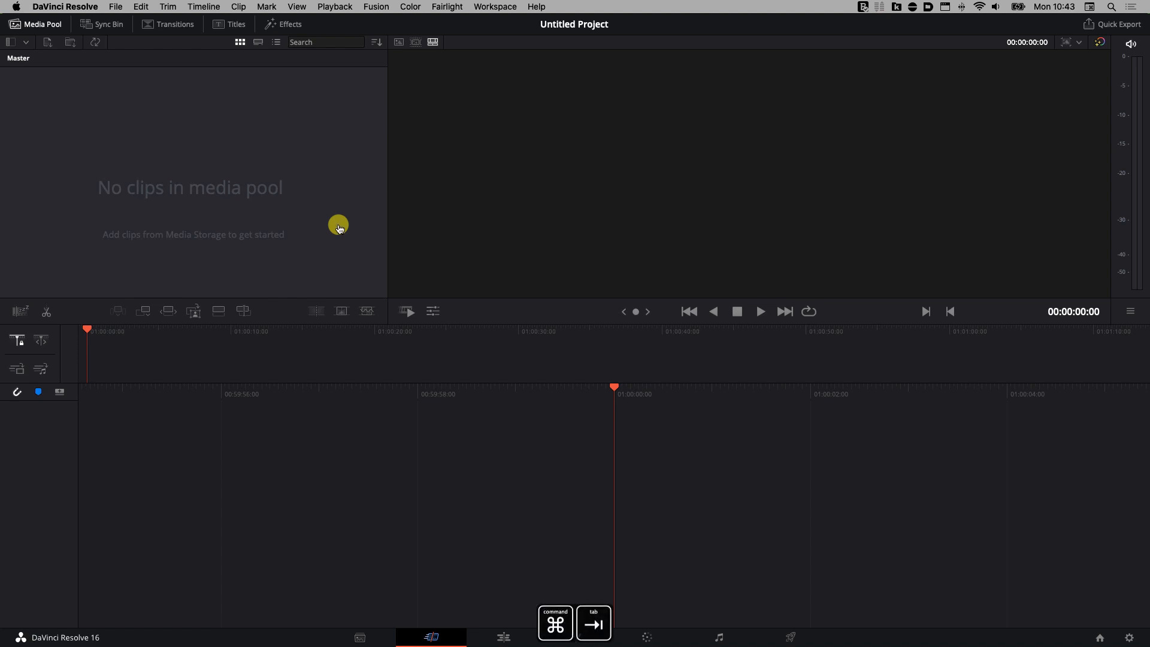
{"action": "key", "text": "super+Tab"}
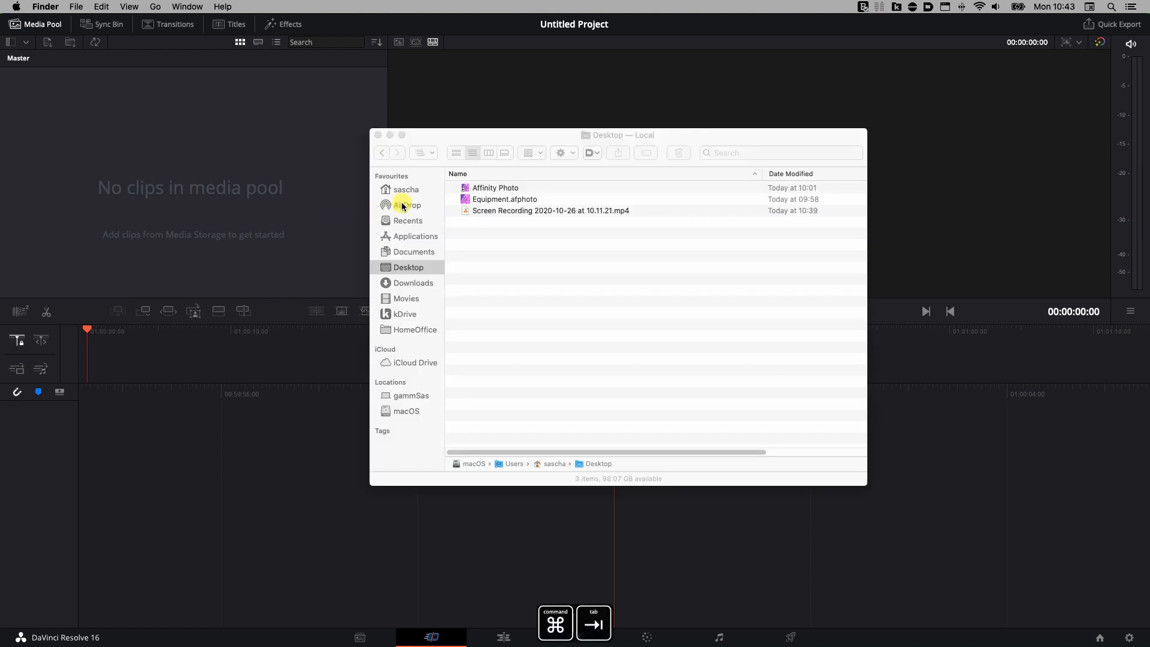
{"action": "left_click_drag", "start_coordinate": [500, 136], "coordinate": [644, 155]}
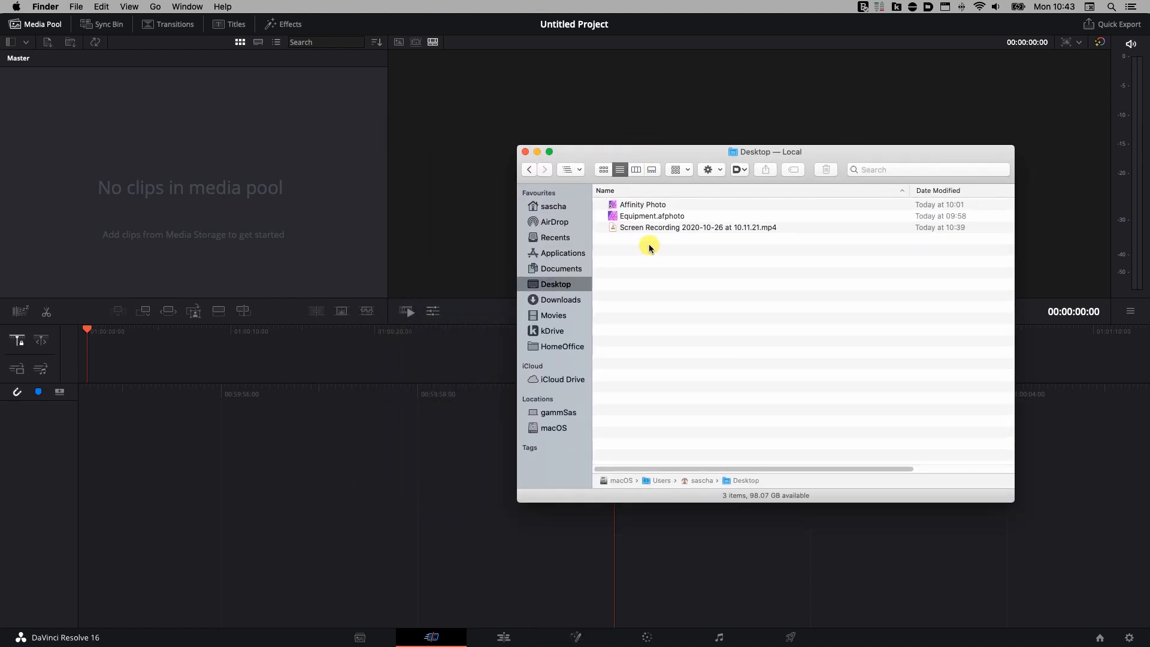
{"action": "left_click_drag", "start_coordinate": [688, 227], "coordinate": [192, 190]}
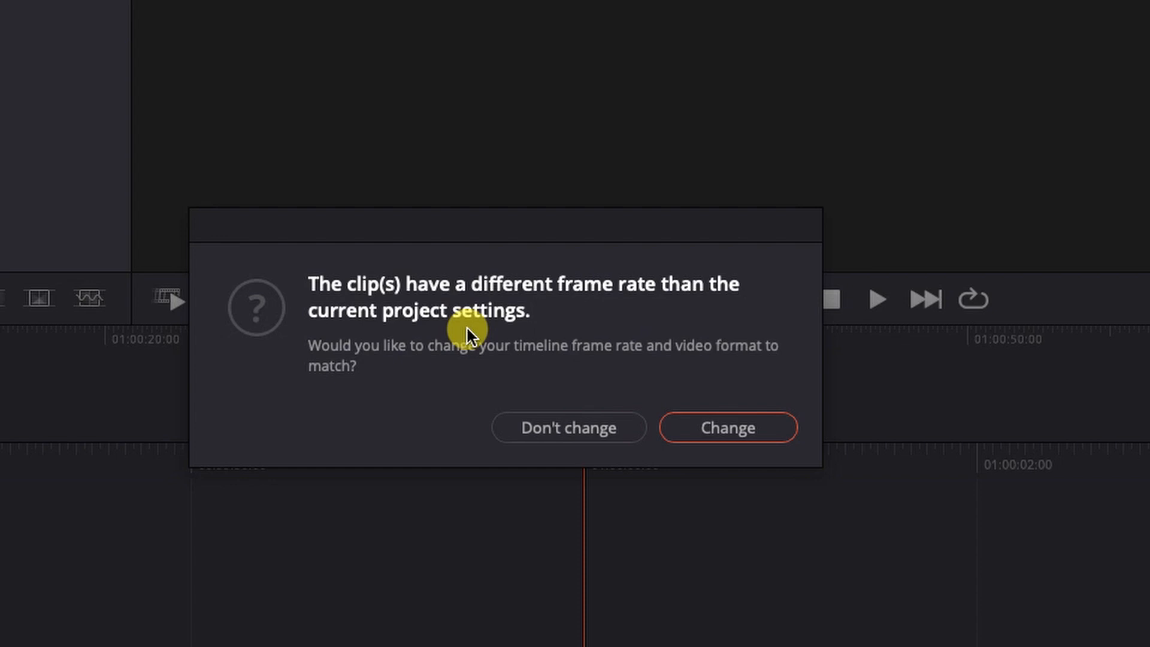
Match the timeline frame rate to the clip and view its 1920x1080, 60 fps details.
{"action": "left_click", "coordinate": [730, 428]}
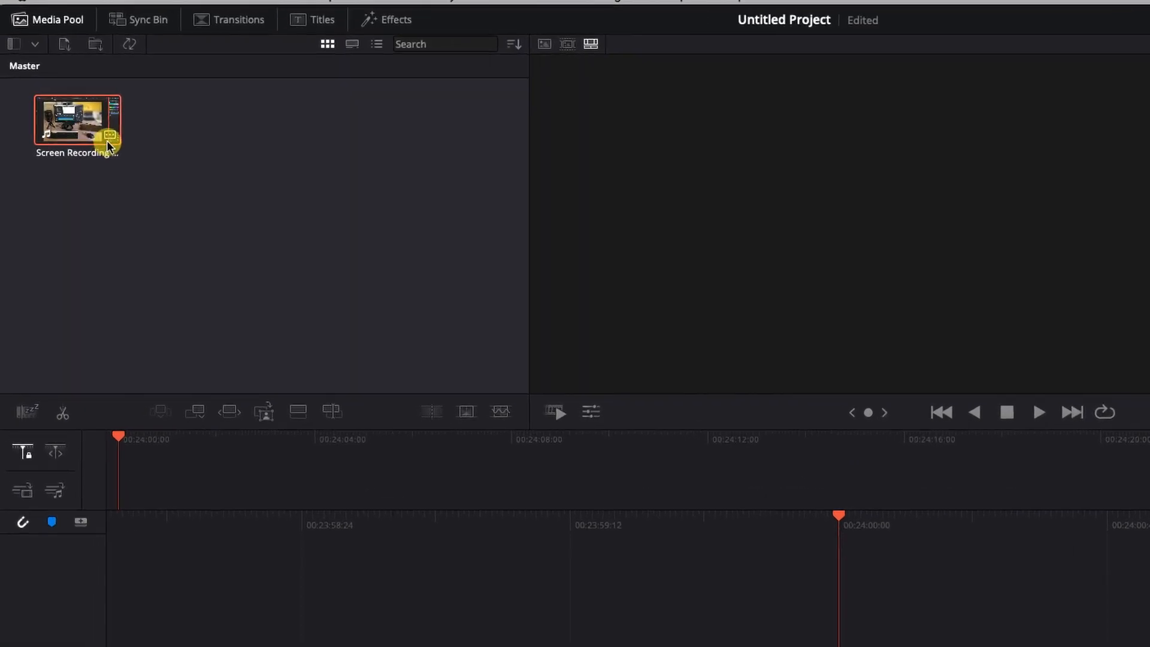
{"action": "left_click", "coordinate": [159, 180]}
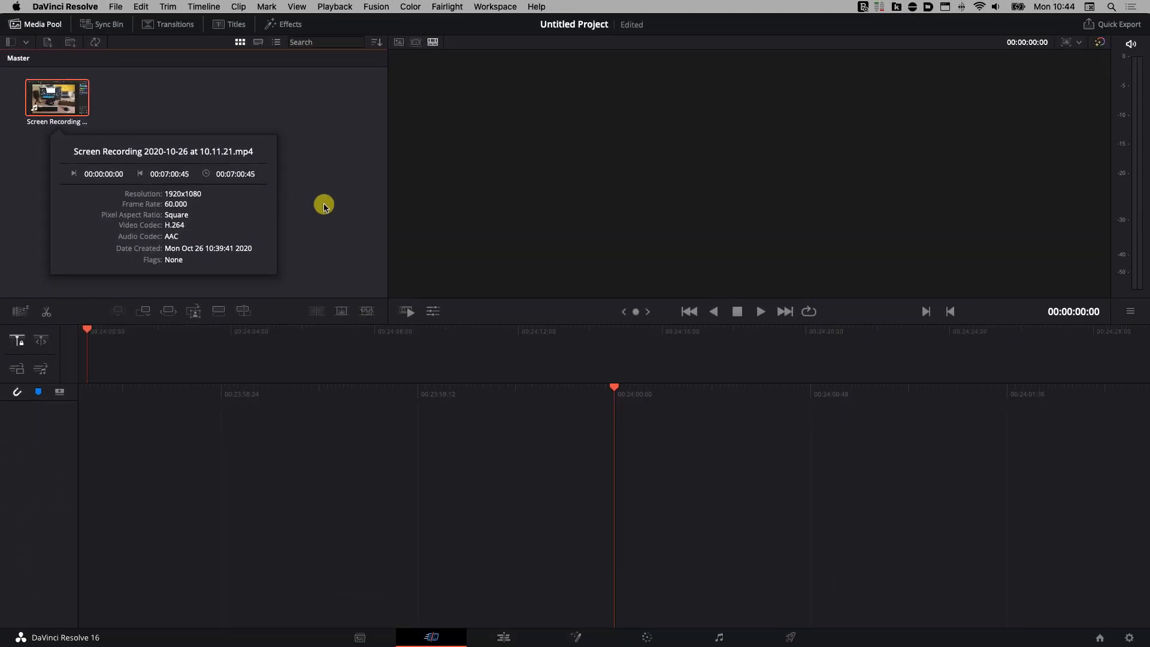
Close the clip info, select the recording, and visit the Media page before returning to Cut.
{"action": "left_click", "coordinate": [324, 206]}
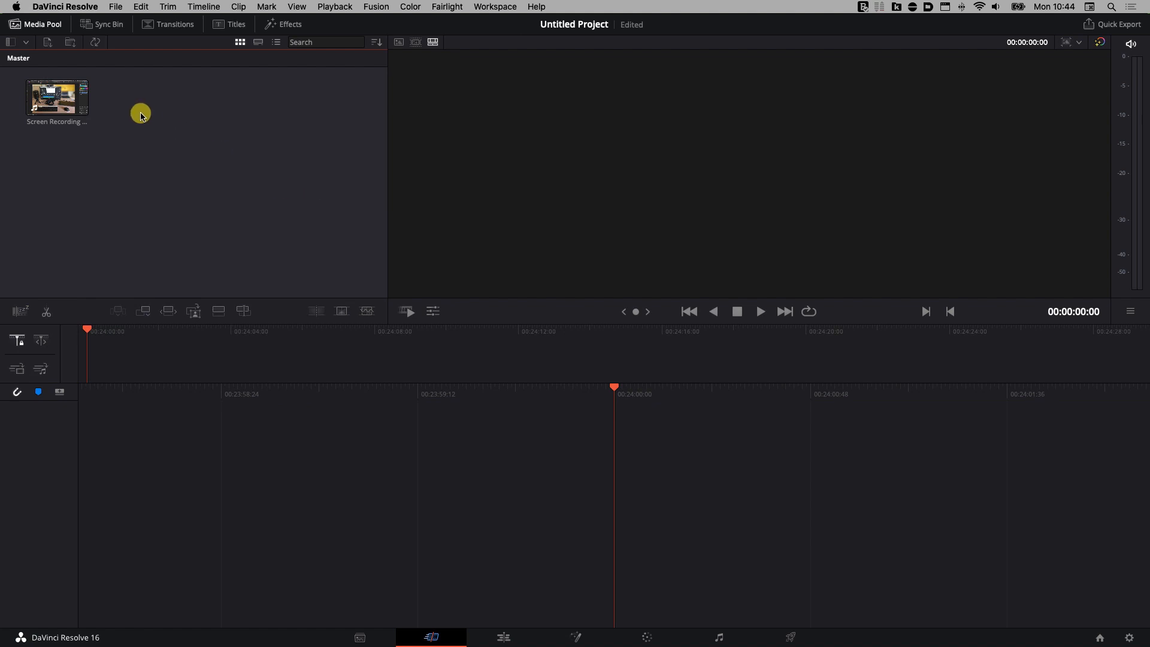
{"action": "left_click", "coordinate": [47, 101]}
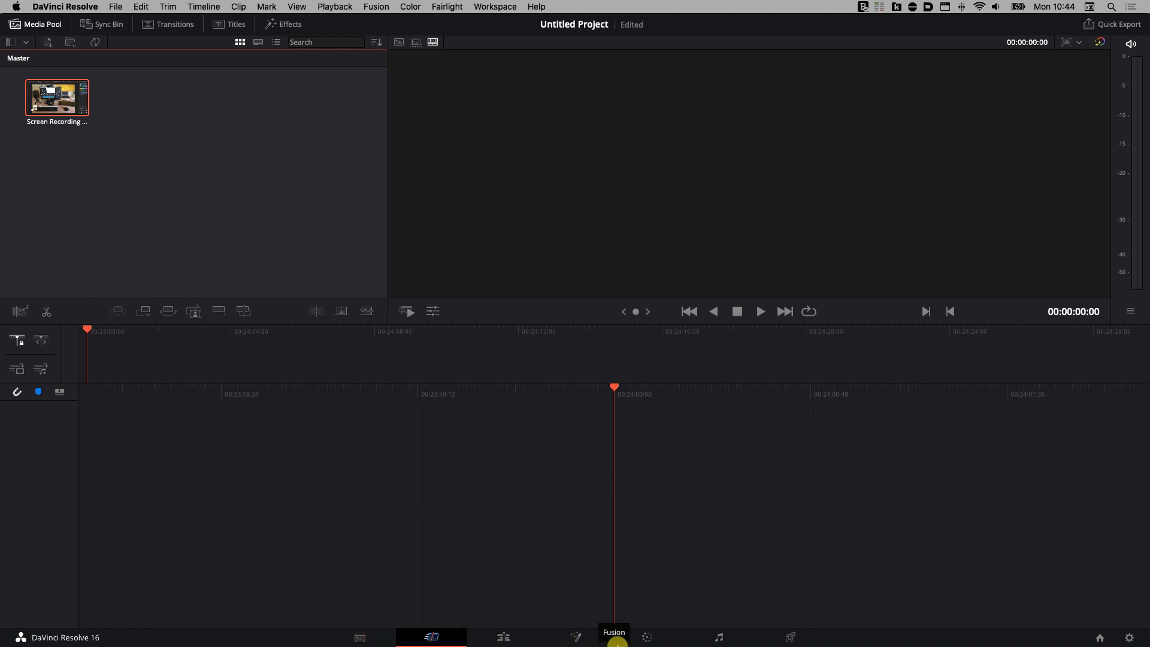
{"action": "left_click", "coordinate": [362, 637]}
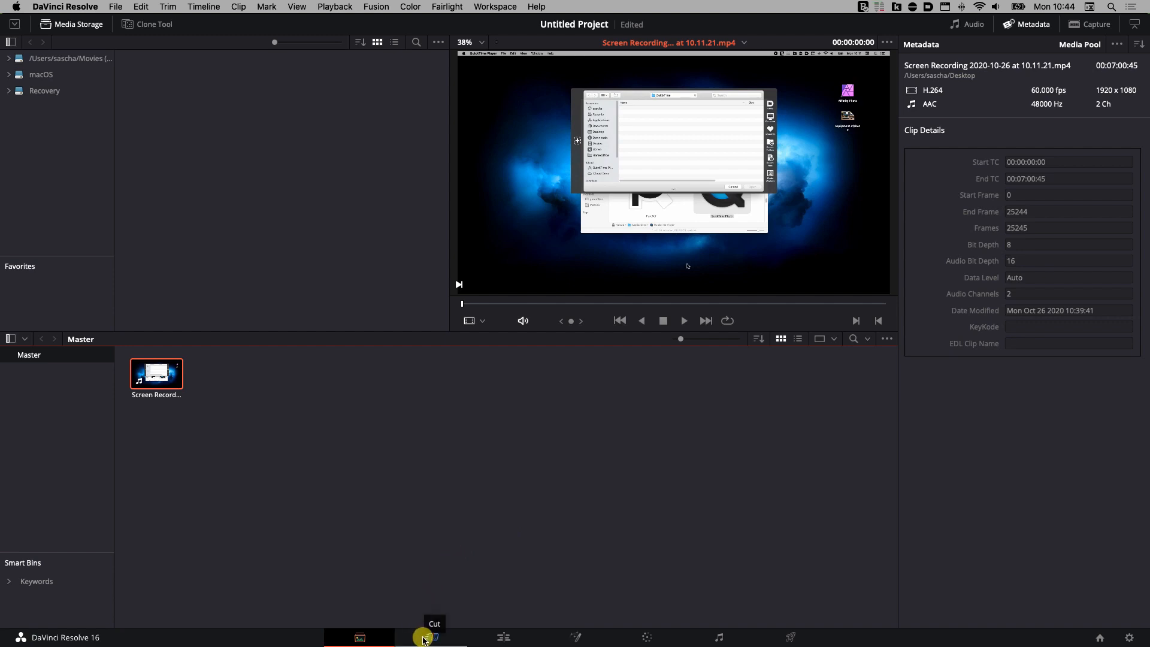
{"action": "left_click", "coordinate": [423, 639]}
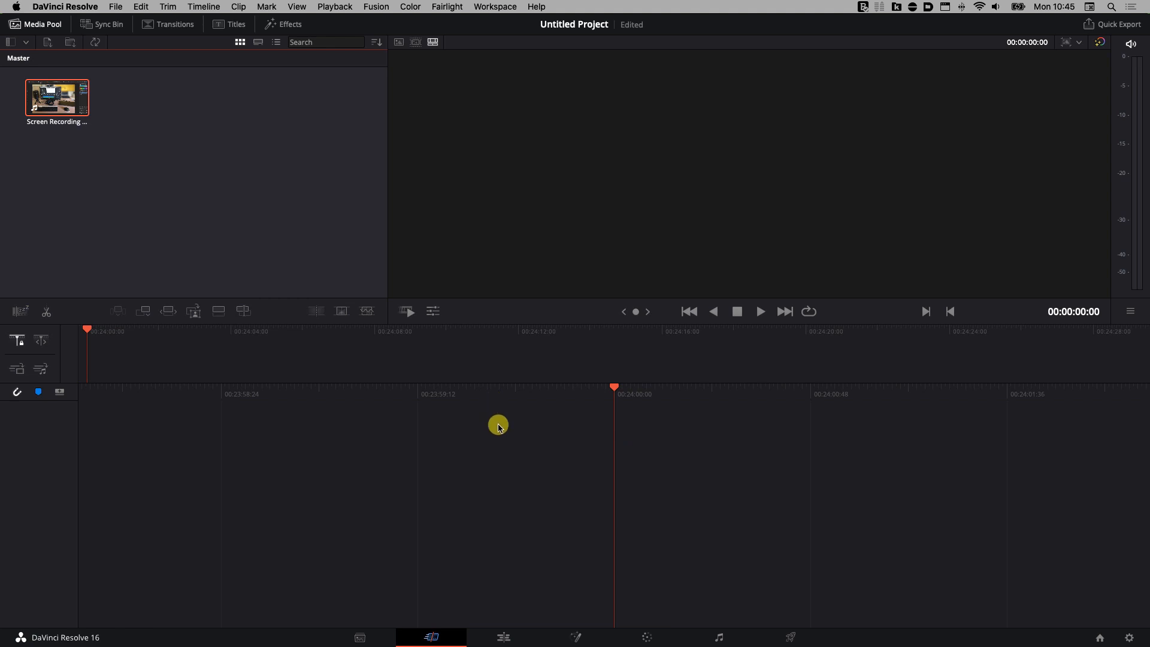
Switch to the Edit page with the screen recording in the Master media pool.
{"action": "left_click", "coordinate": [505, 639]}
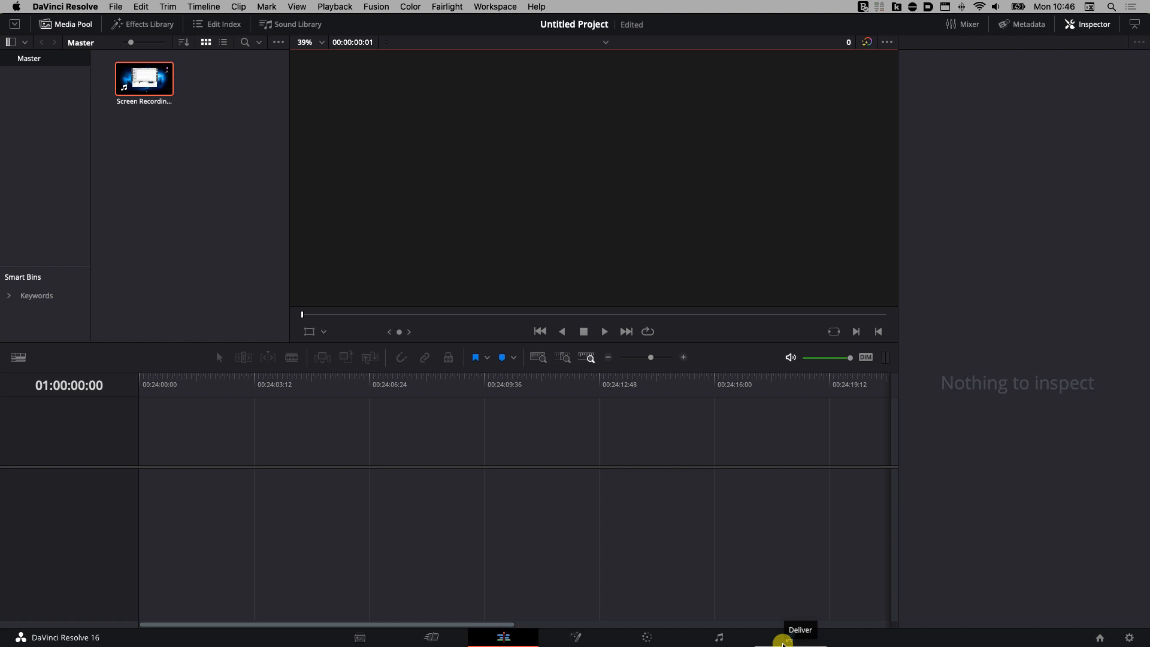
{"action": "left_click", "coordinate": [783, 643]}
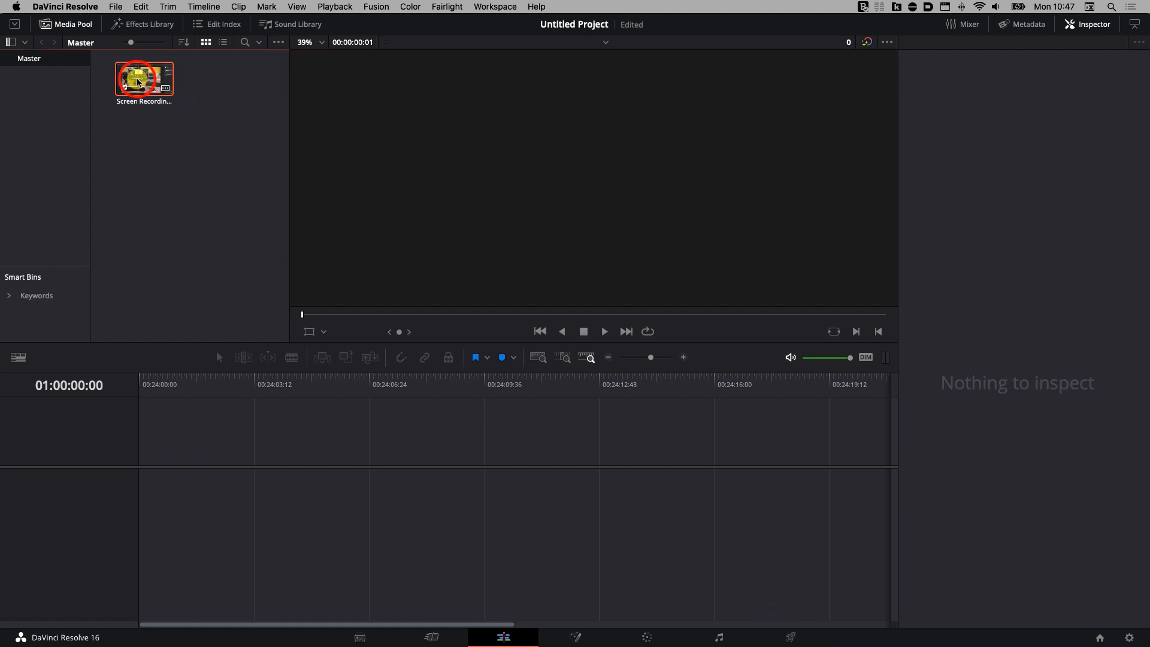
Drop the screen recording onto a new Timeline 1 and nudge the playhead past the start.
{"action": "left_click_drag", "start_coordinate": [138, 82], "coordinate": [143, 483]}
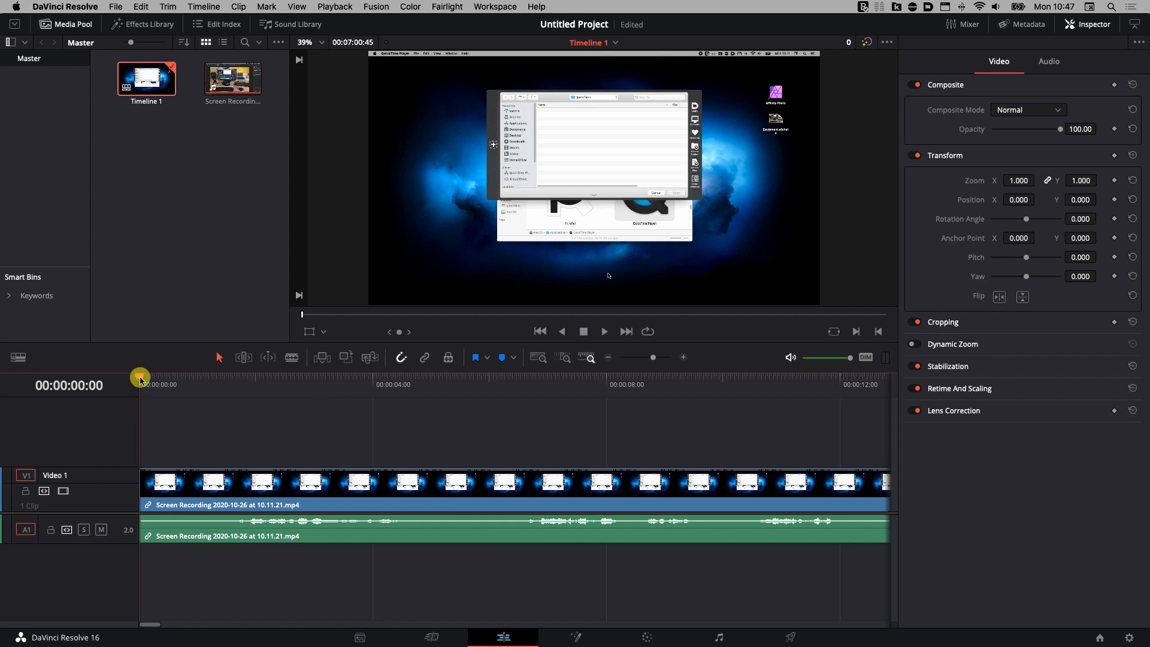
{"action": "left_click_drag", "start_coordinate": [140, 379], "coordinate": [203, 379]}
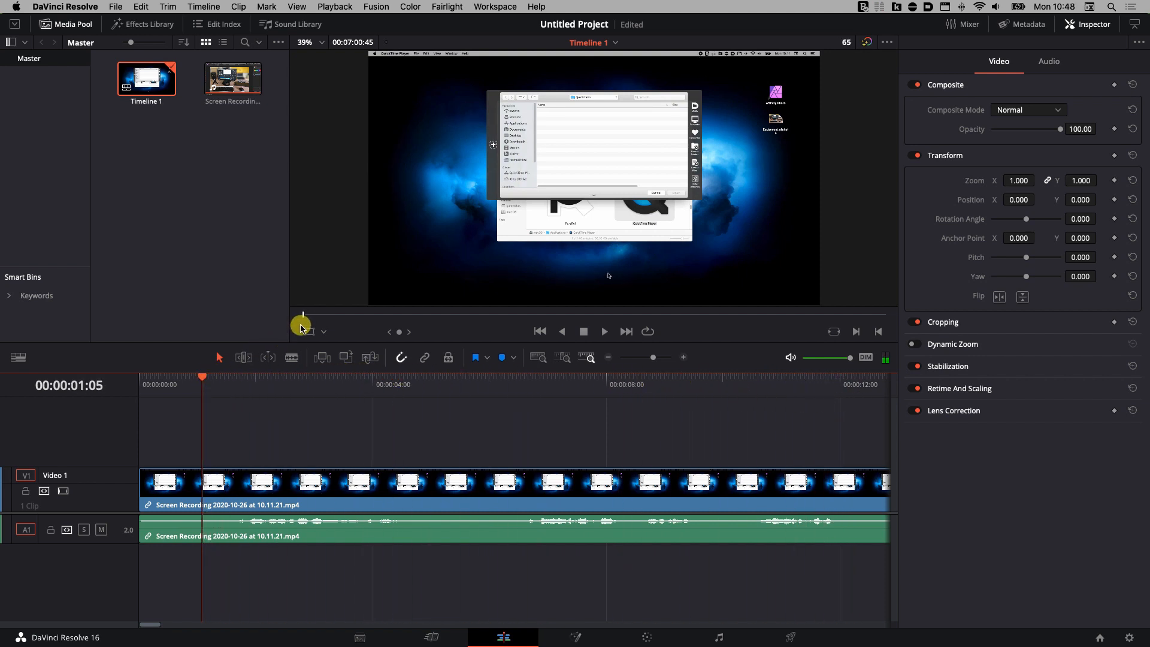
Skim through the recording, mute audio track A1, and return to the timeline start.
{"action": "left_click_drag", "start_coordinate": [305, 318], "coordinate": [571, 326]}
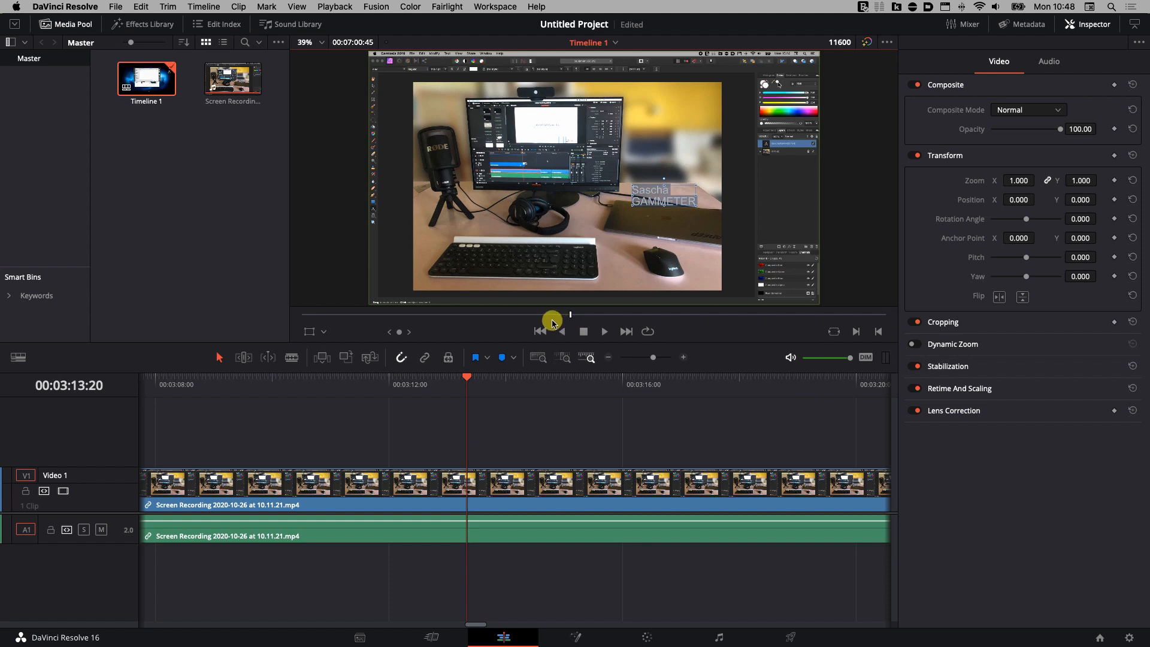
{"action": "left_click", "coordinate": [101, 531]}
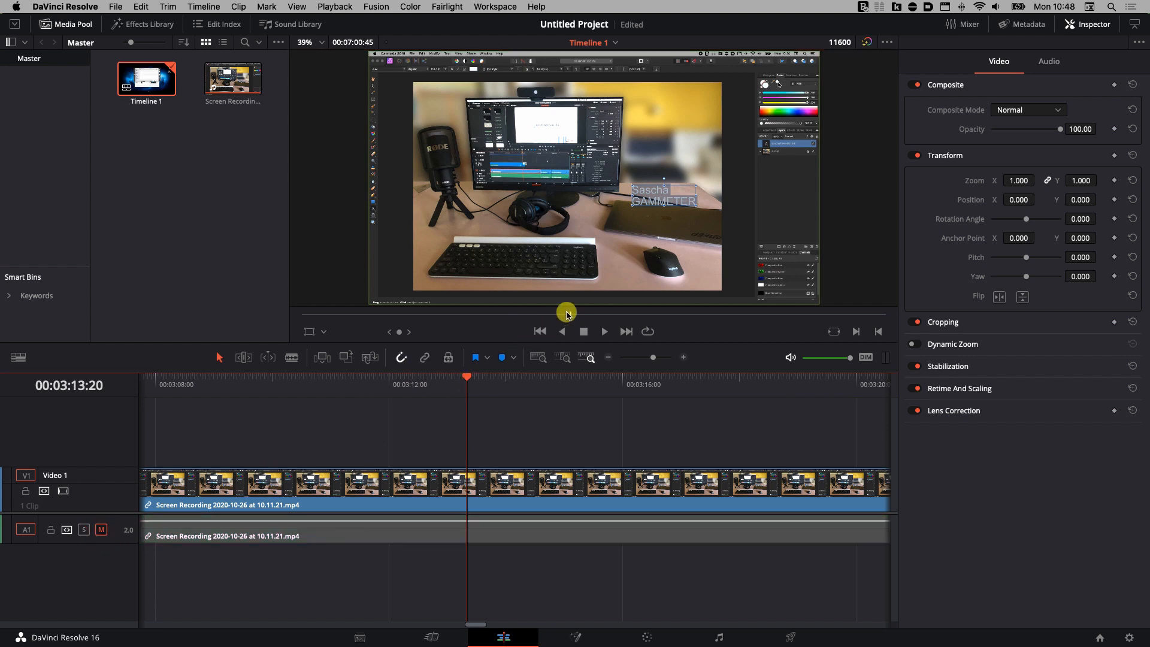
{"action": "left_click_drag", "start_coordinate": [567, 314], "coordinate": [290, 315]}
{"action": "left_click", "coordinate": [260, 539]}
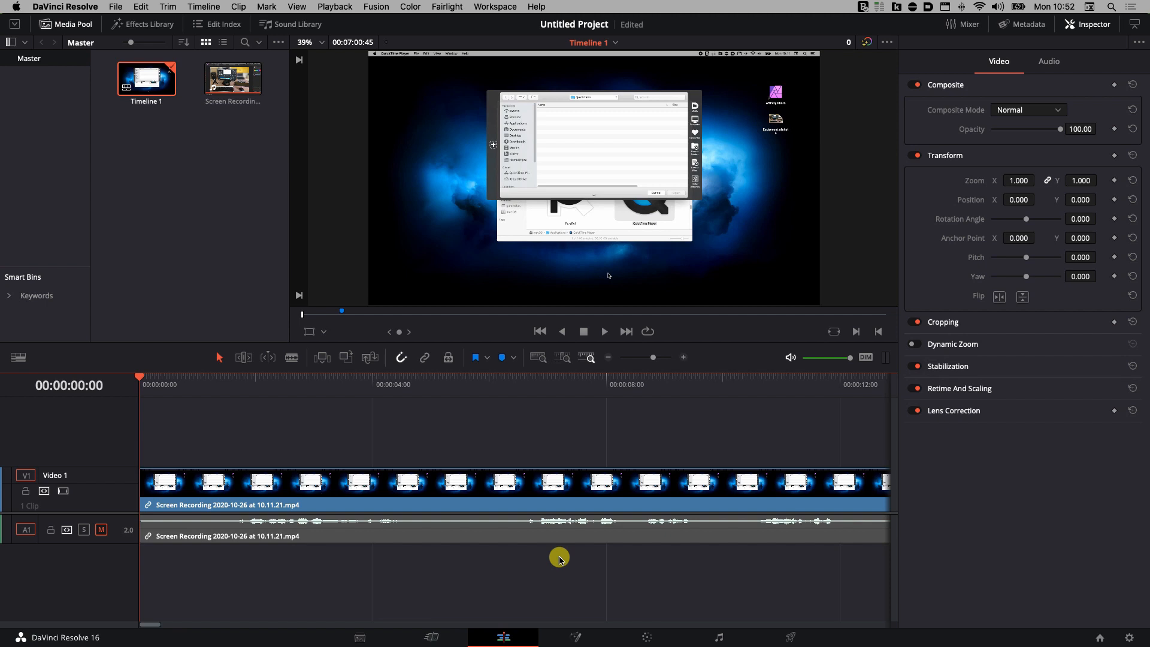
Unmute track A1 and open the Timeline View Options popup.
{"action": "left_click", "coordinate": [103, 534]}
{"action": "left_click", "coordinate": [103, 532]}
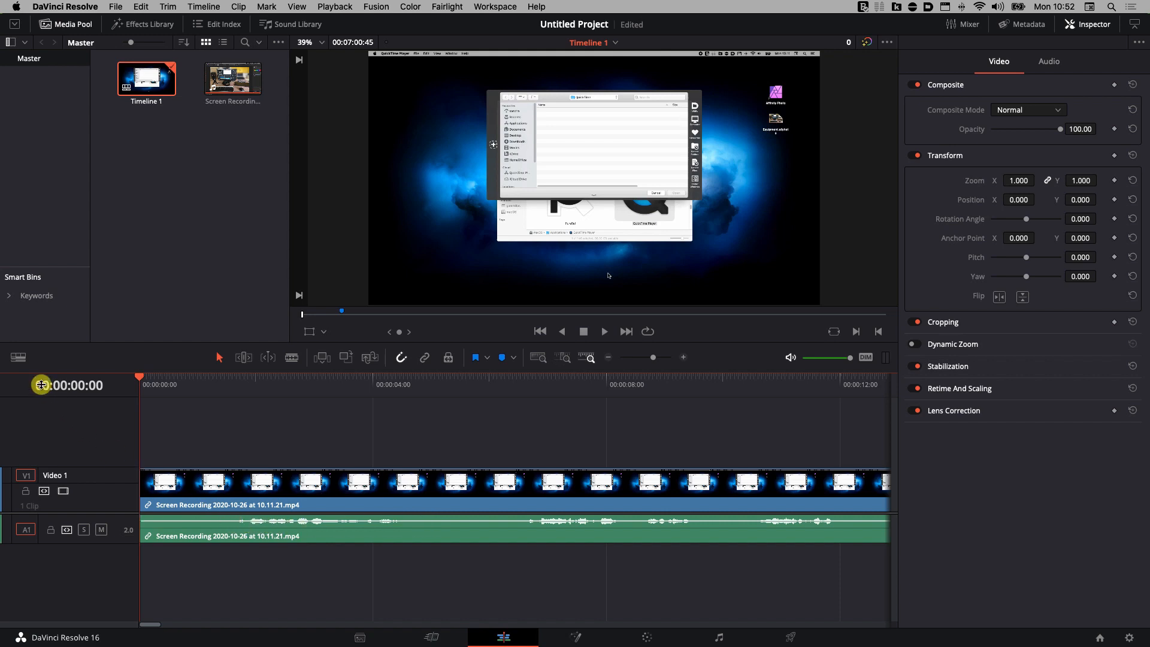
{"action": "left_click", "coordinate": [23, 358]}
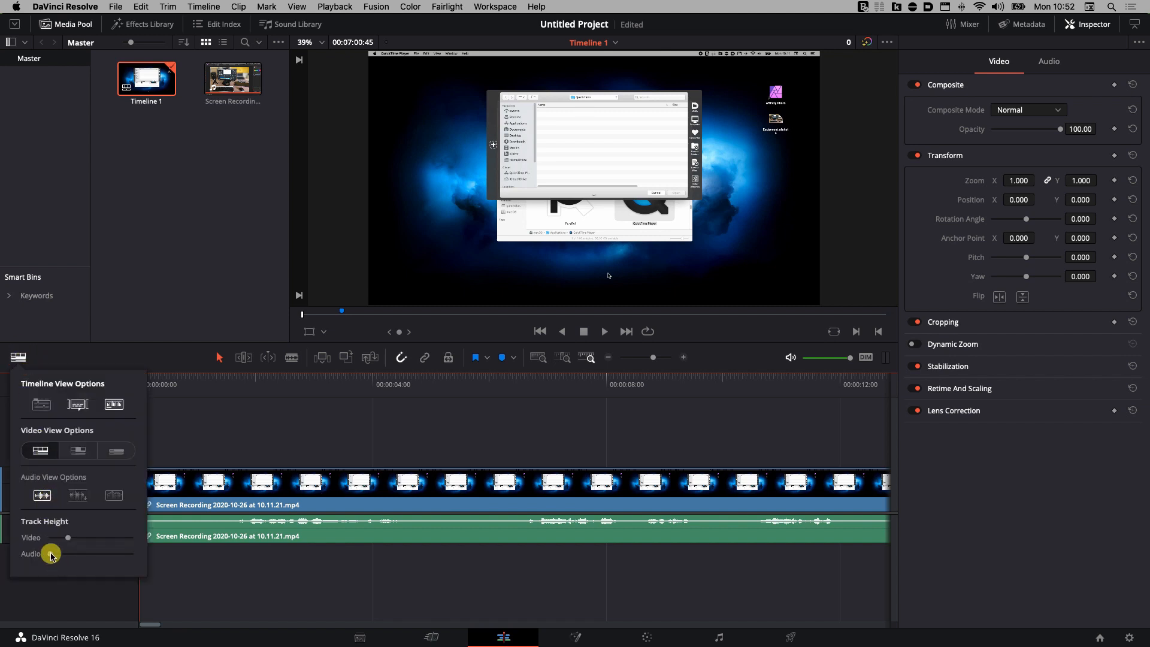
Enlarge the audio track height to show a big waveform, then set the playhead about one second in.
{"action": "left_click_drag", "start_coordinate": [50, 555], "coordinate": [91, 550]}
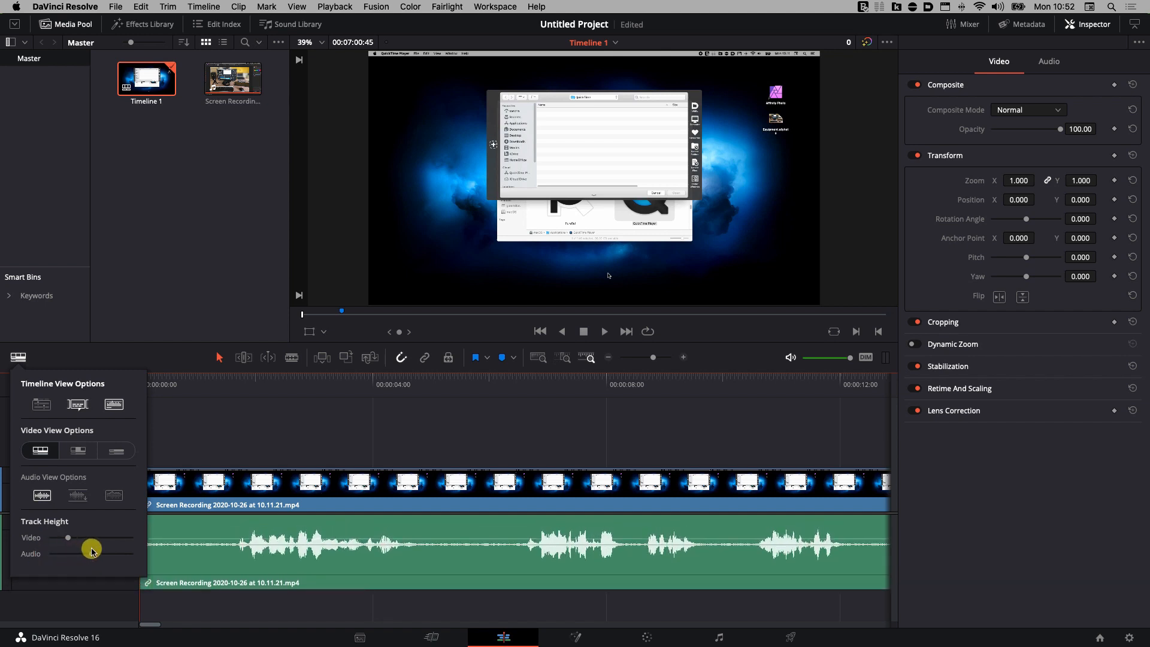
{"action": "left_click", "coordinate": [172, 436]}
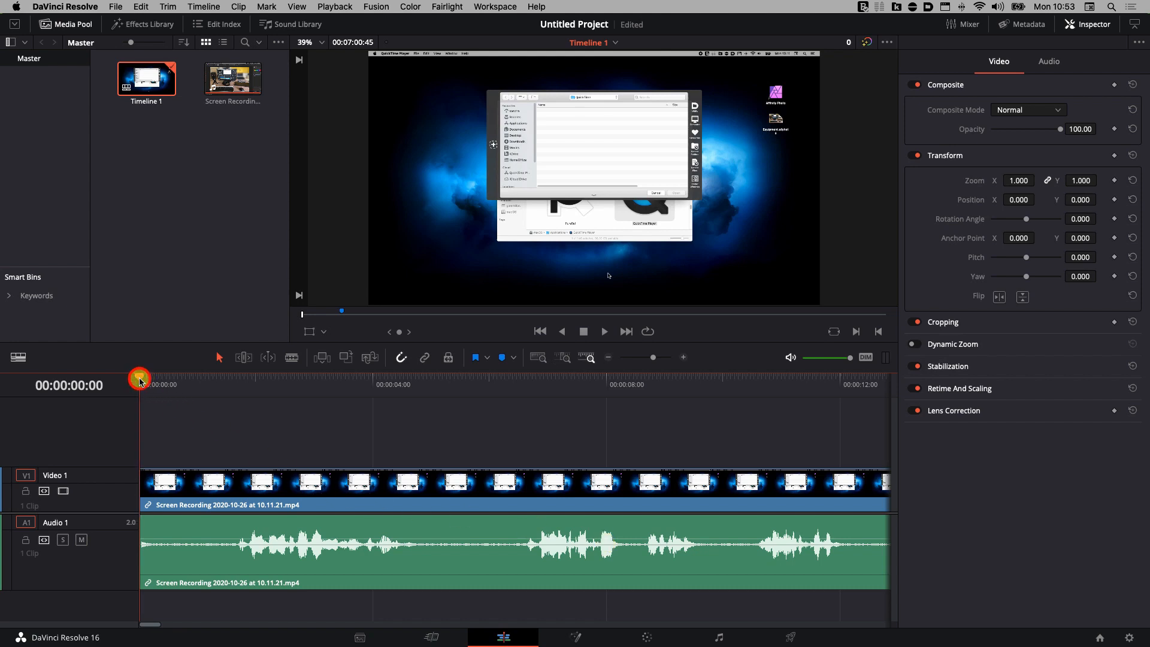
{"action": "left_click_drag", "start_coordinate": [140, 380], "coordinate": [229, 388]}
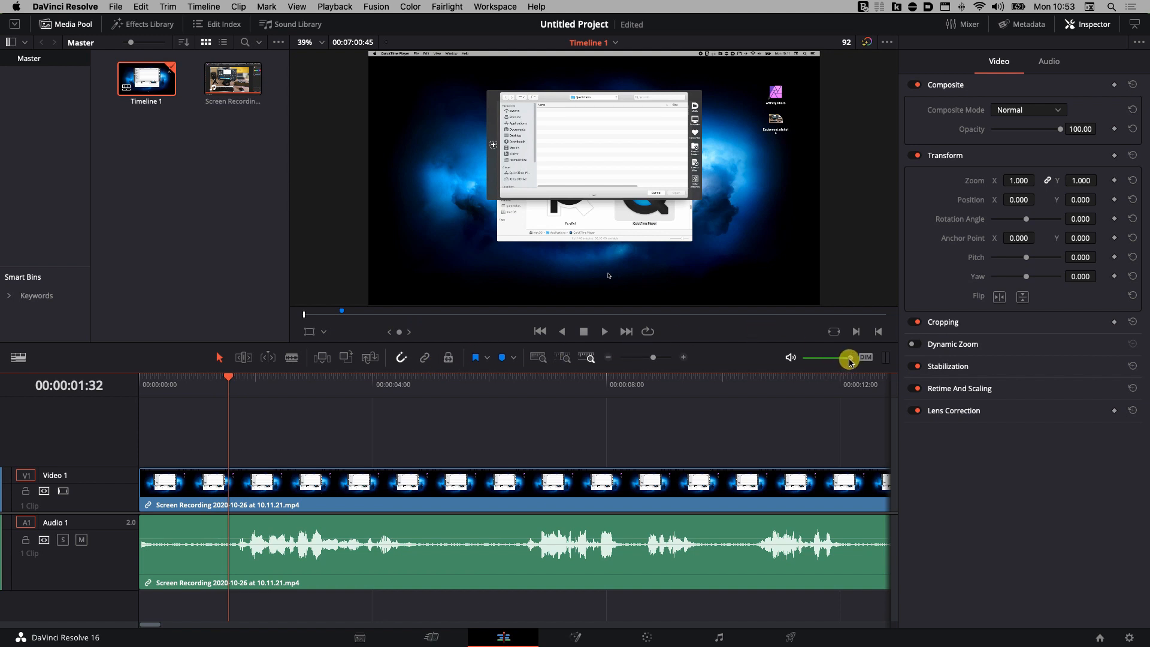
Lower the monitor volume to about -17 dB and scrub to around 00:00:04:38.
{"action": "left_click_drag", "start_coordinate": [851, 362], "coordinate": [810, 365]}
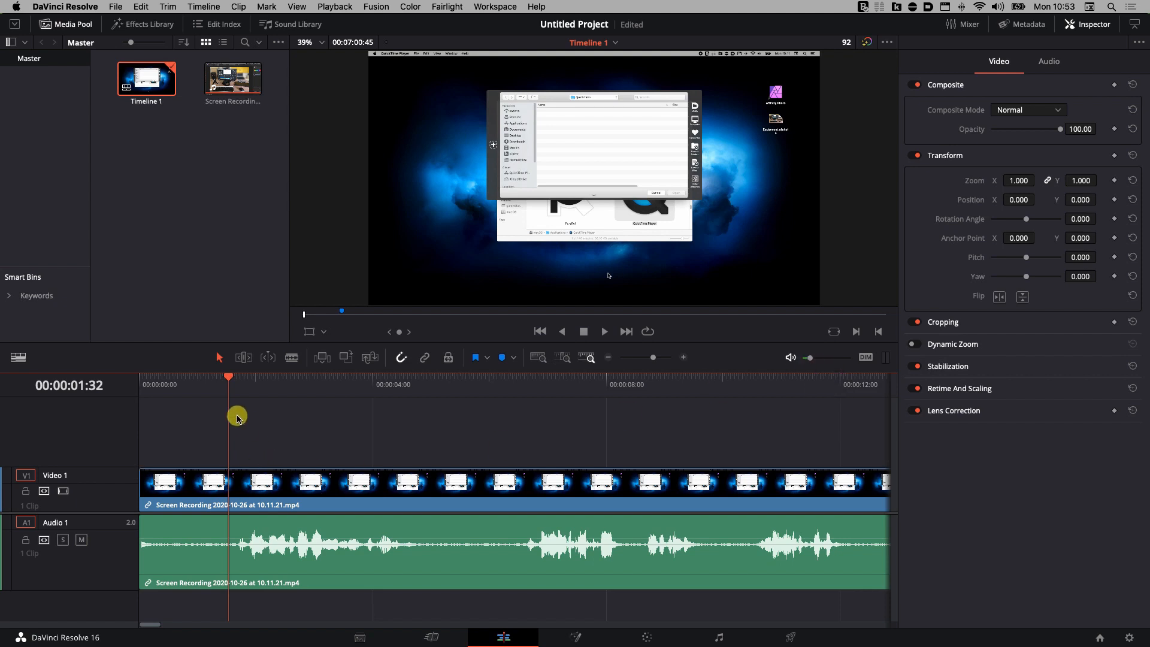
{"action": "left_click_drag", "start_coordinate": [228, 376], "coordinate": [409, 381]}
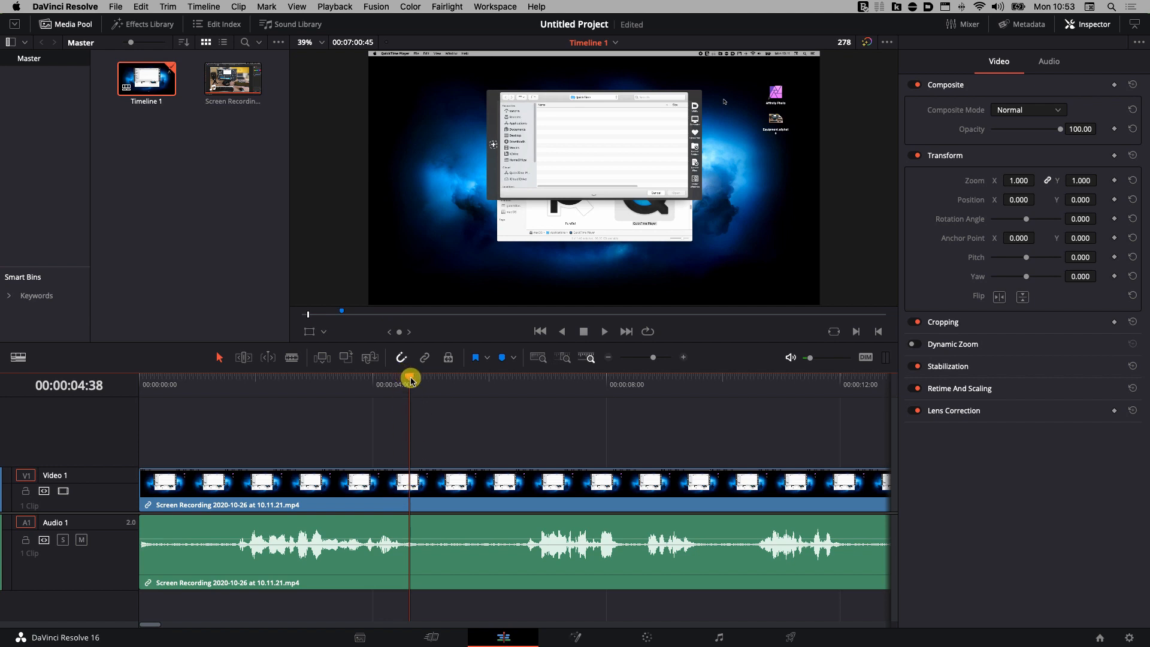
Zoom the timeline out three levels and park the playhead on Marker 1 at 00:00:28:31.
{"action": "left_click_drag", "start_coordinate": [411, 378], "coordinate": [743, 392]}
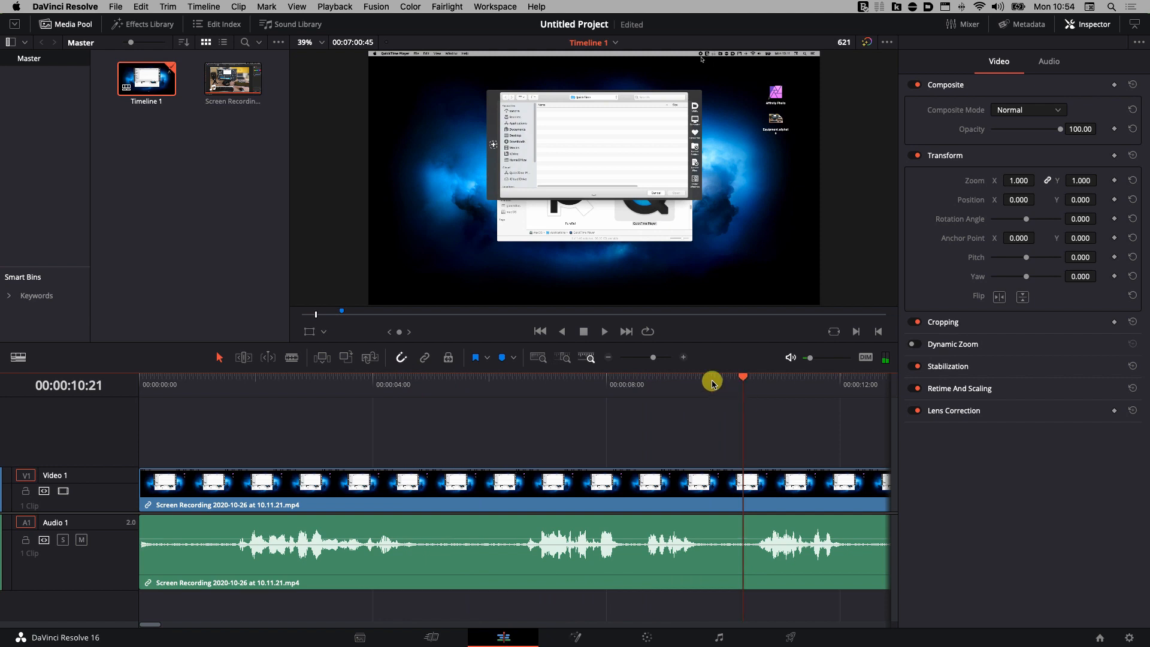
{"action": "left_click", "coordinate": [610, 359]}
{"action": "left_click", "coordinate": [609, 359]}
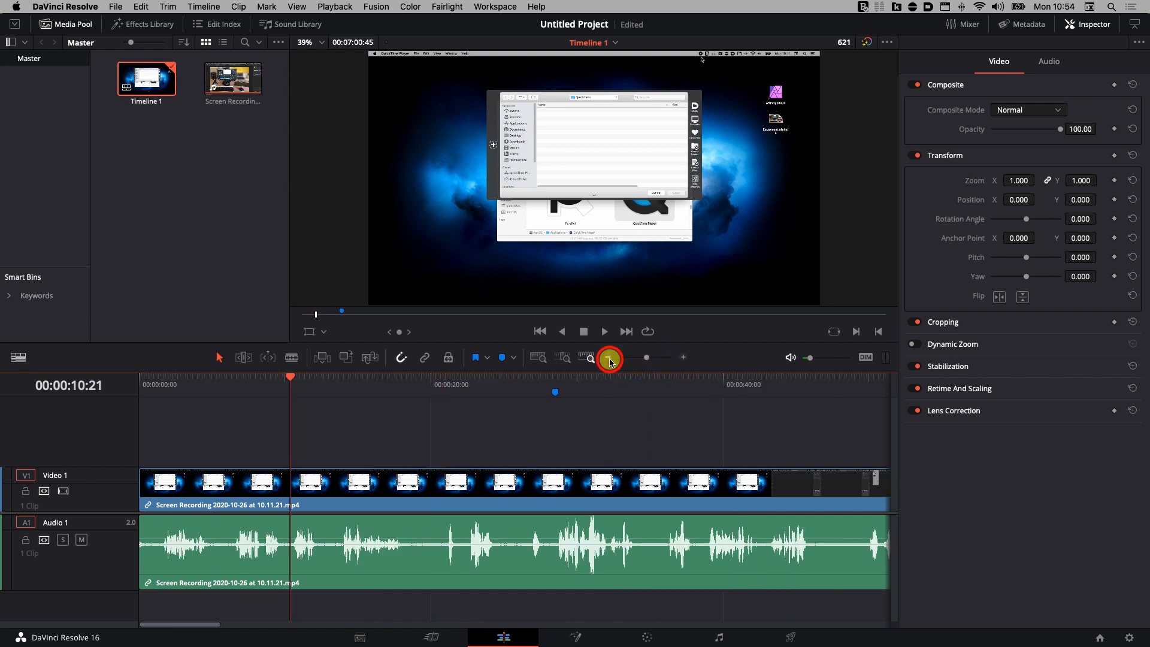
{"action": "left_click", "coordinate": [609, 359]}
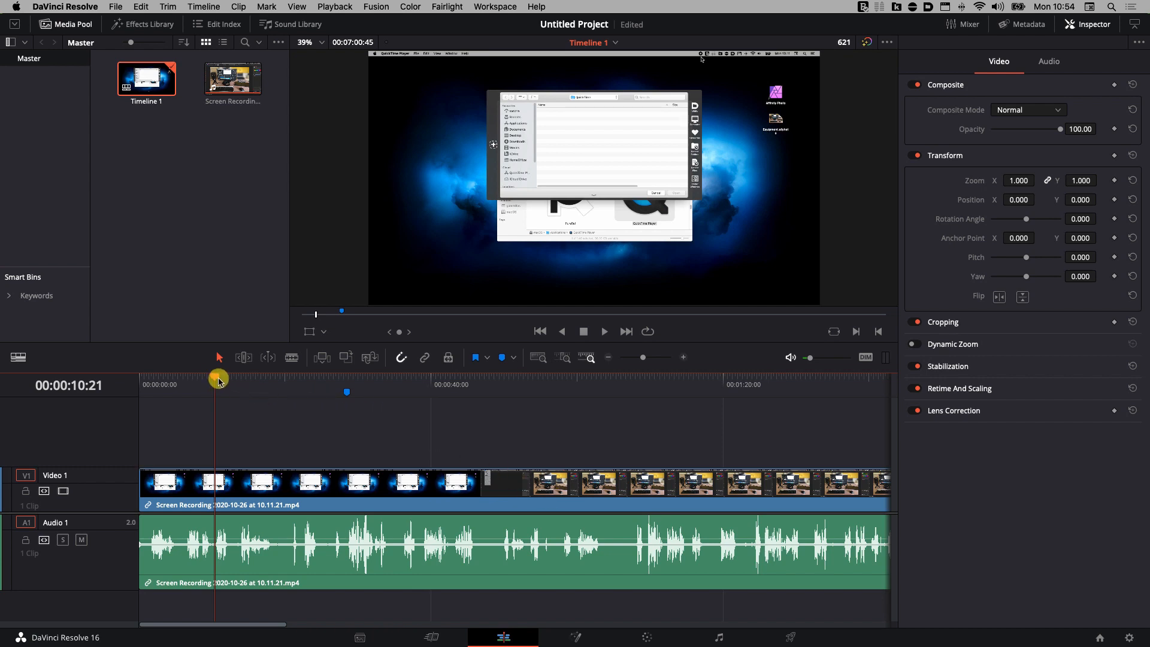
{"action": "left_click_drag", "start_coordinate": [217, 379], "coordinate": [338, 405]}
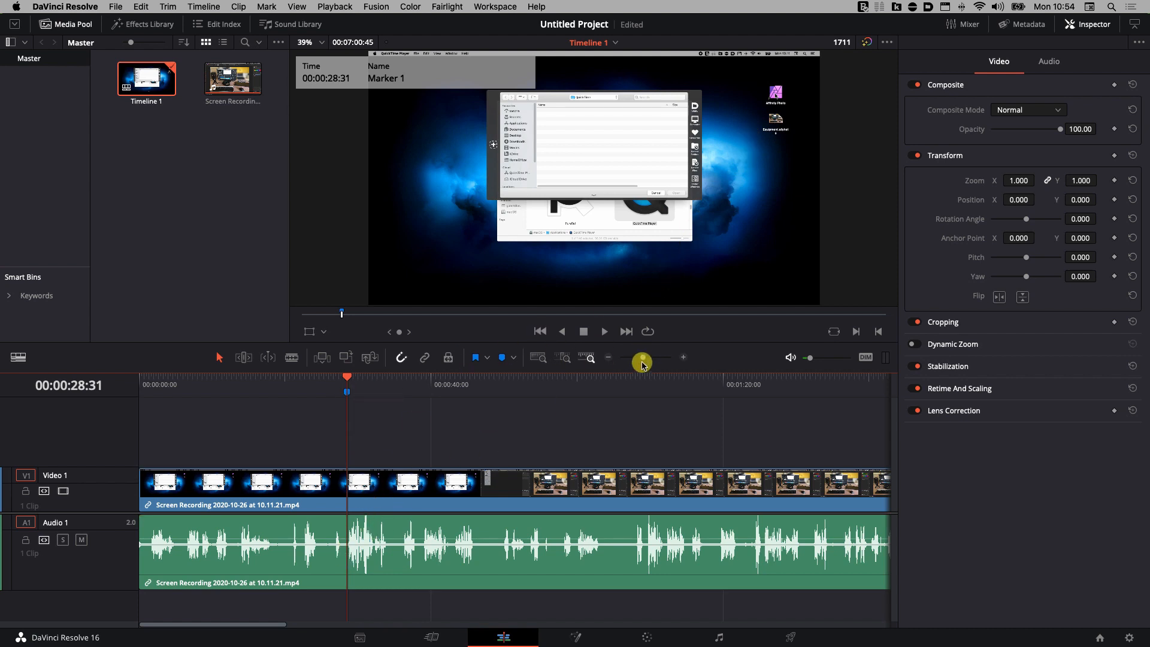
Zoom in on the first 50 seconds and select the recording's linked video and audio clip.
{"action": "left_click_drag", "start_coordinate": [642, 357], "coordinate": [646, 358]}
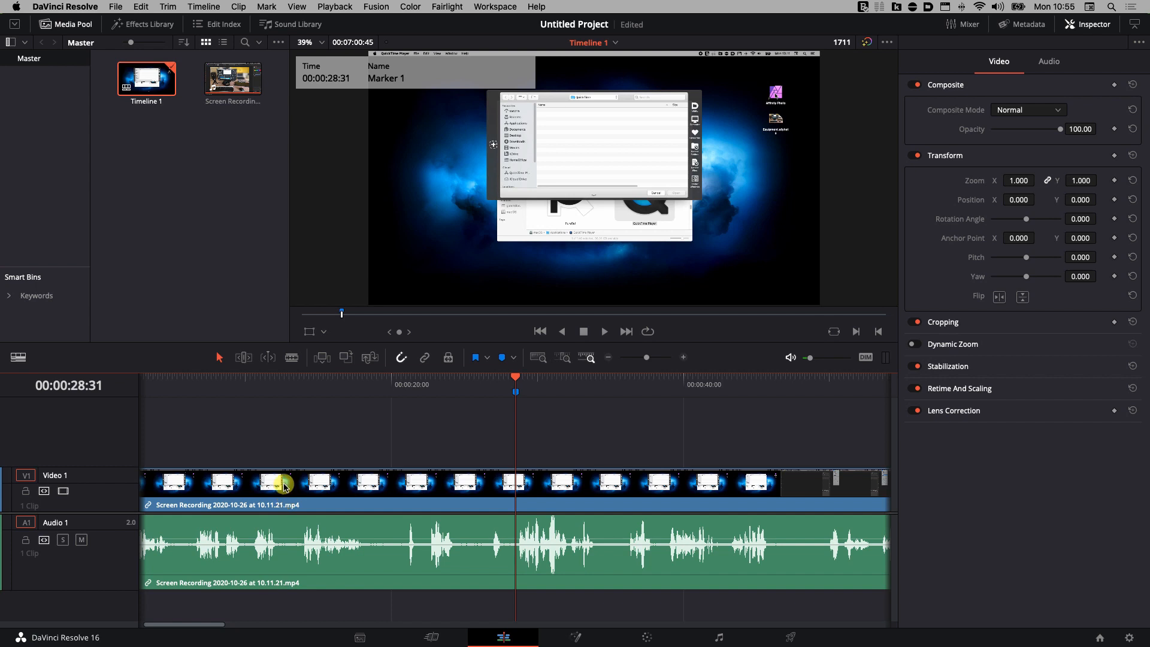
{"action": "left_click_drag", "start_coordinate": [215, 625], "coordinate": [206, 622]}
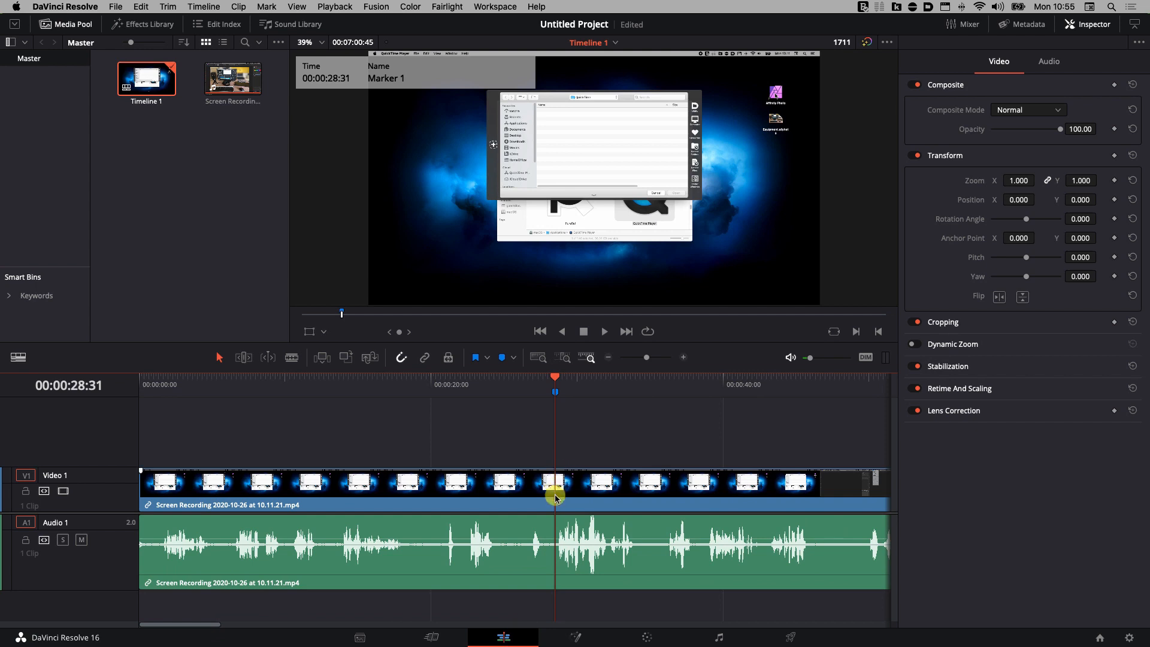
{"action": "left_click", "coordinate": [549, 538]}
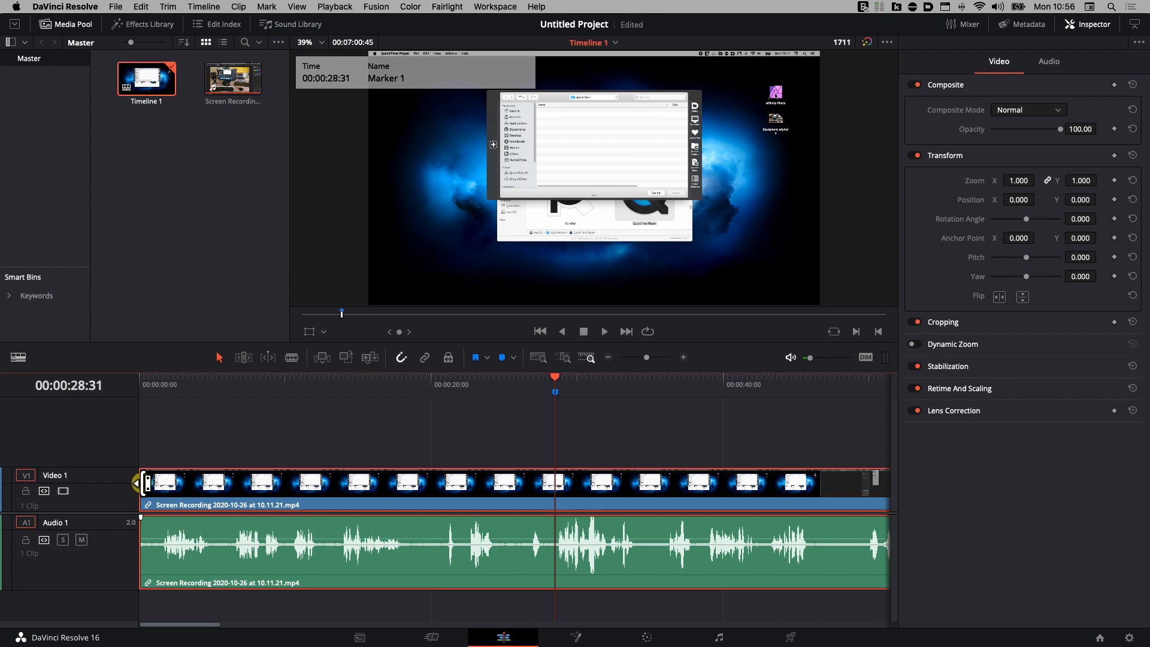
Trim the clip's start up to Marker 1 and slide the remaining clip to the timeline start.
{"action": "left_click_drag", "start_coordinate": [145, 482], "coordinate": [555, 520]}
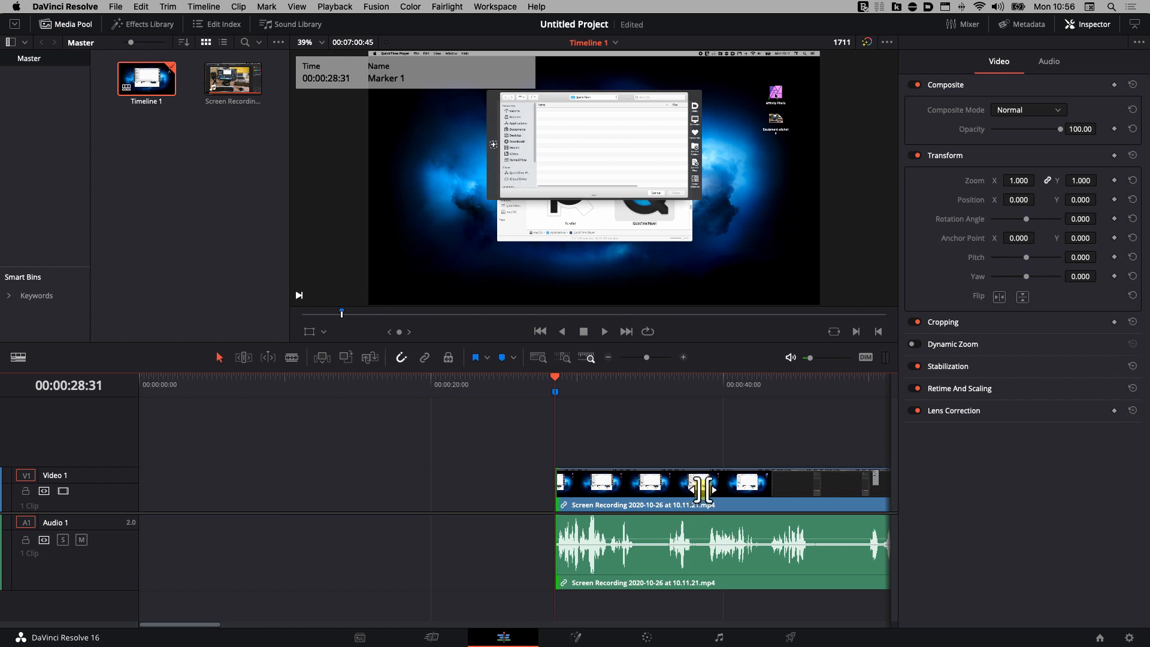
{"action": "left_click", "coordinate": [745, 492]}
{"action": "left_click_drag", "start_coordinate": [746, 492], "coordinate": [306, 494]}
{"action": "mouse_move", "coordinate": [554, 379]}
{"action": "left_mouse_down"}
{"action": "mouse_move", "coordinate": [432, 395]}
{"action": "mouse_move", "coordinate": [133, 385]}
{"action": "left_mouse_up"}
Raise playback volume to about -2.5 dB and preview the trimmed clip from 00:00:00:00.
{"action": "left_click", "coordinate": [811, 355]}
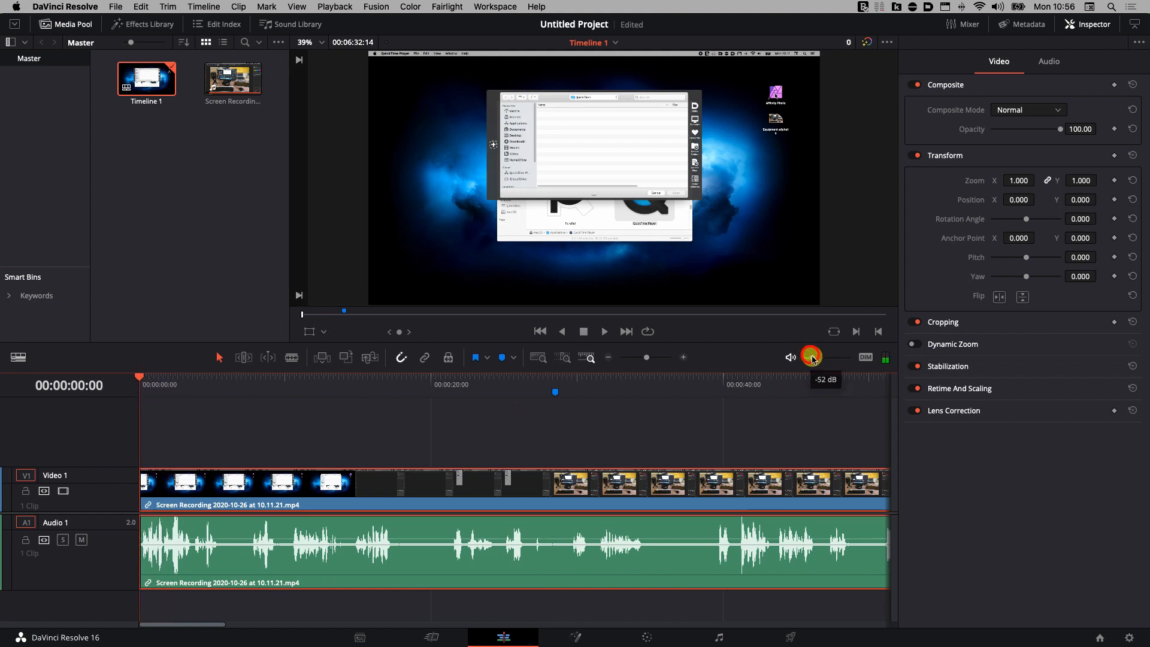
{"action": "left_click_drag", "start_coordinate": [816, 360], "coordinate": [846, 362]}
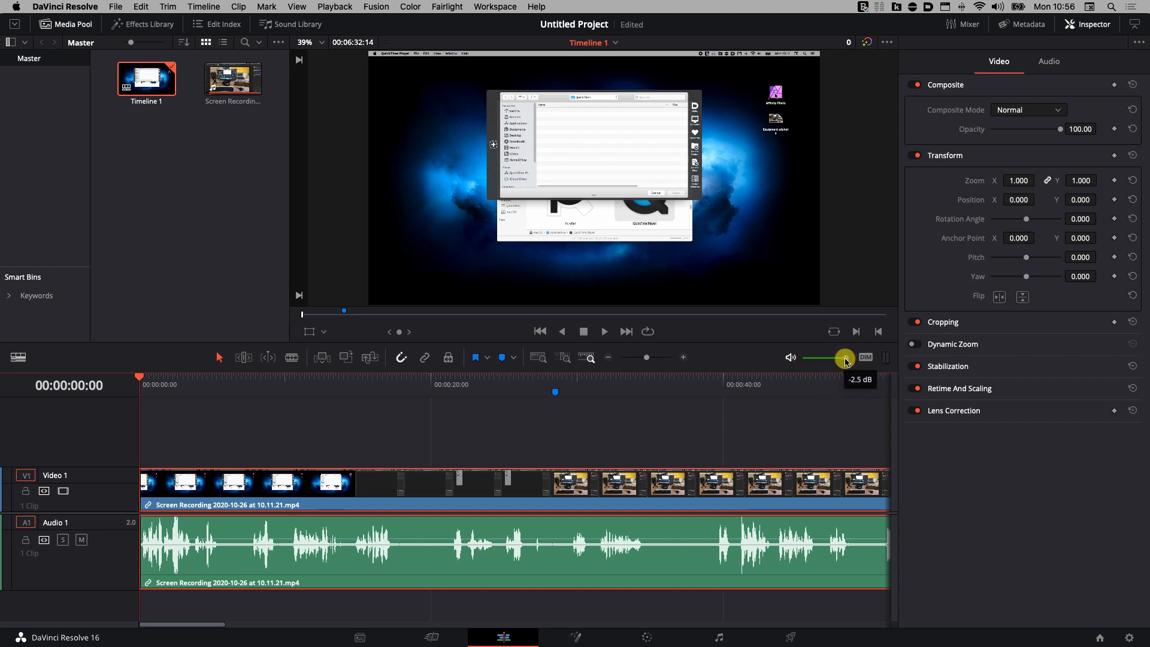
{"action": "key", "text": "space"}
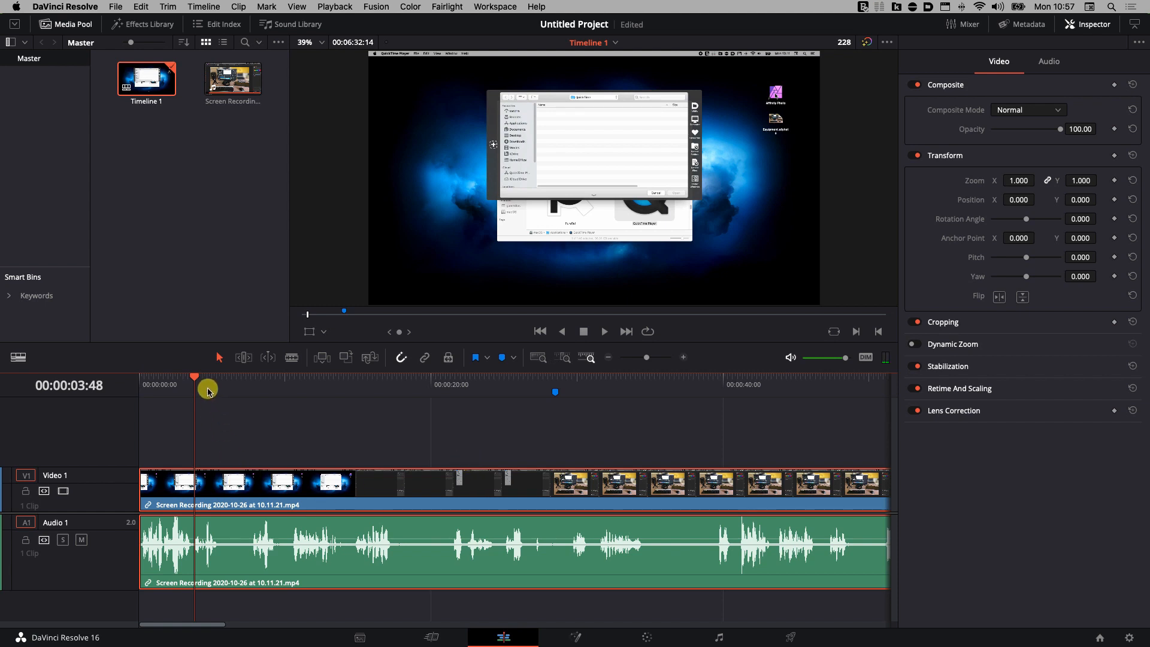
{"action": "left_click_drag", "start_coordinate": [192, 376], "coordinate": [137, 384]}
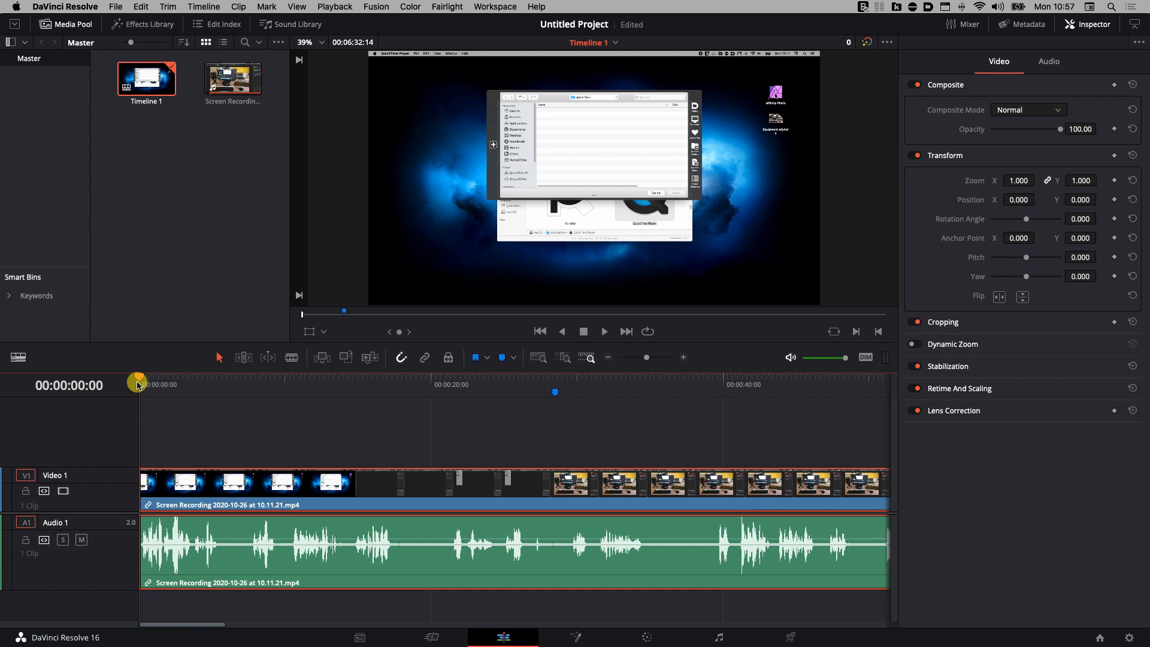
Undo the clip move and start trim, then scrub the restored recording up to Marker 1.
{"action": "key", "text": "super+z"}
{"action": "key", "text": "super+shift+z"}
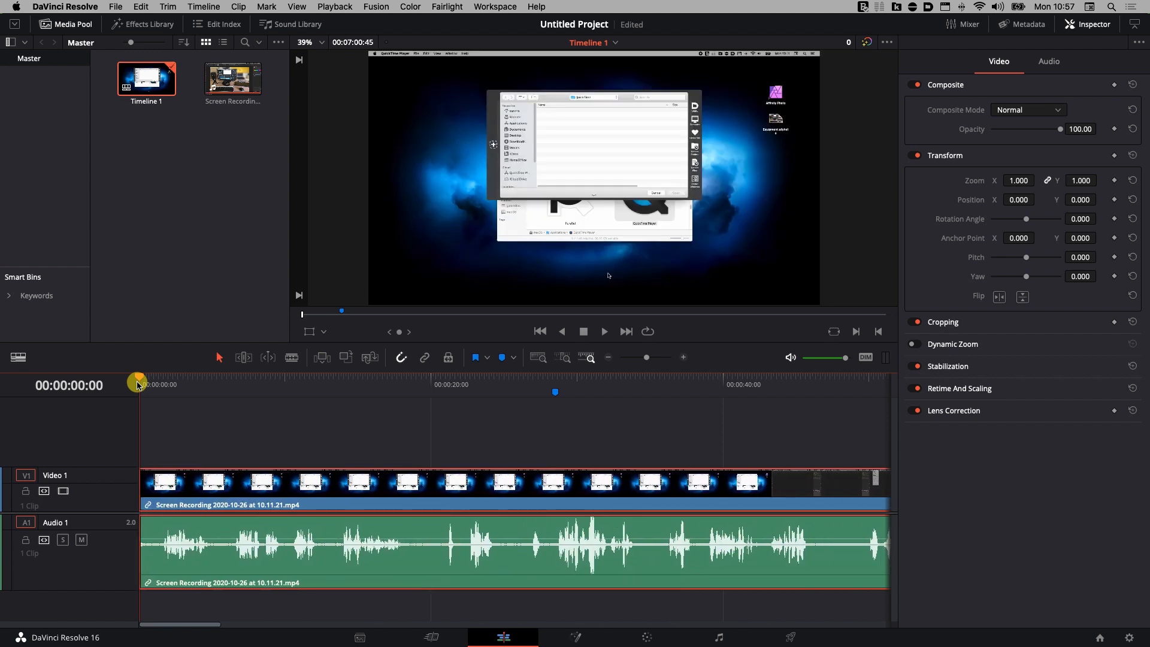
{"action": "left_click_drag", "start_coordinate": [140, 378], "coordinate": [232, 379]}
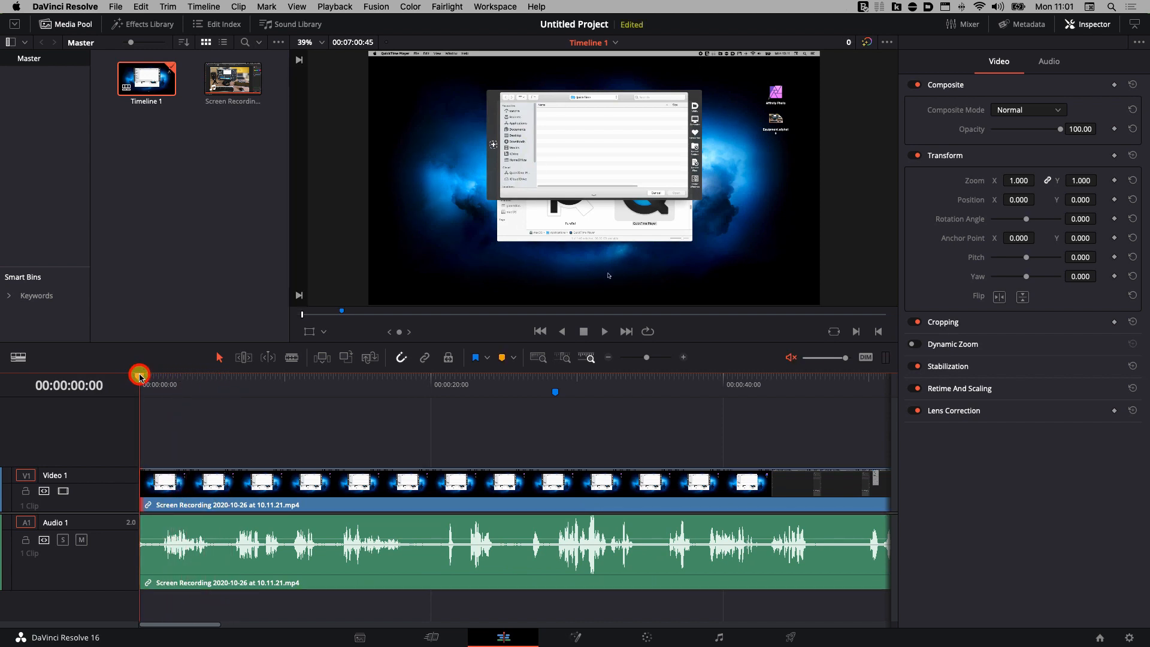
{"action": "left_click_drag", "start_coordinate": [140, 376], "coordinate": [551, 403]}
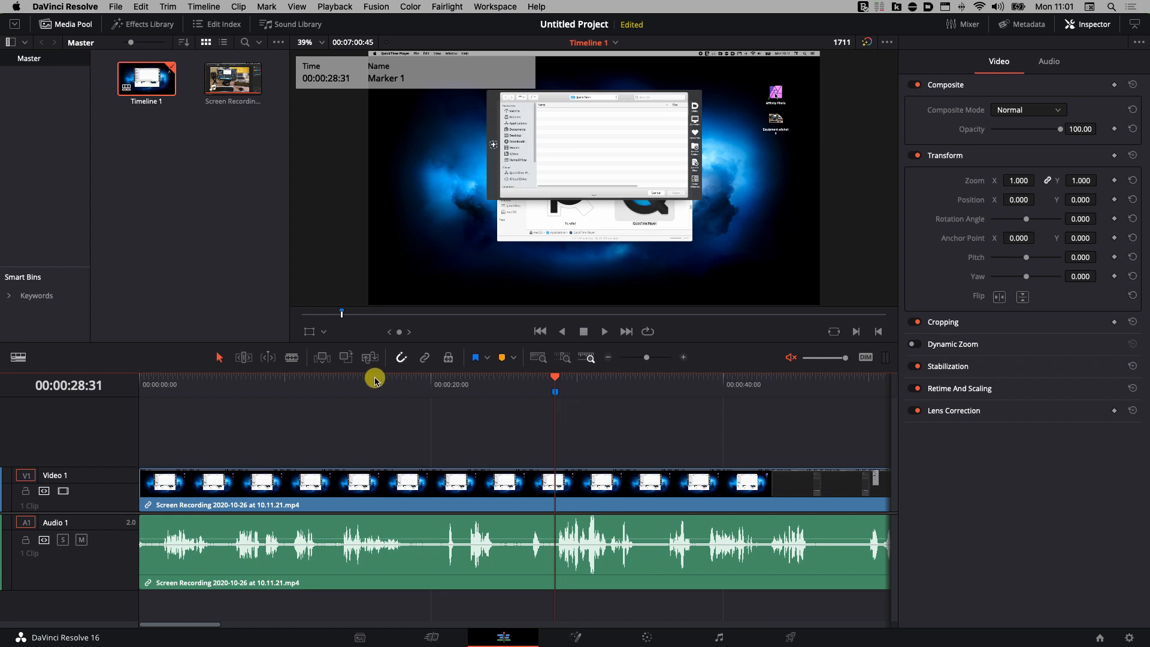
With the Blade tool, cut the video and audio clips at Marker 1 (00:00:28:31).
{"action": "left_click", "coordinate": [291, 358]}
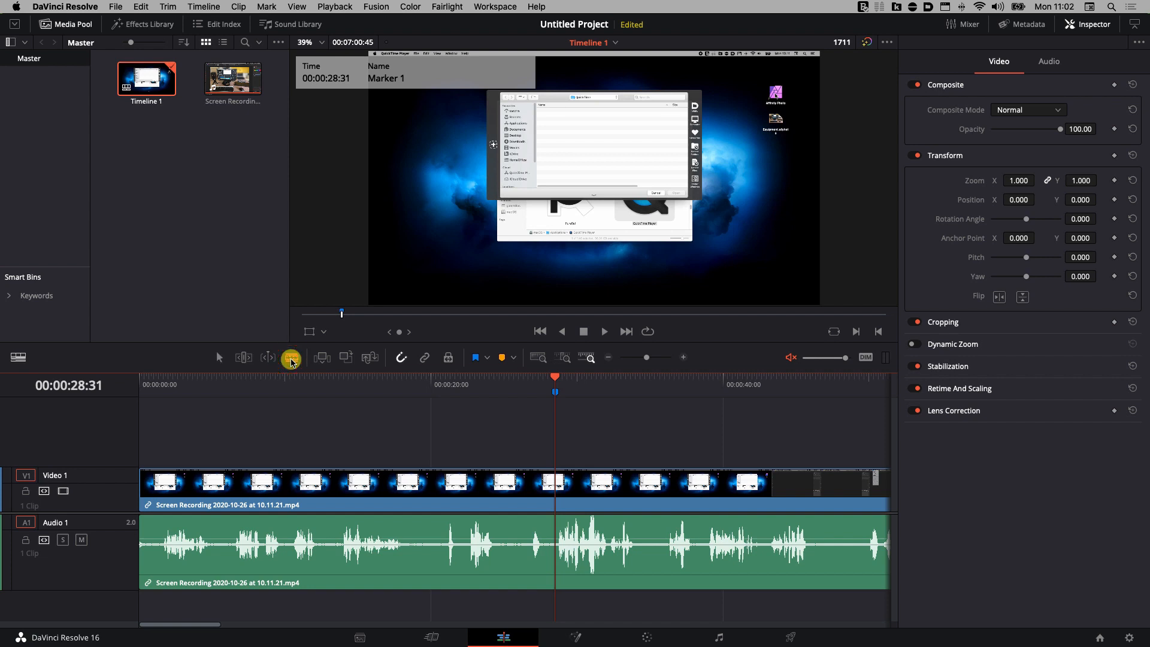
{"action": "left_click", "coordinate": [555, 491]}
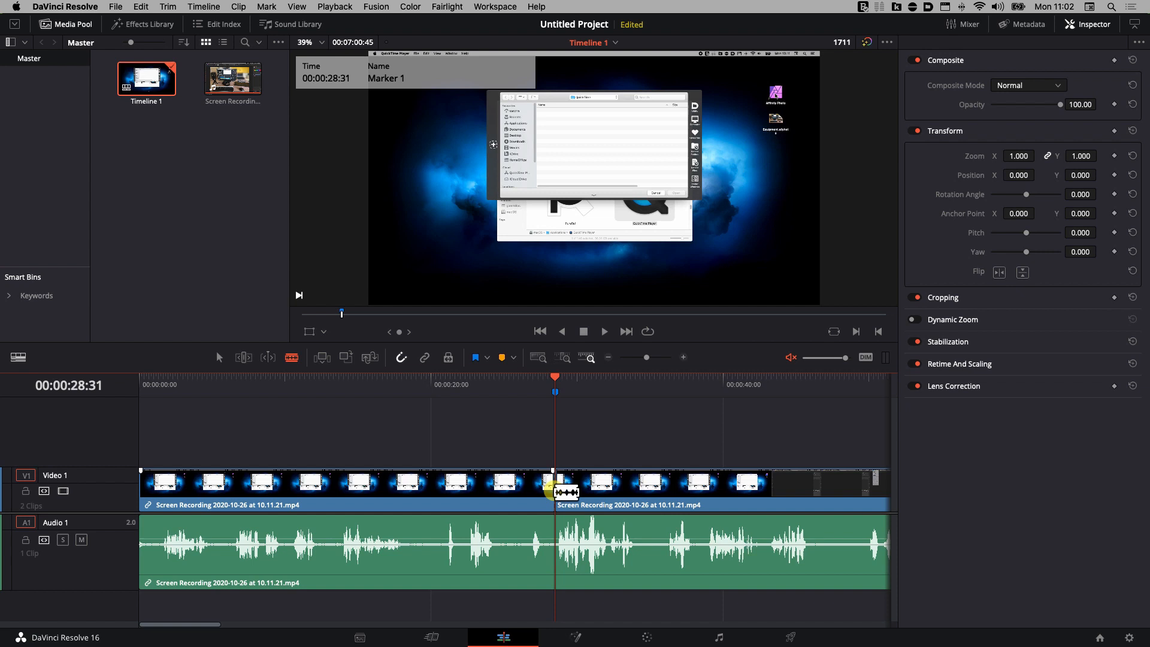
{"action": "left_click", "coordinate": [553, 542]}
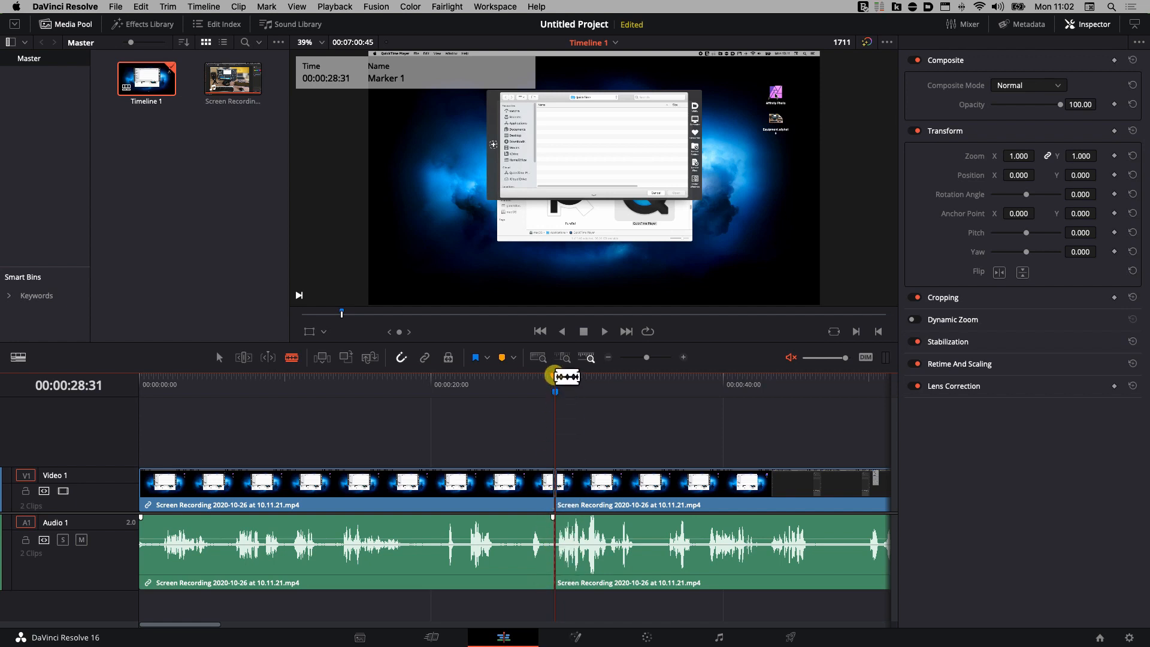
{"action": "left_click_drag", "start_coordinate": [552, 376], "coordinate": [511, 377]}
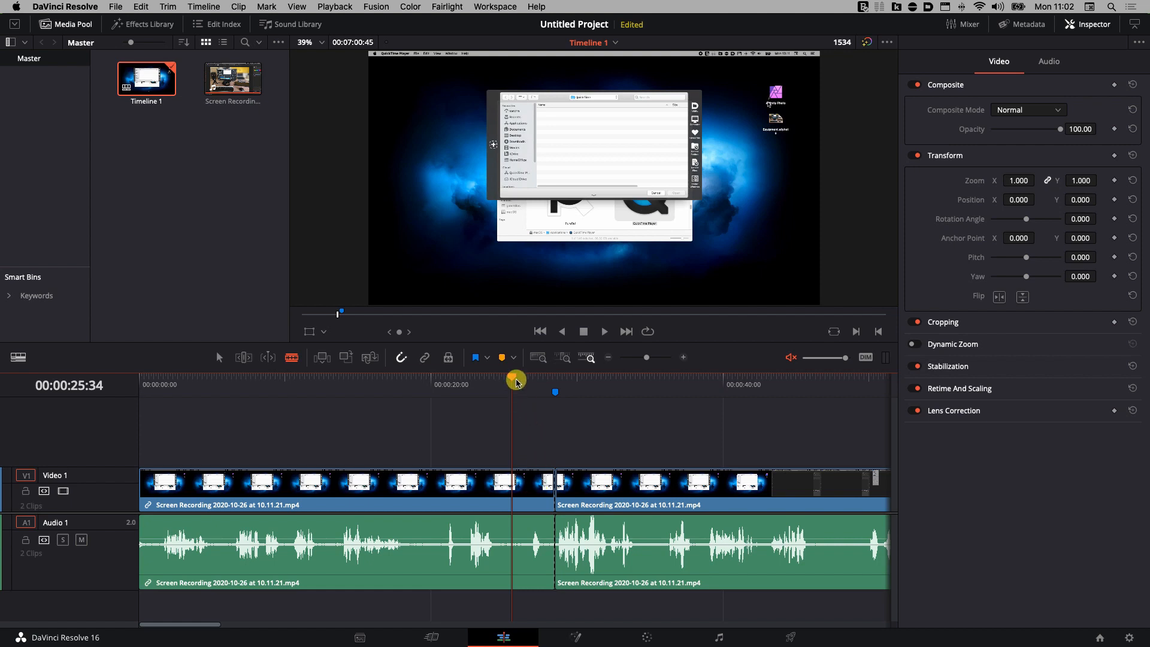
Undo a trial cut at 00:00:20:50, then select the first video and audio clips before Marker 1.
{"action": "left_click_drag", "start_coordinate": [513, 380], "coordinate": [443, 379]}
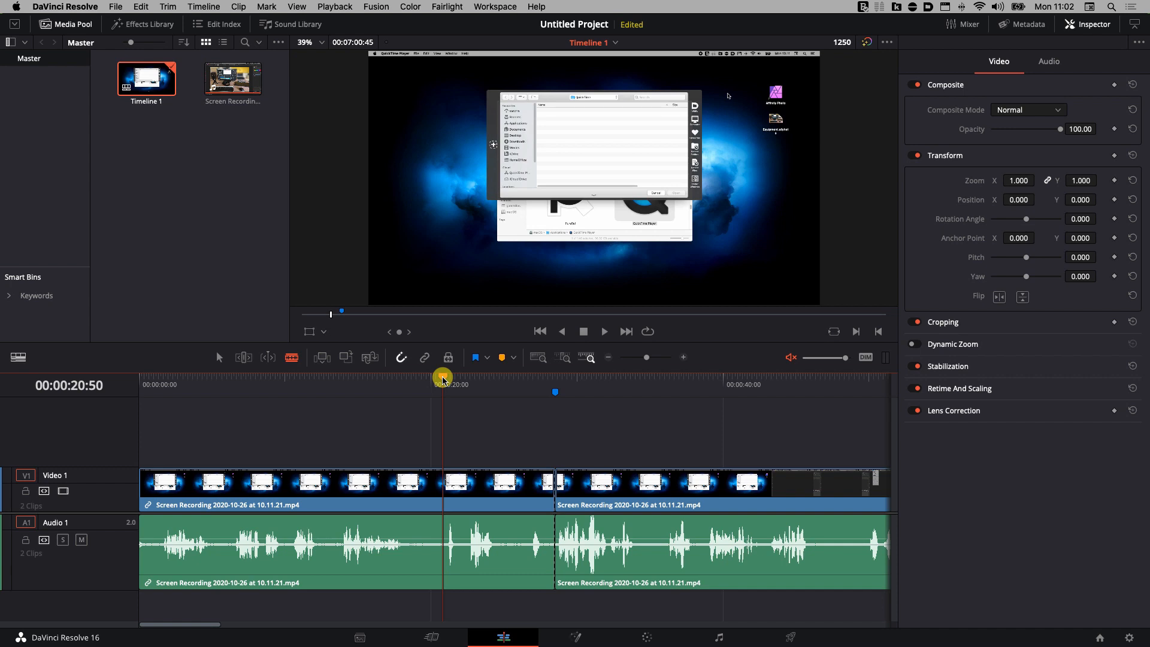
{"action": "key", "text": "super+b"}
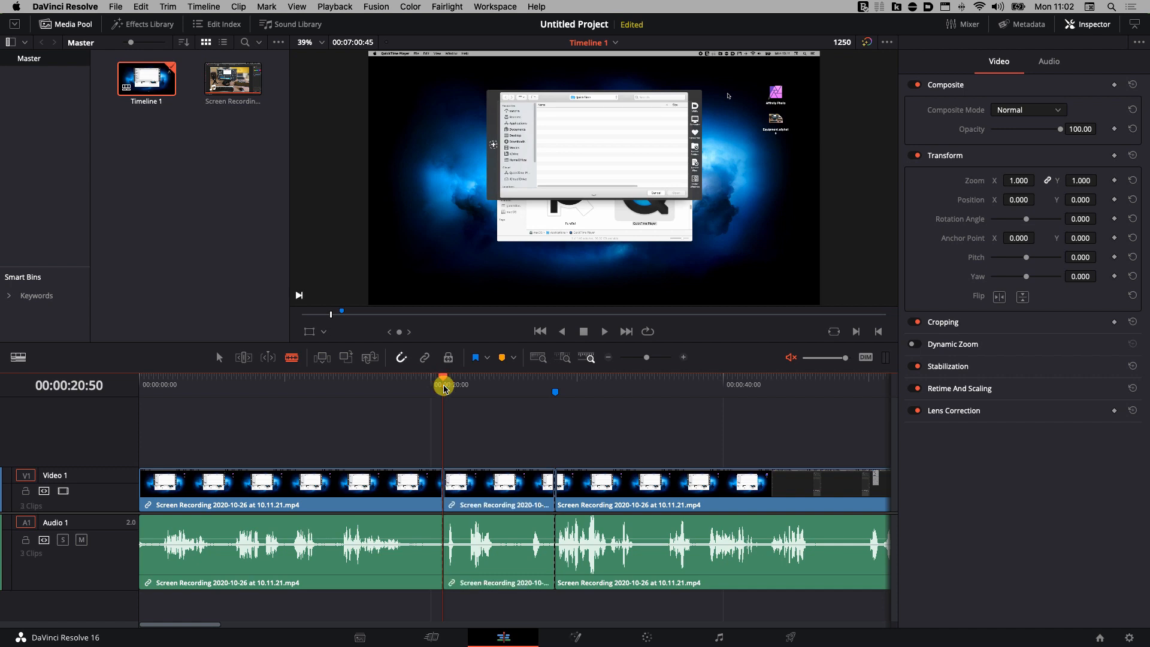
{"action": "left_click_drag", "start_coordinate": [443, 379], "coordinate": [419, 379]}
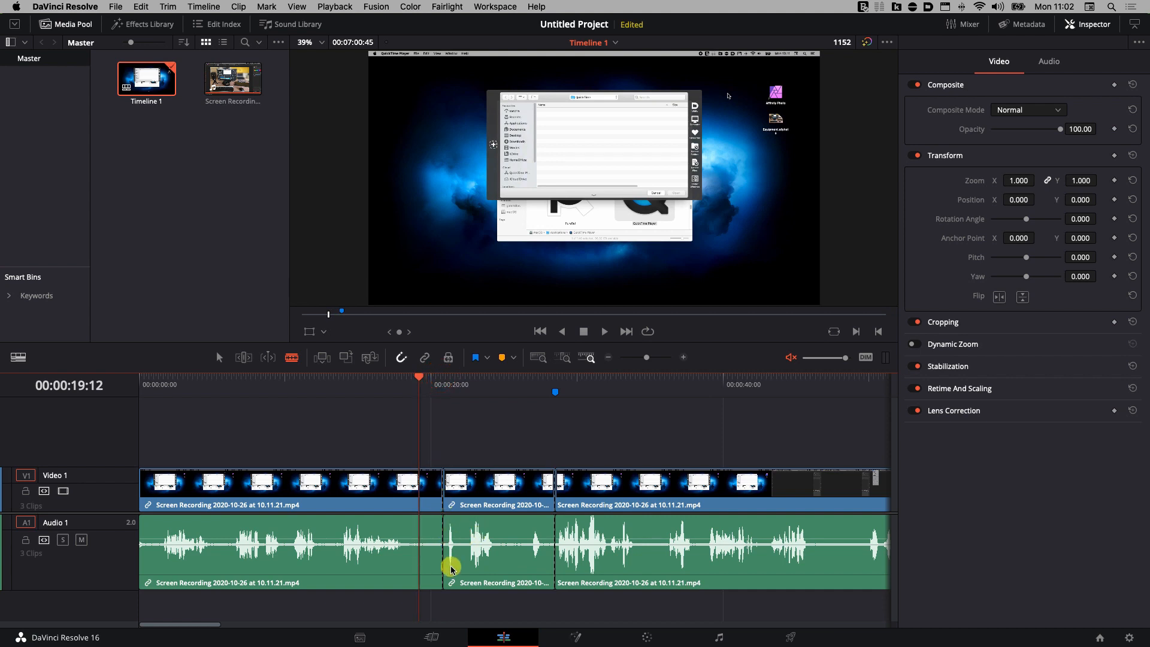
{"action": "key", "text": "super+z"}
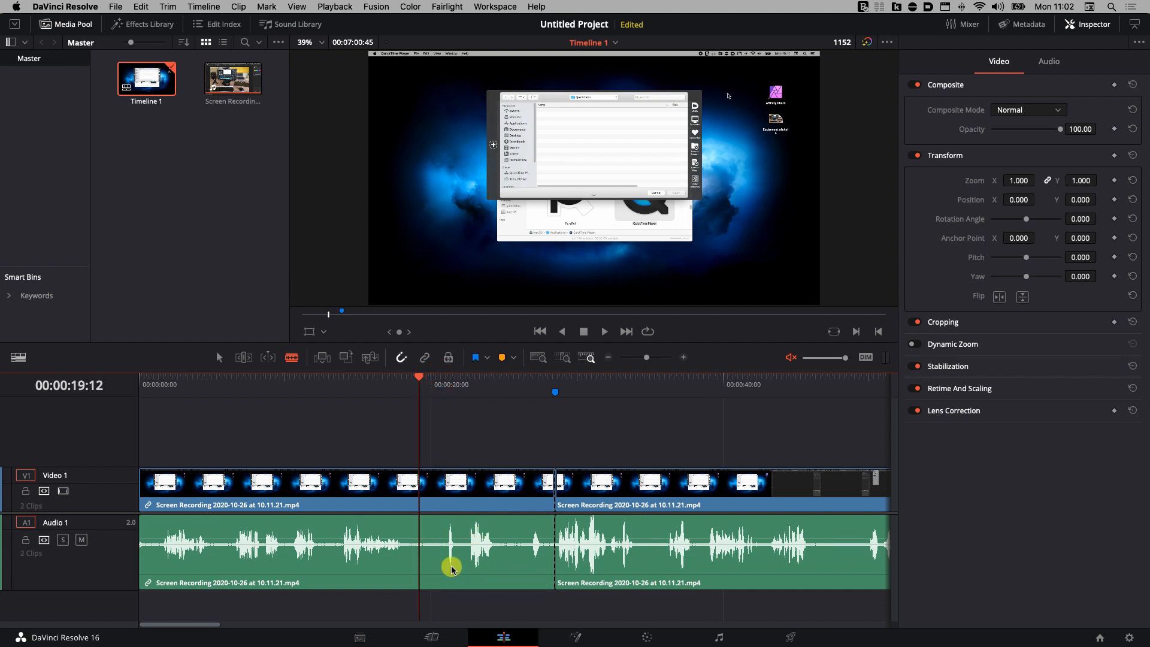
{"action": "left_click", "coordinate": [483, 419]}
{"action": "left_click_drag", "start_coordinate": [467, 454], "coordinate": [209, 542]}
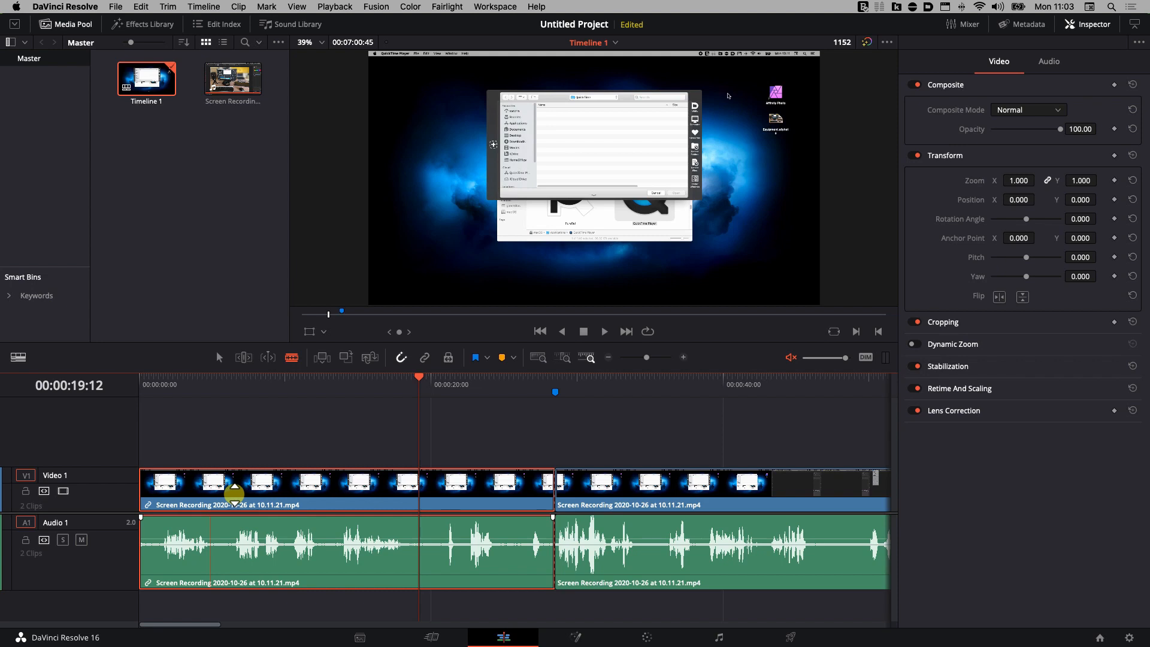
Delete the opening section, try moving the remaining clips to the start, then undo that move.
{"action": "key", "text": "BackSpace"}
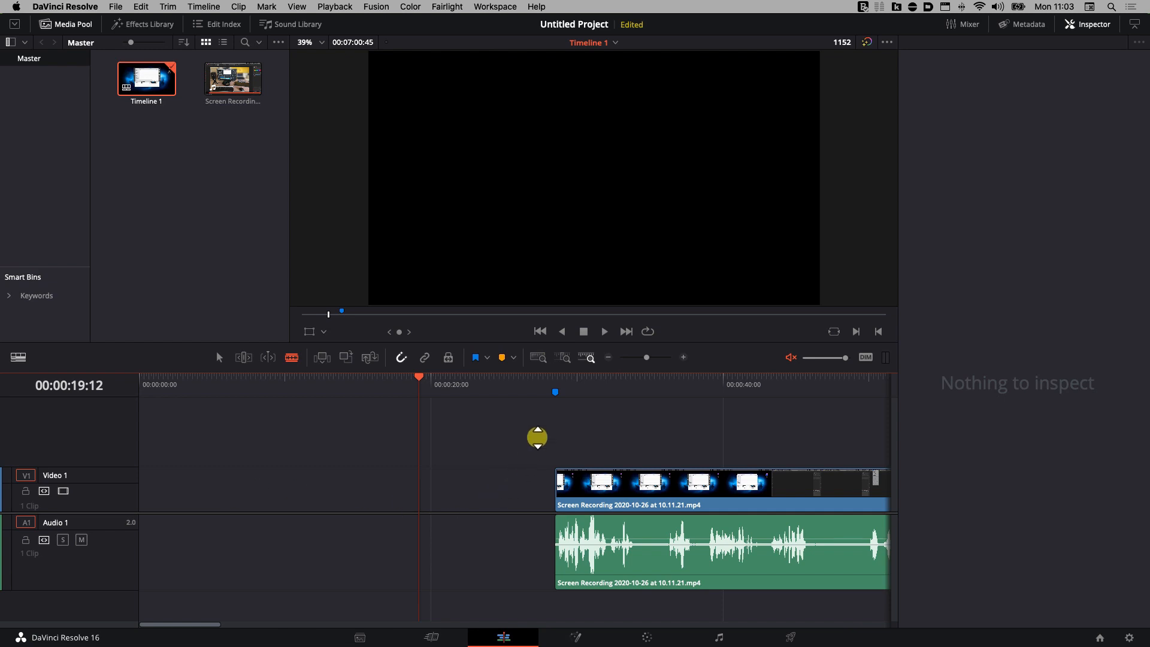
{"action": "left_click", "coordinate": [220, 357]}
{"action": "left_click_drag", "start_coordinate": [565, 430], "coordinate": [744, 603]}
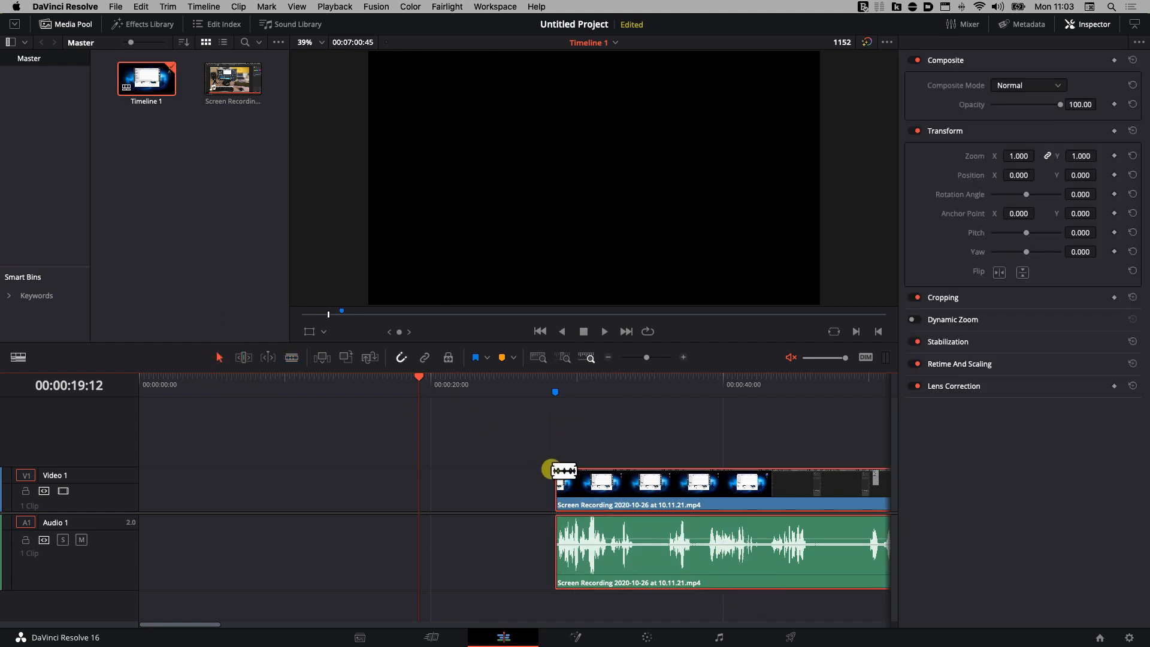
{"action": "left_click_drag", "start_coordinate": [655, 493], "coordinate": [239, 486]}
{"action": "key", "text": "super+z"}
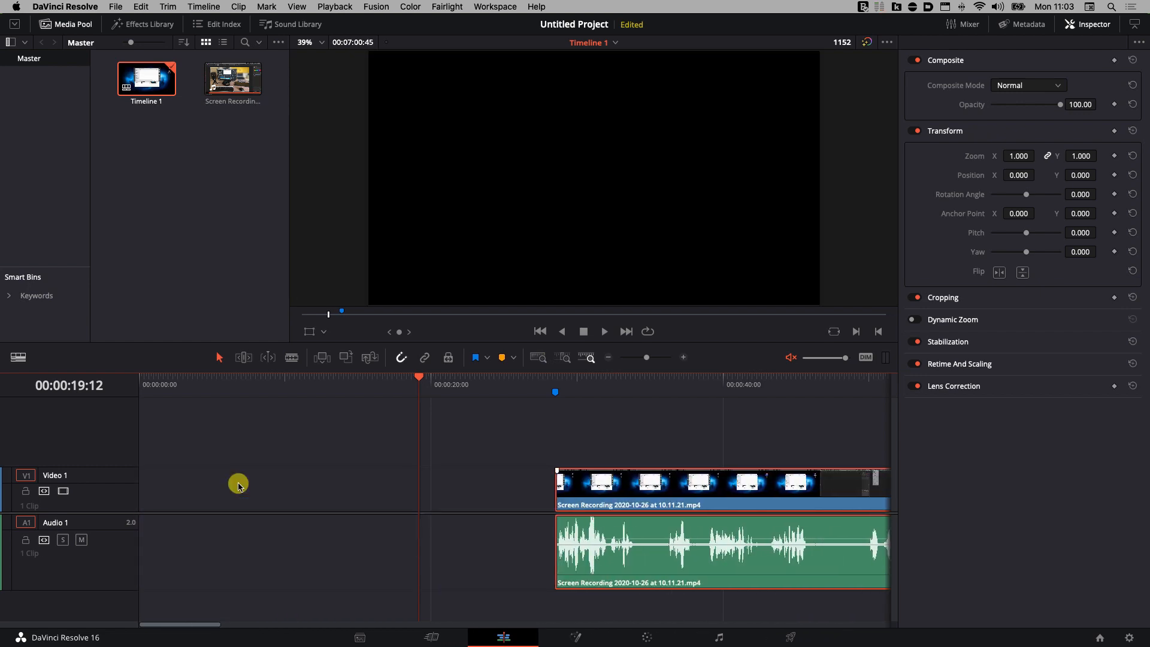
{"action": "key", "text": "super+z"}
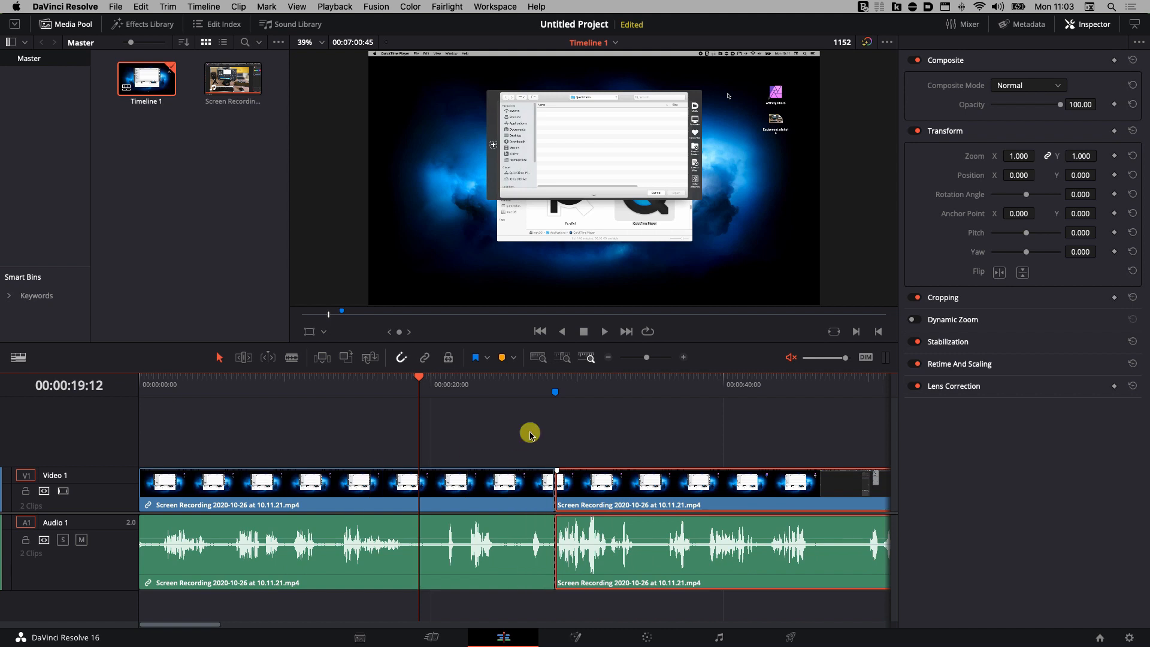
Select the opening piece before the cut on V1/A1 and ripple-delete it.
{"action": "left_click_drag", "start_coordinate": [531, 433], "coordinate": [436, 543]}
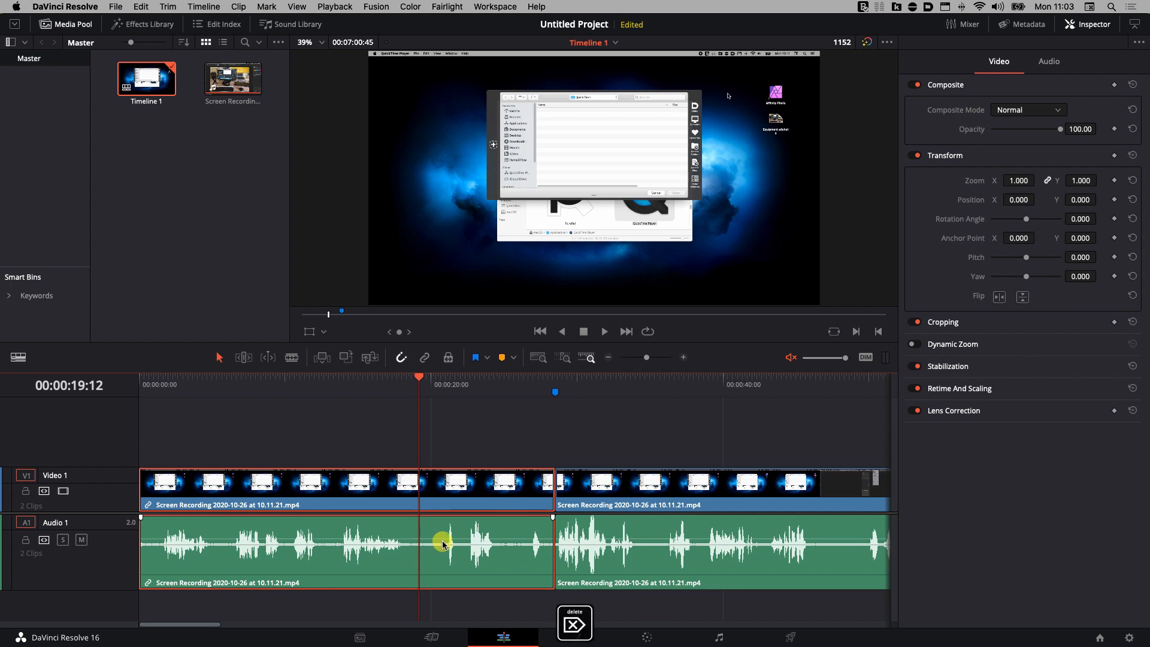
{"action": "key", "text": "Delete"}
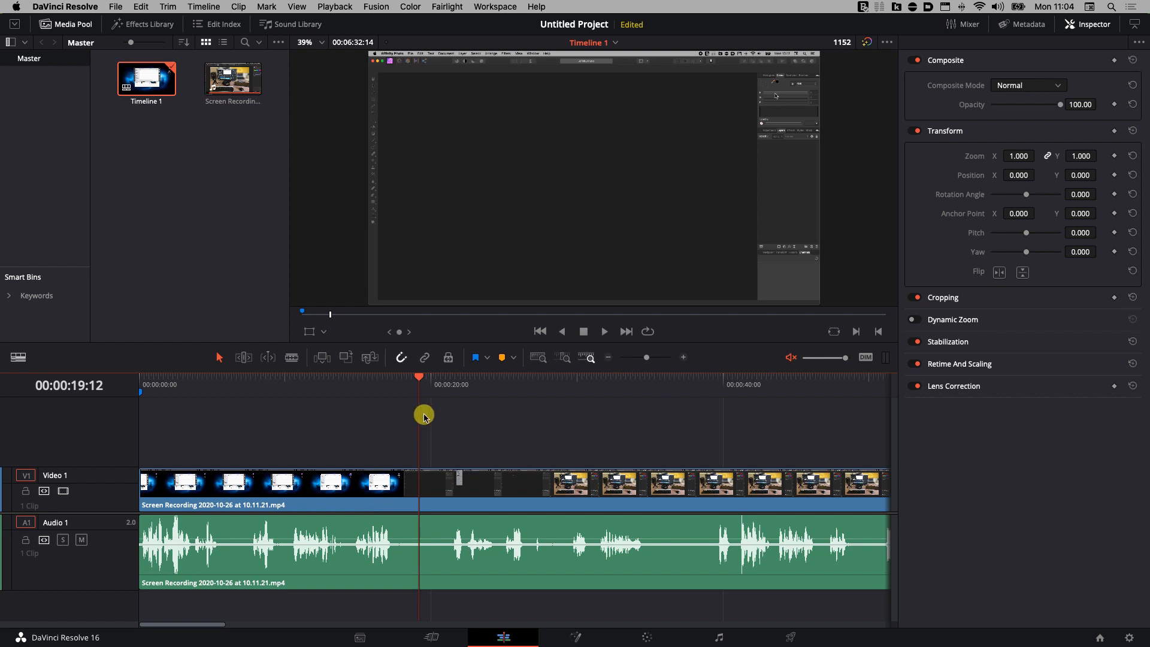
Play the edit from the timeline start, unmute the timeline audio, and set the playhead near 6 seconds.
{"action": "left_click", "coordinate": [416, 378]}
{"action": "left_click_drag", "start_coordinate": [416, 377], "coordinate": [145, 370]}
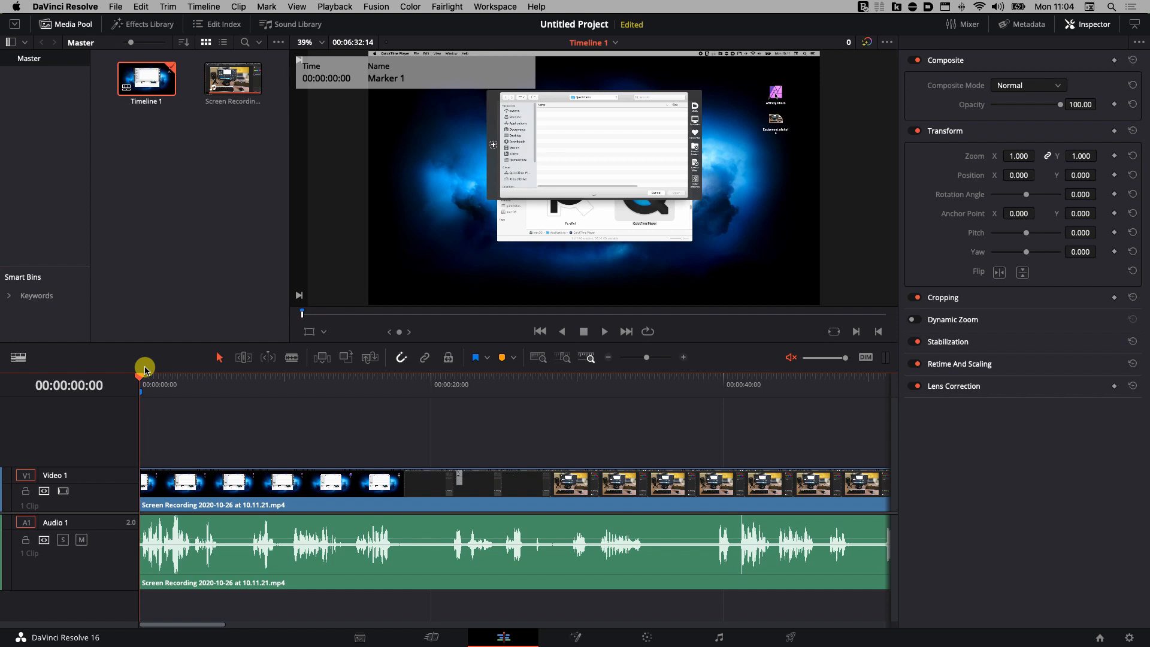
{"action": "key", "text": "space"}
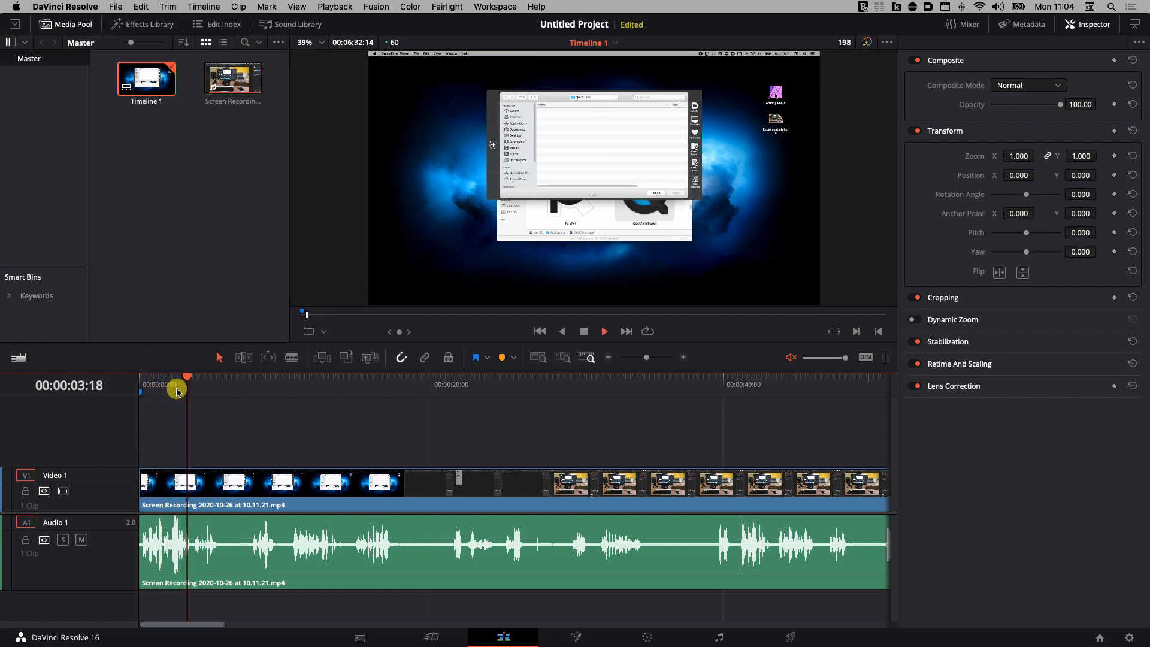
{"action": "key", "text": "space"}
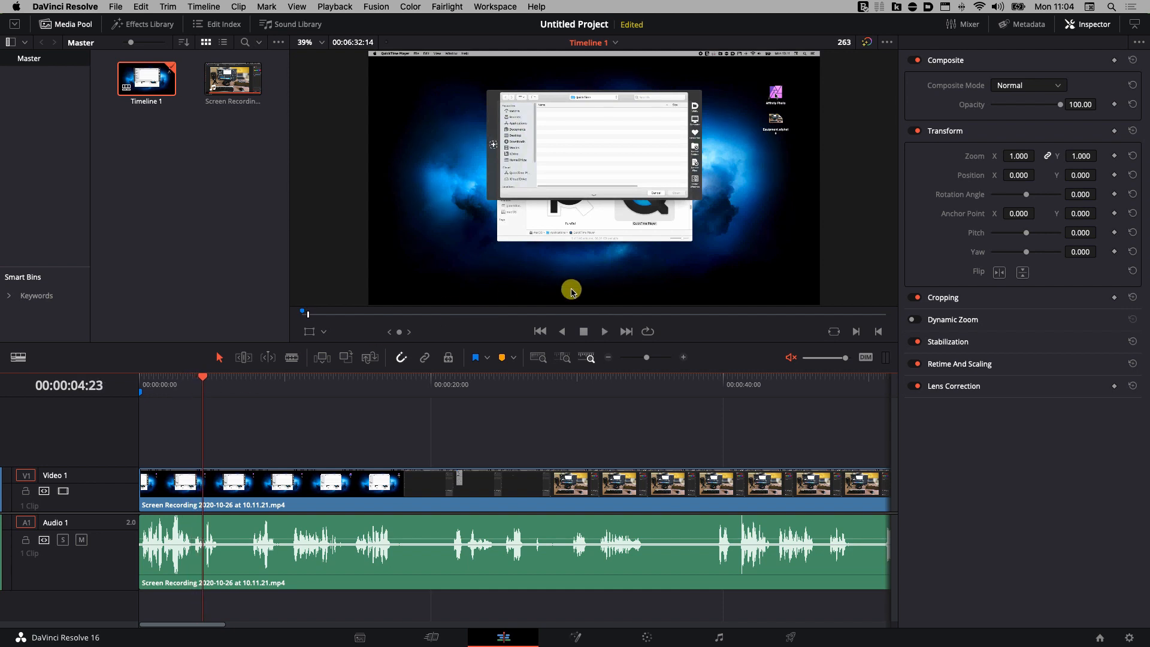
{"action": "left_click", "coordinate": [784, 360]}
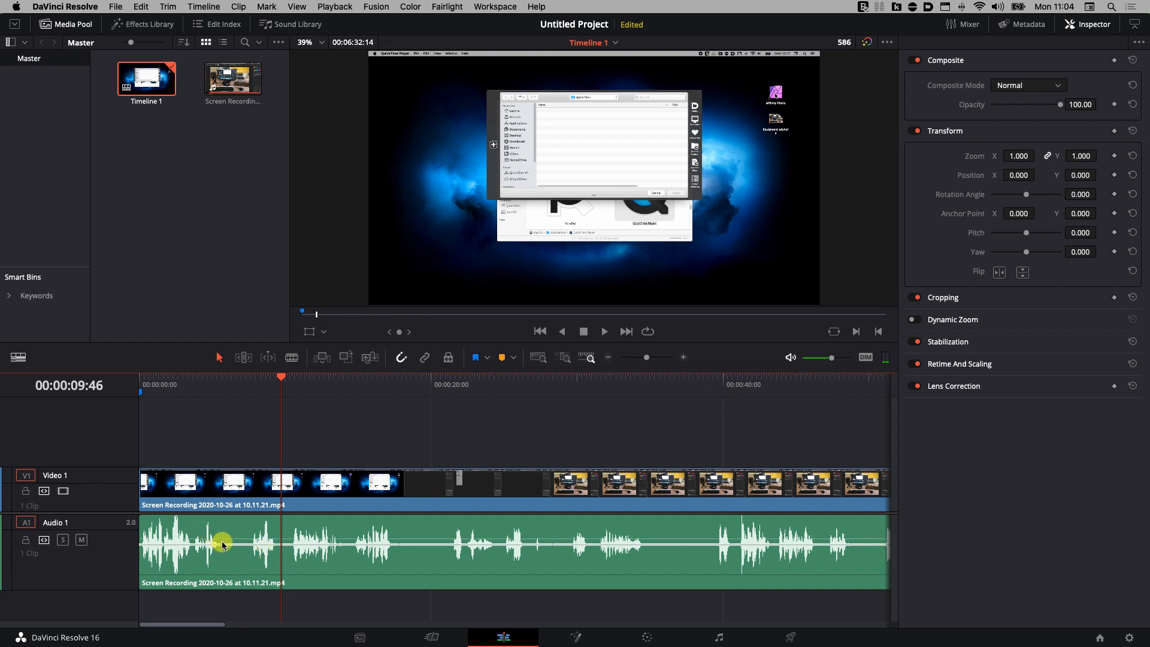
{"action": "left_click_drag", "start_coordinate": [281, 377], "coordinate": [220, 403]}
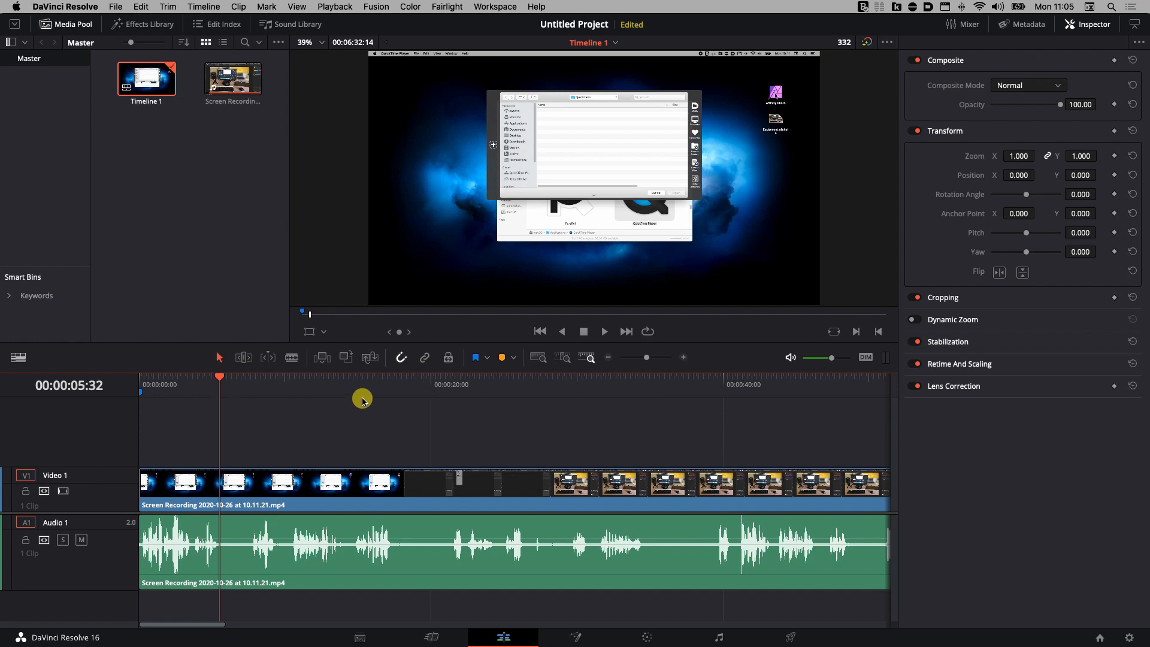
Zoom the timeline in and split the recording at about 00:00:05:27.
{"action": "left_click", "coordinate": [684, 358]}
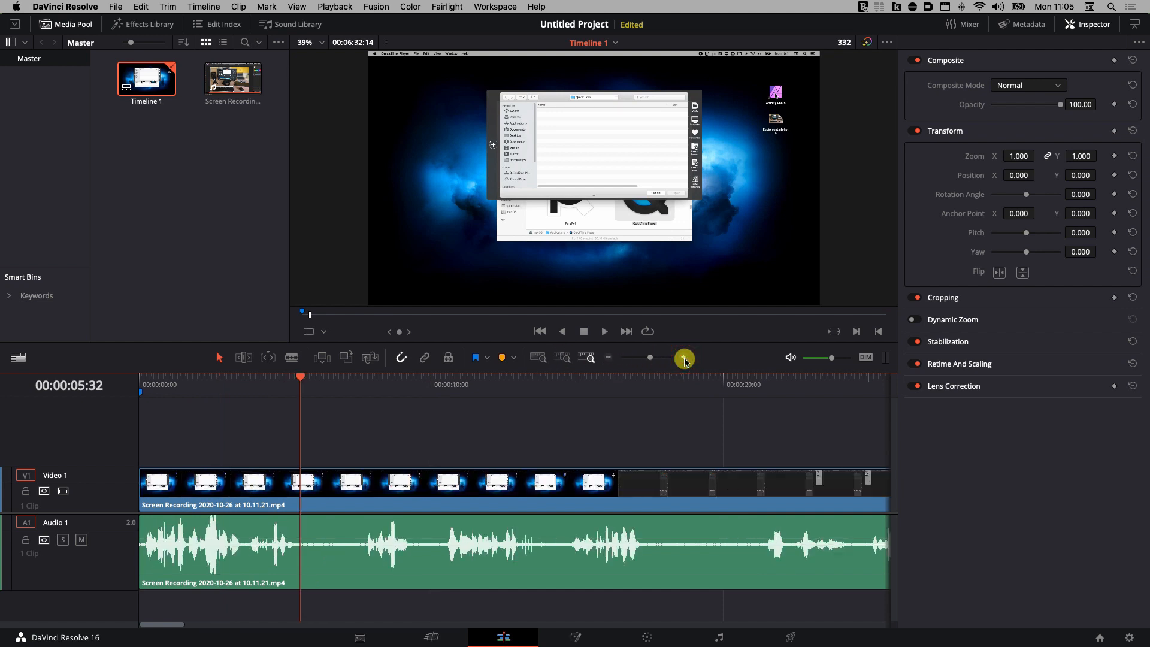
{"action": "left_click", "coordinate": [297, 377]}
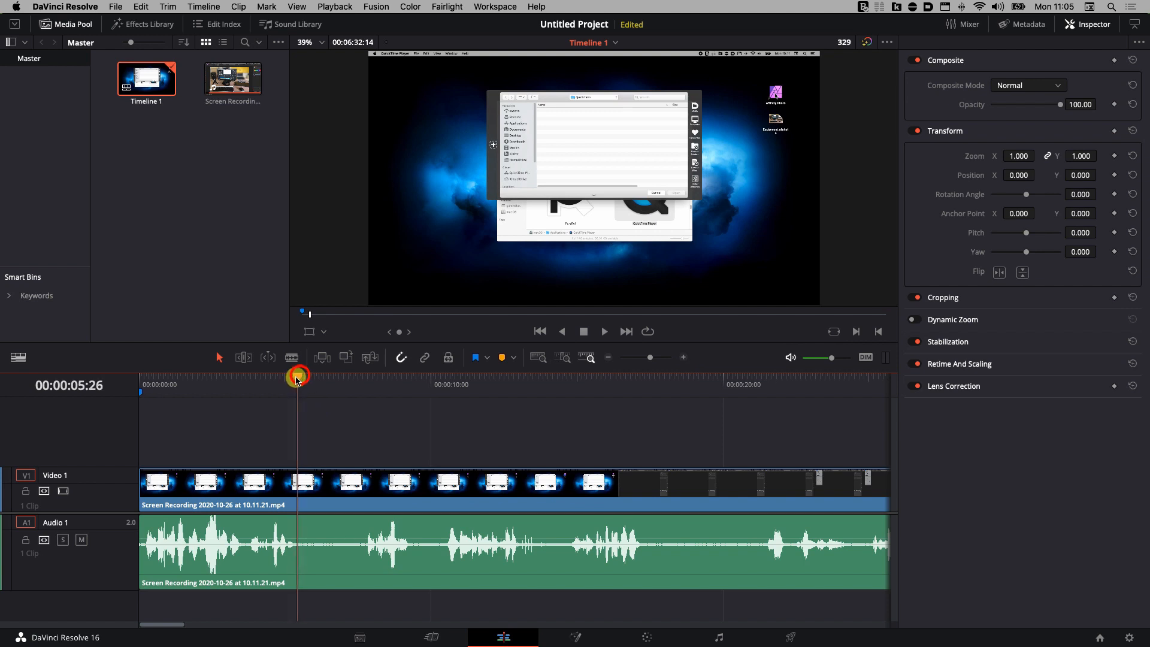
{"action": "mouse_move", "coordinate": [297, 377]}
{"action": "left_mouse_down"}
{"action": "mouse_move", "coordinate": [359, 380]}
{"action": "mouse_move", "coordinate": [298, 384]}
{"action": "left_mouse_up"}
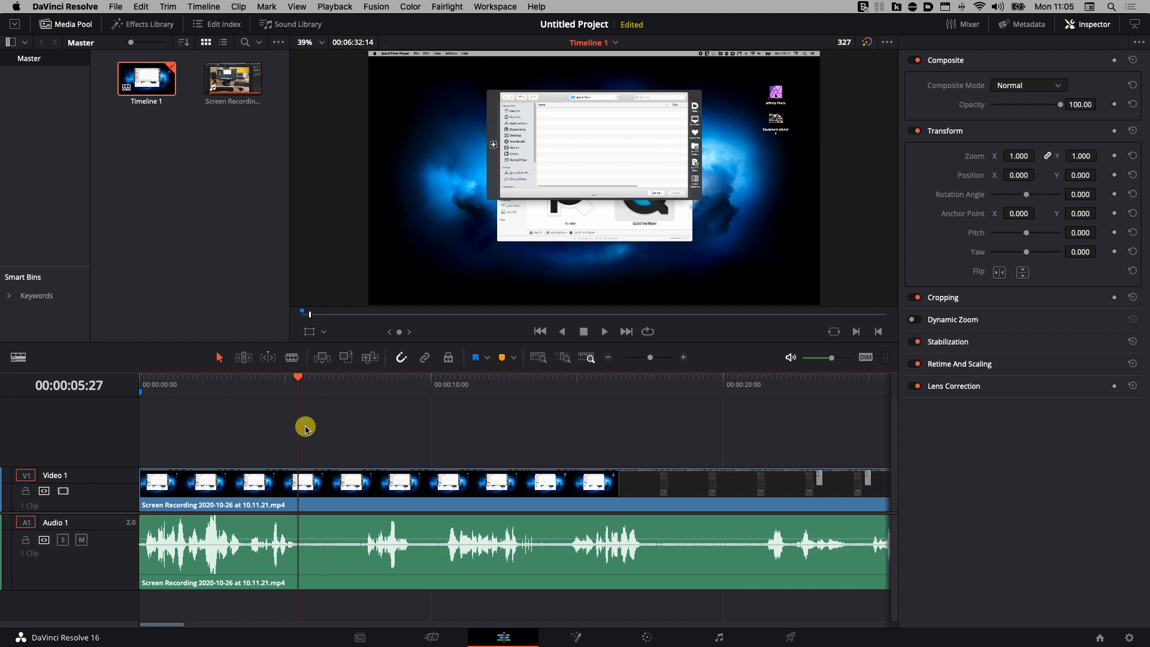
{"action": "key", "text": "super+b"}
{"action": "left_click_drag", "start_coordinate": [301, 376], "coordinate": [364, 378]}
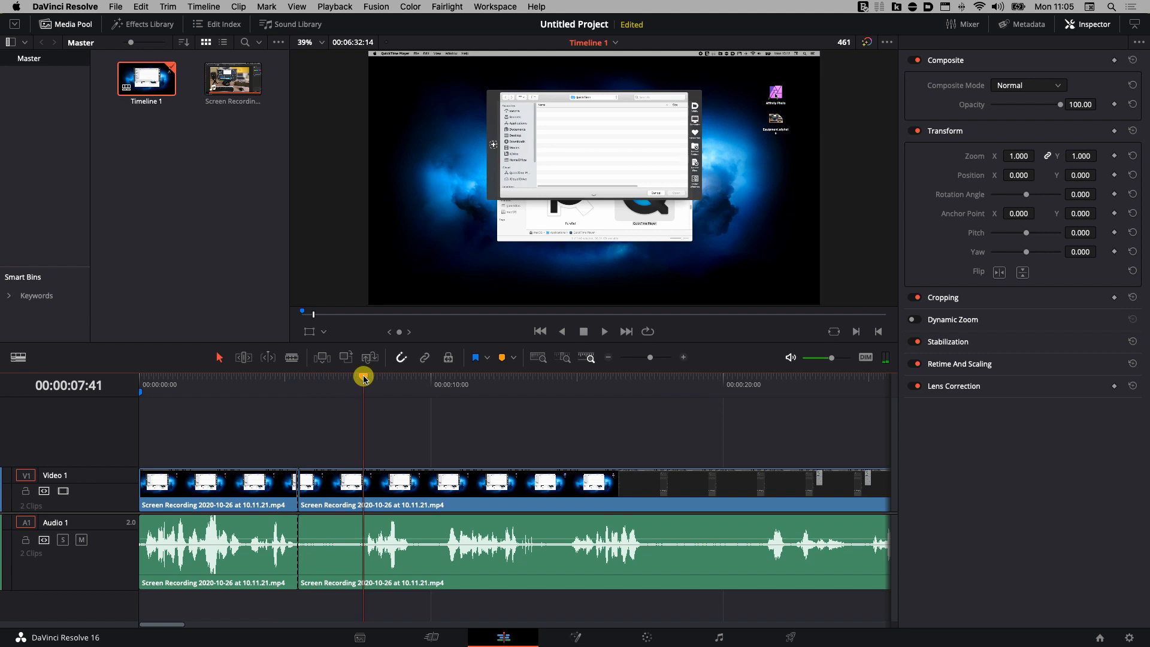
Split at 7:41, ripple-delete the 5:27–7:41 piece, and play back across the cut.
{"action": "key", "text": "super+b"}
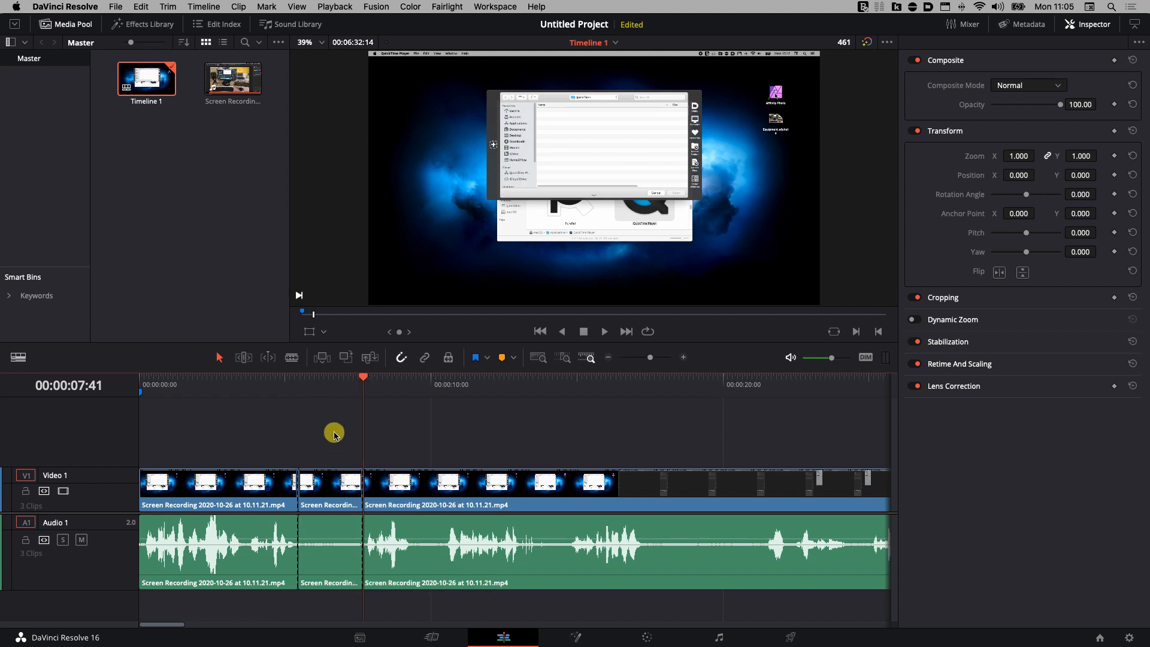
{"action": "left_click", "coordinate": [342, 572]}
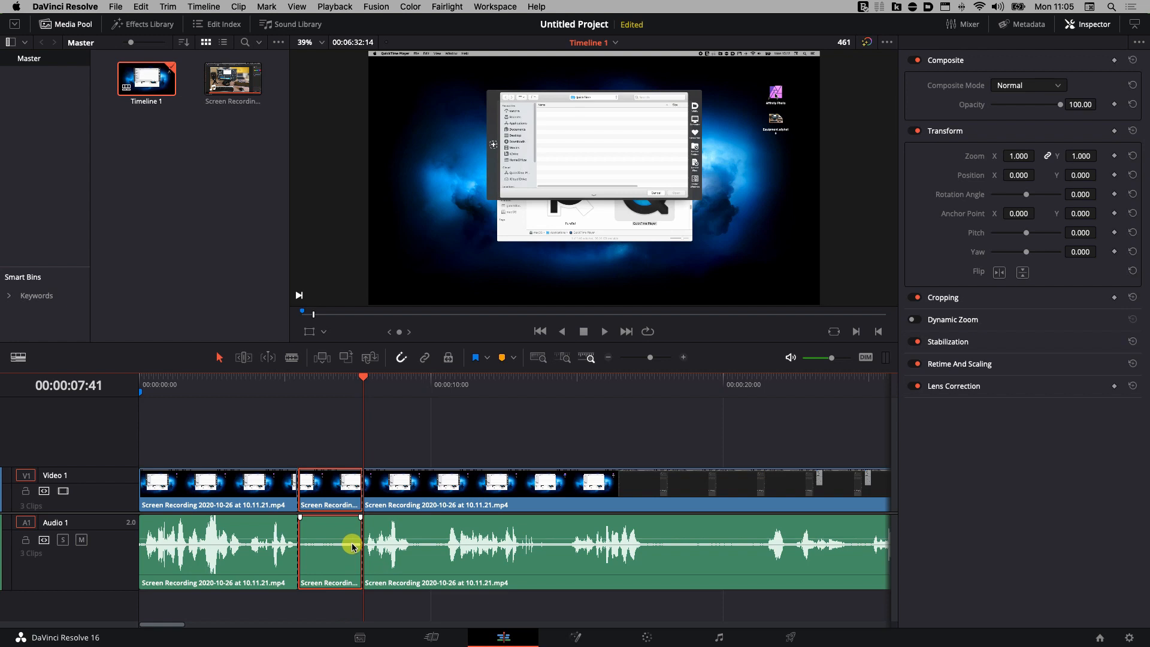
{"action": "key", "text": "BackSpace"}
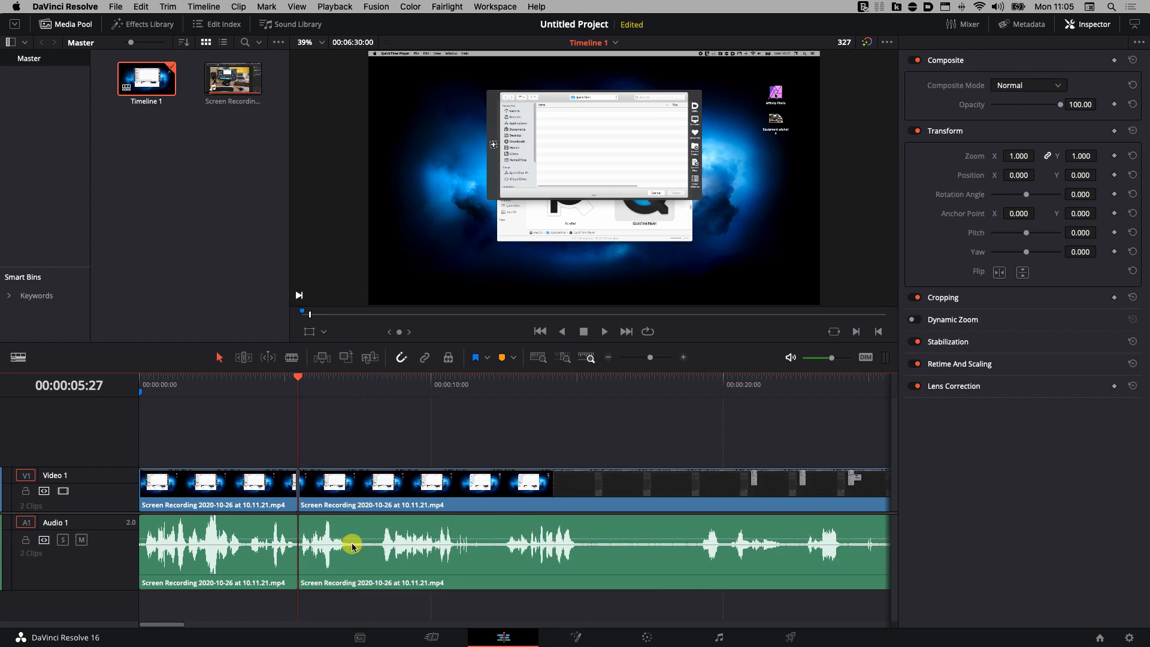
{"action": "left_click", "coordinate": [282, 379]}
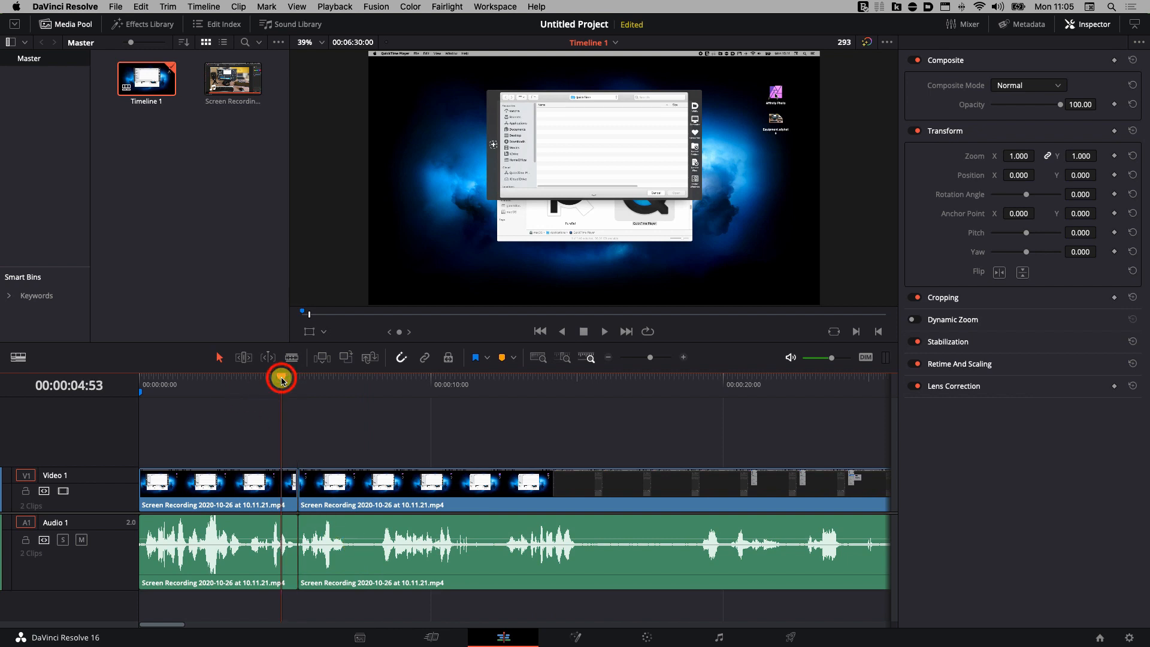
{"action": "key", "text": "space"}
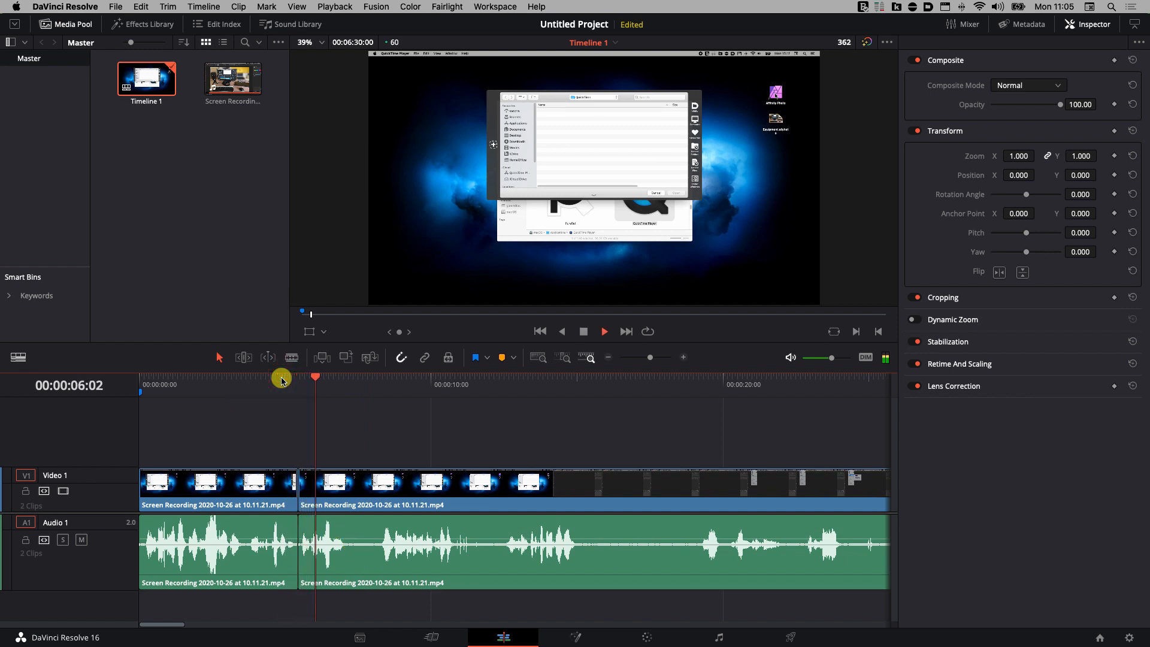
{"action": "key", "text": "space"}
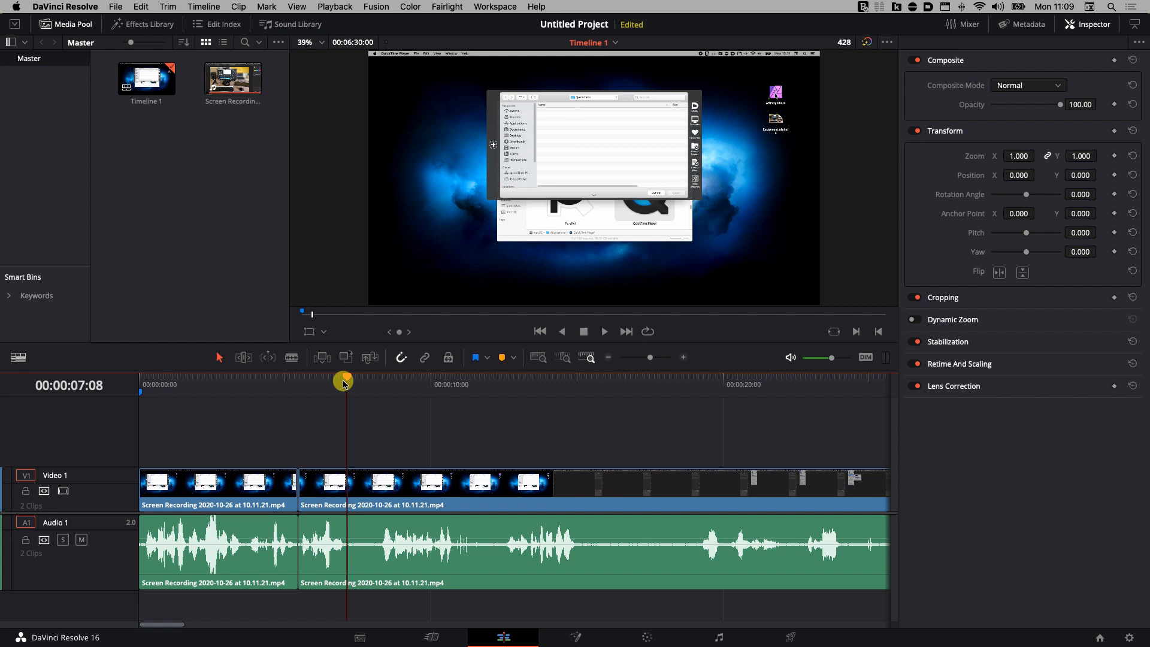
Open Keyboard Customization and find the Razor command across all categories.
{"action": "left_click", "coordinate": [80, 7]}
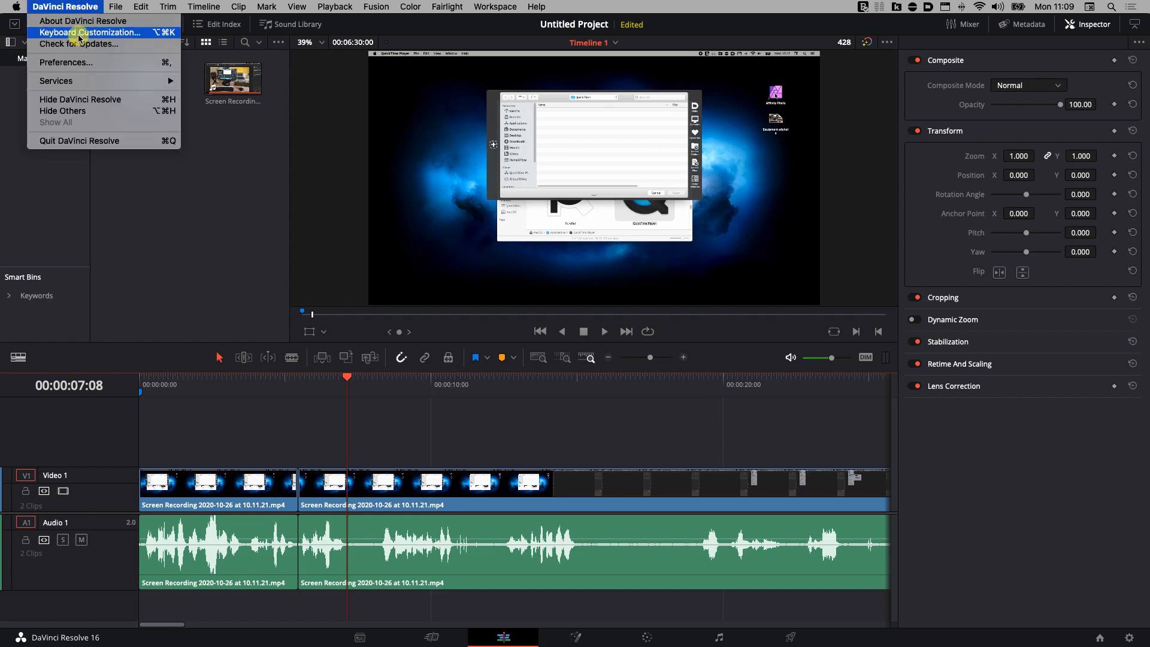
{"action": "left_click", "coordinate": [164, 38]}
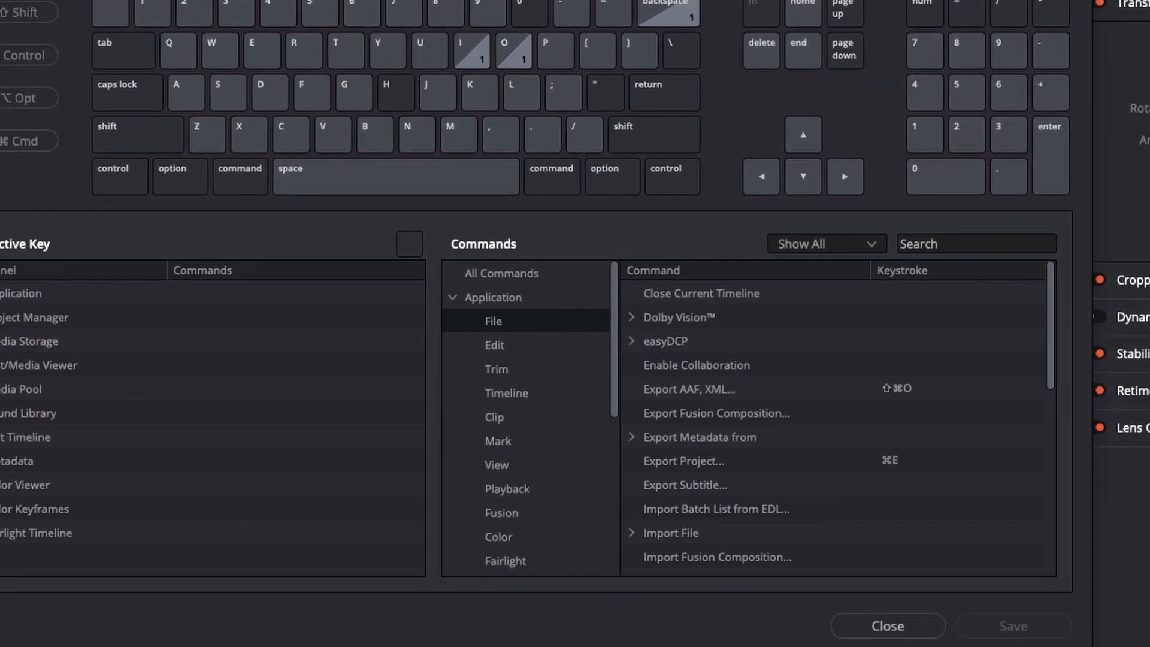
{"action": "left_click", "coordinate": [938, 245]}
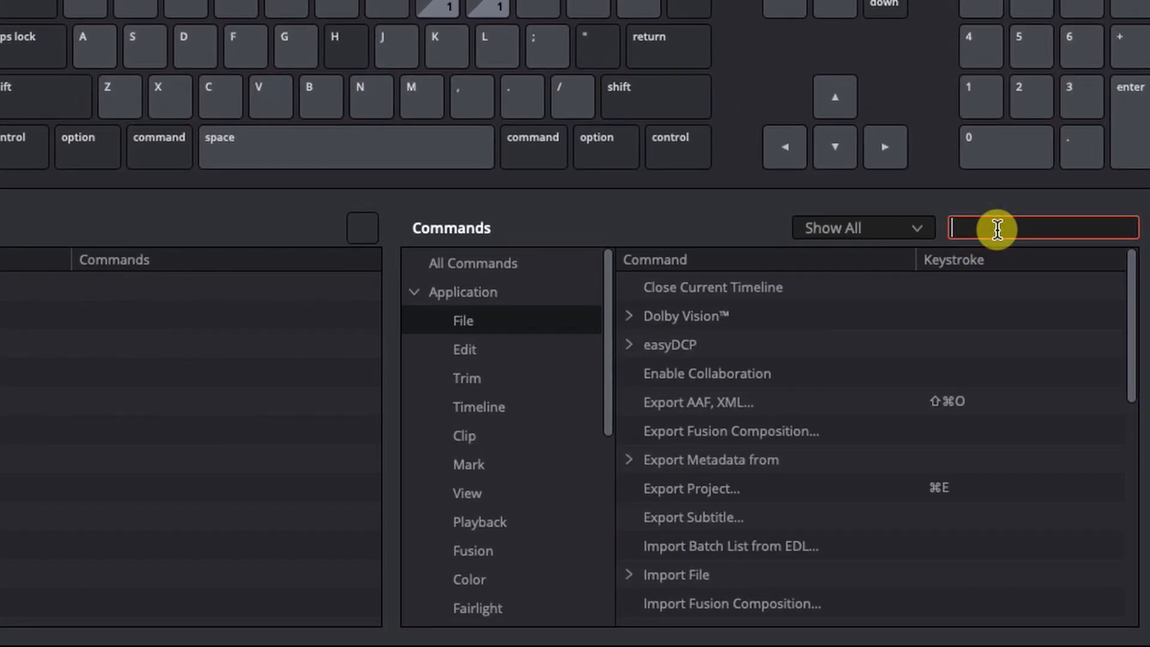
{"action": "type", "text": "r"}
{"action": "type", "text": "azor"}
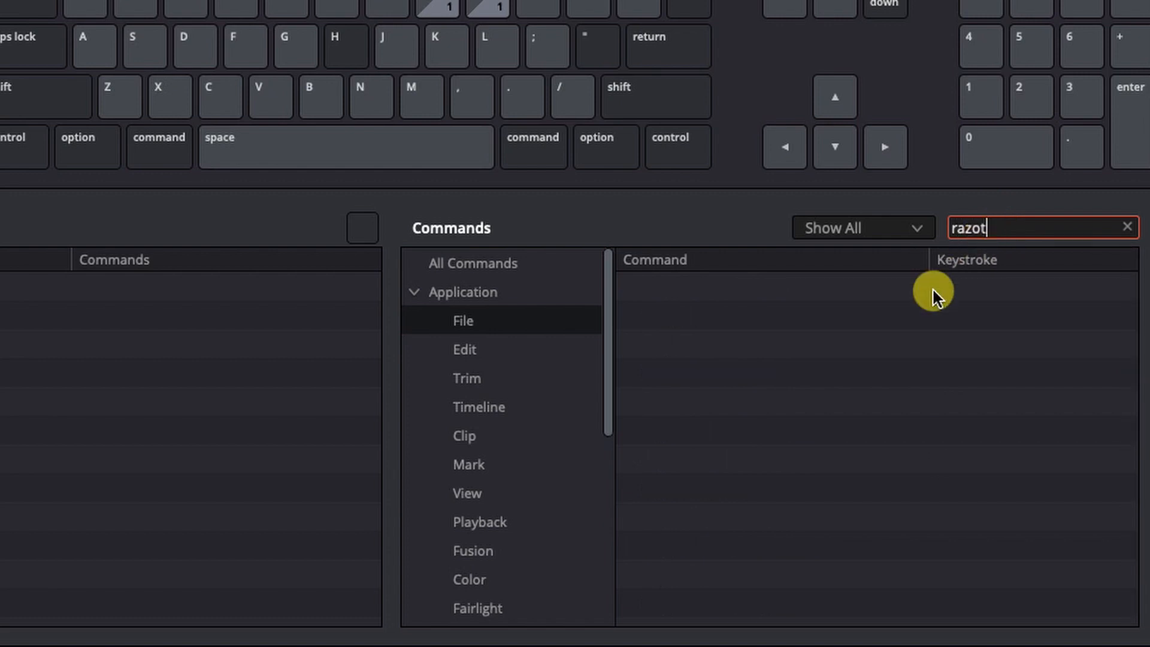
{"action": "key", "text": "BackSpace"}
{"action": "type", "text": "r"}
{"action": "left_click", "coordinate": [466, 264]}
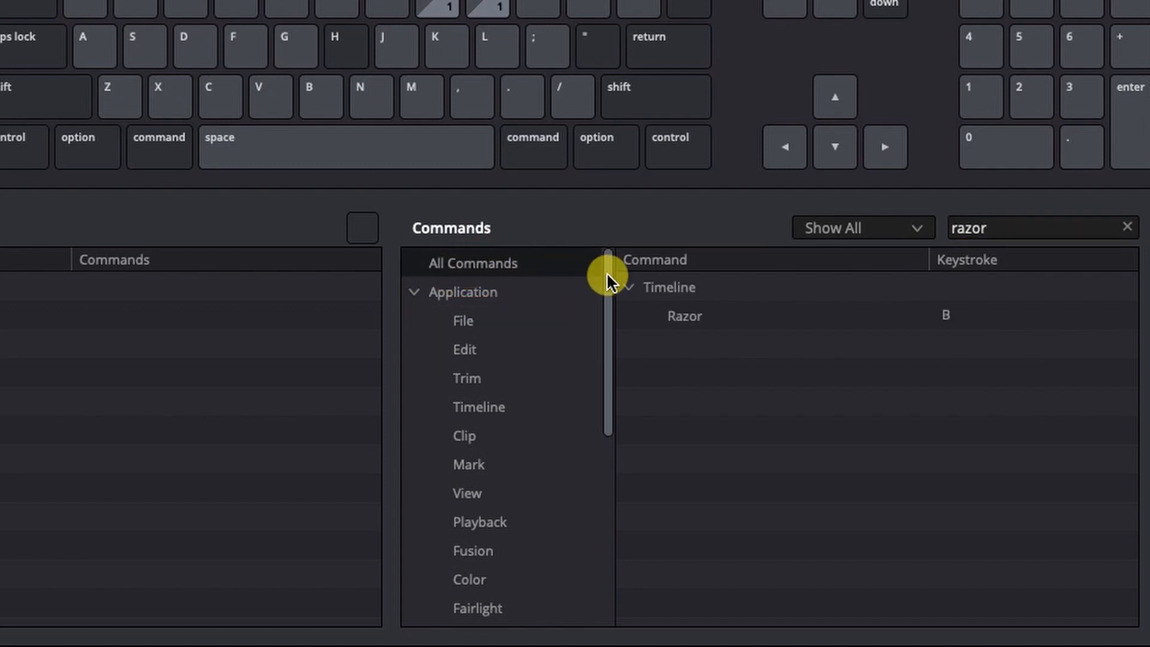
{"action": "mouse_move", "coordinate": [688, 316]}
{"action": "left_click", "coordinate": [707, 313]}
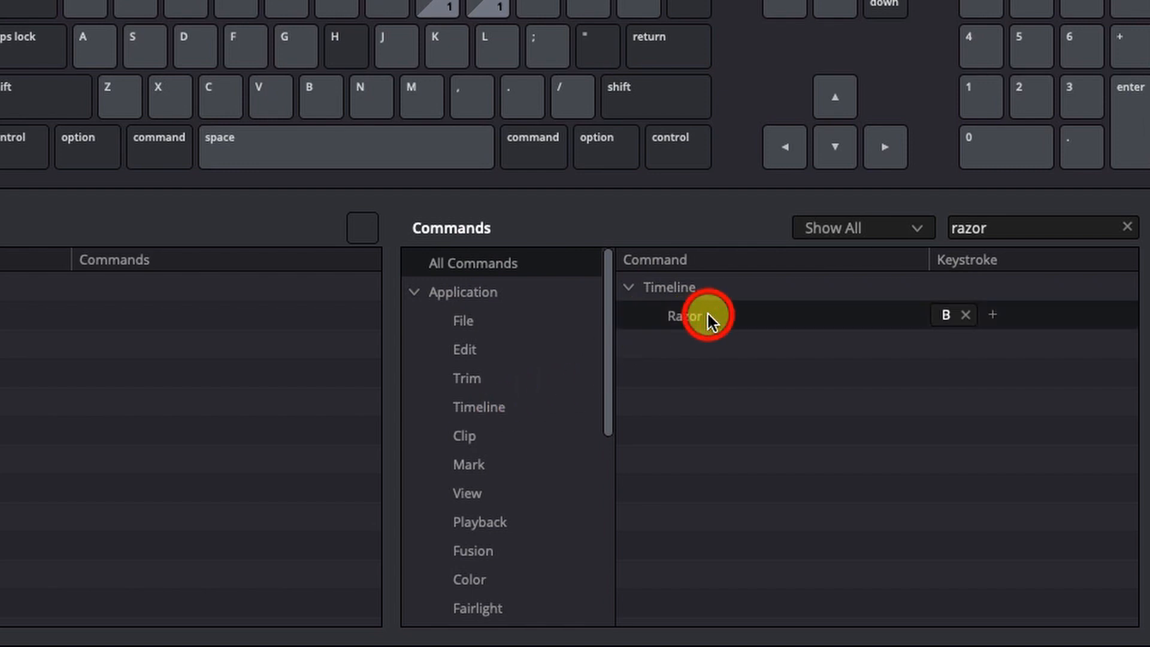
Replace Razor's shortcut with B, save the My Keystrokes set, and close the window.
{"action": "left_click", "coordinate": [967, 312]}
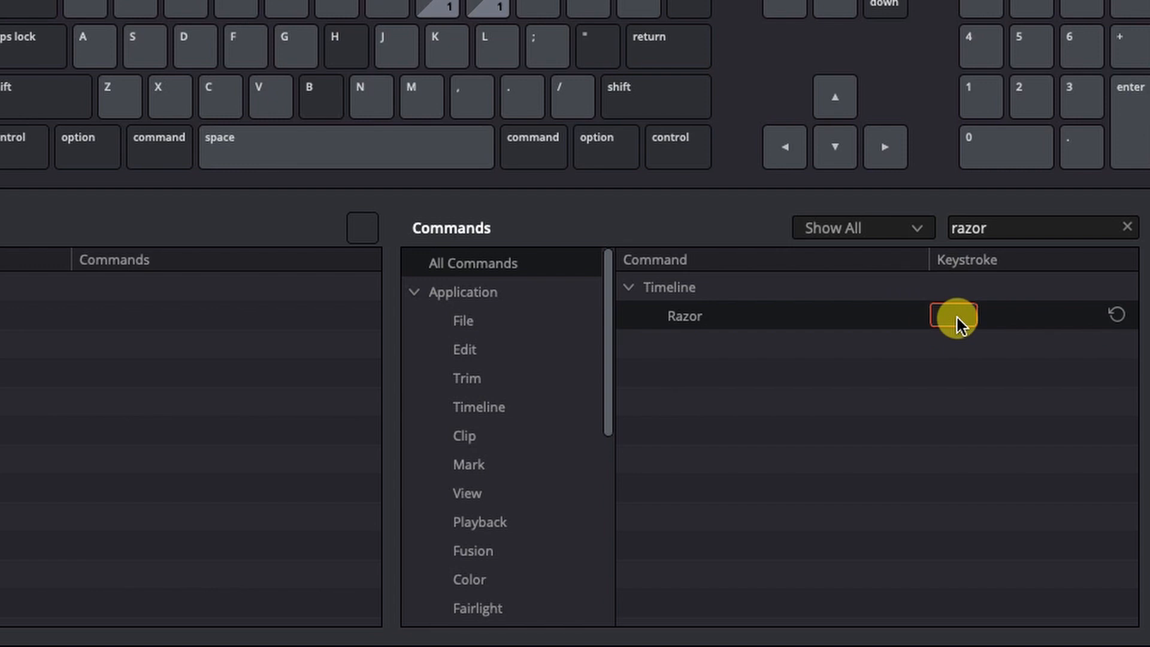
{"action": "key", "text": "b"}
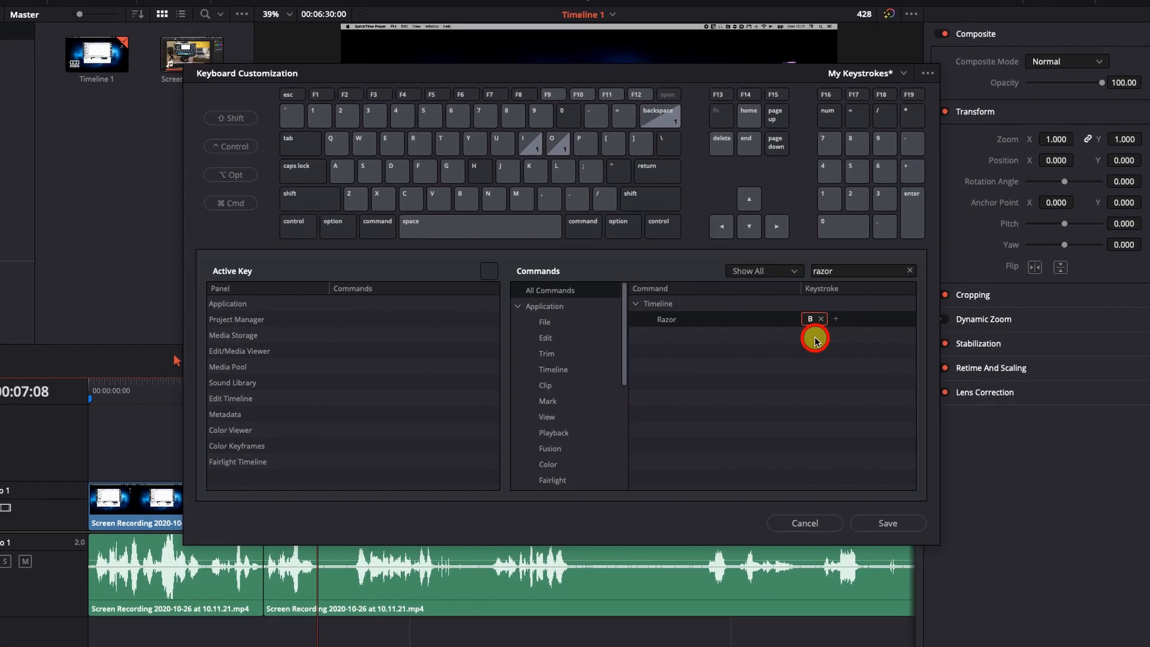
{"action": "left_click", "coordinate": [954, 348]}
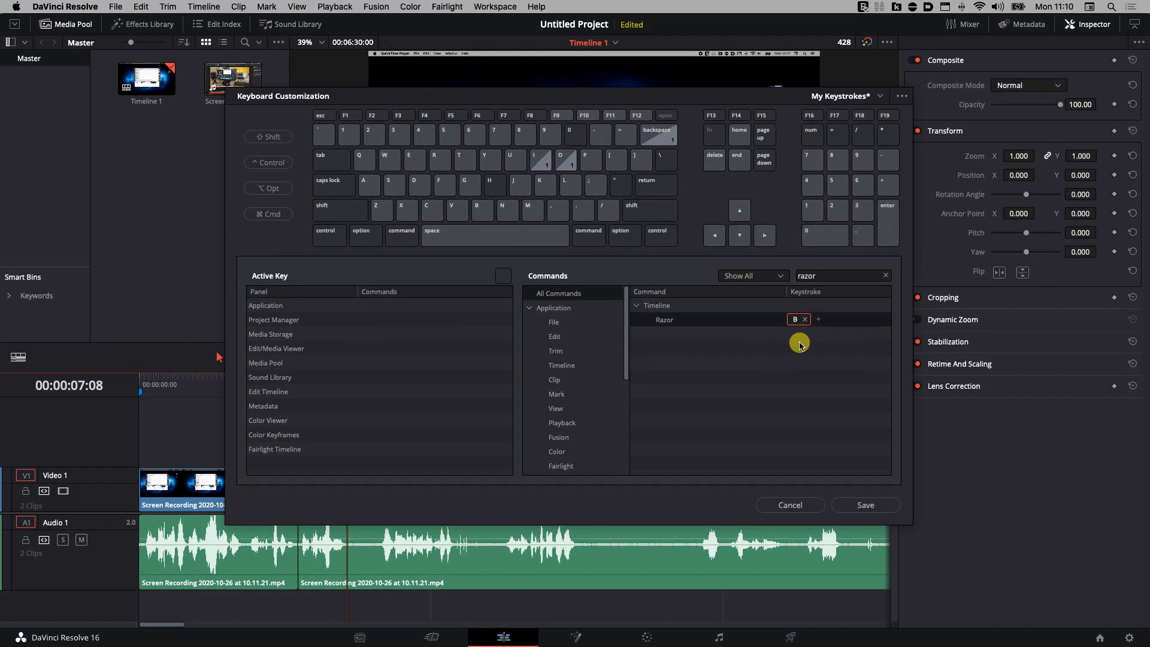
{"action": "left_click", "coordinate": [869, 503]}
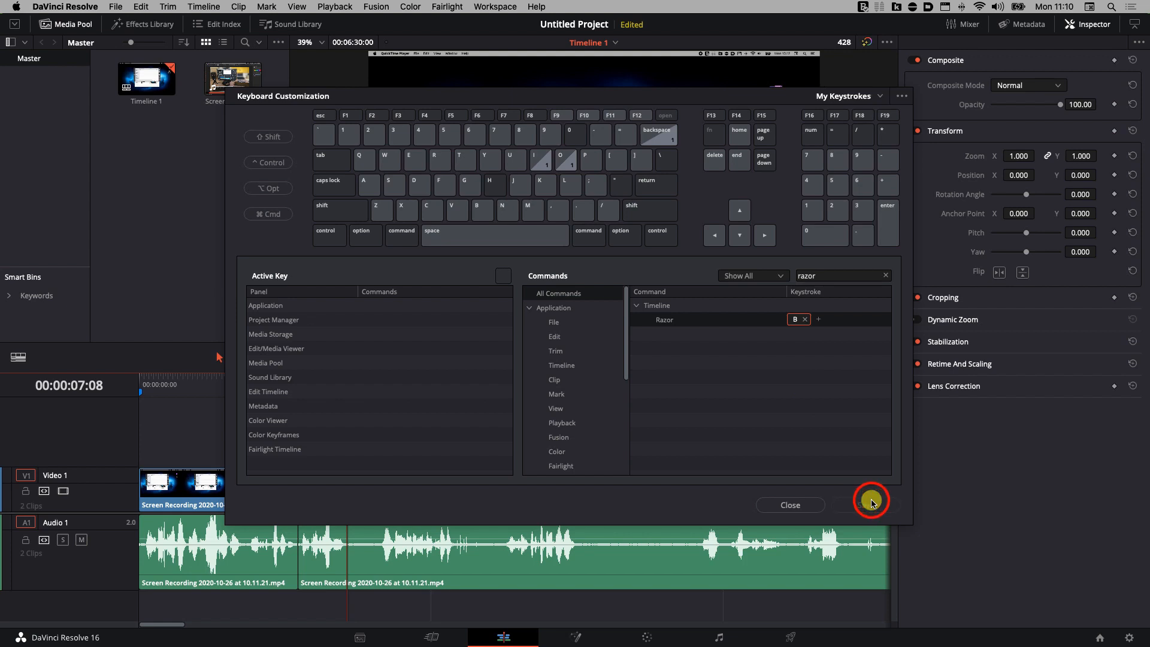
{"action": "left_click", "coordinate": [794, 504]}
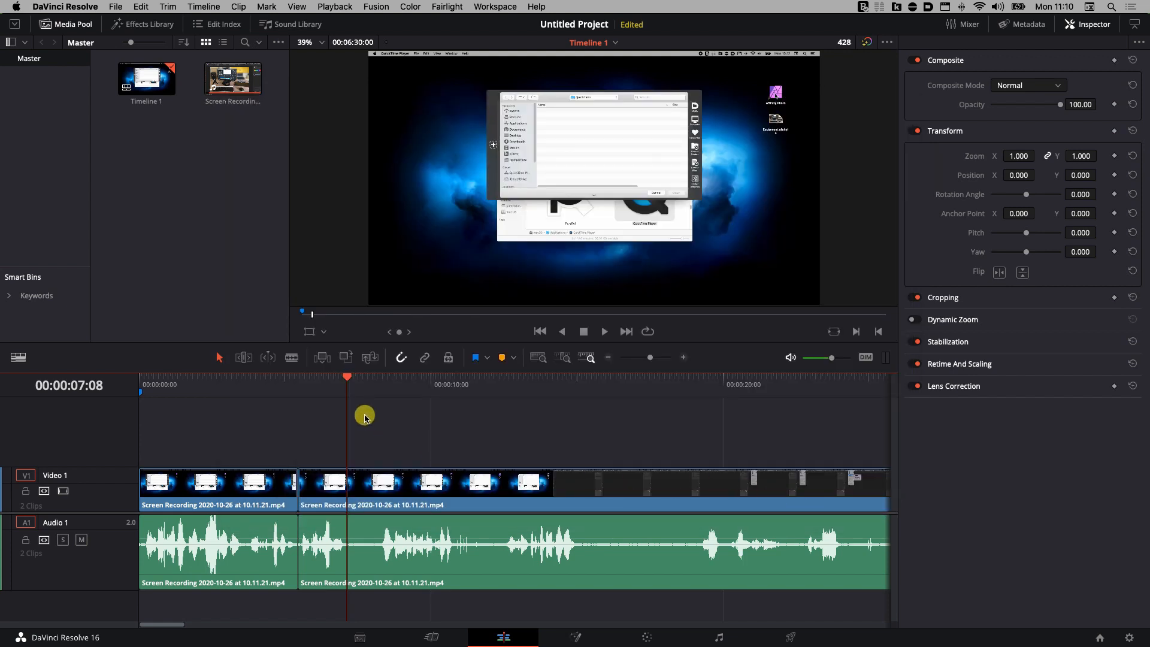
Split at 00:00:07:08 and about 00:00:08:09, then ripple-delete the short clip between.
{"action": "key", "text": "super+b"}
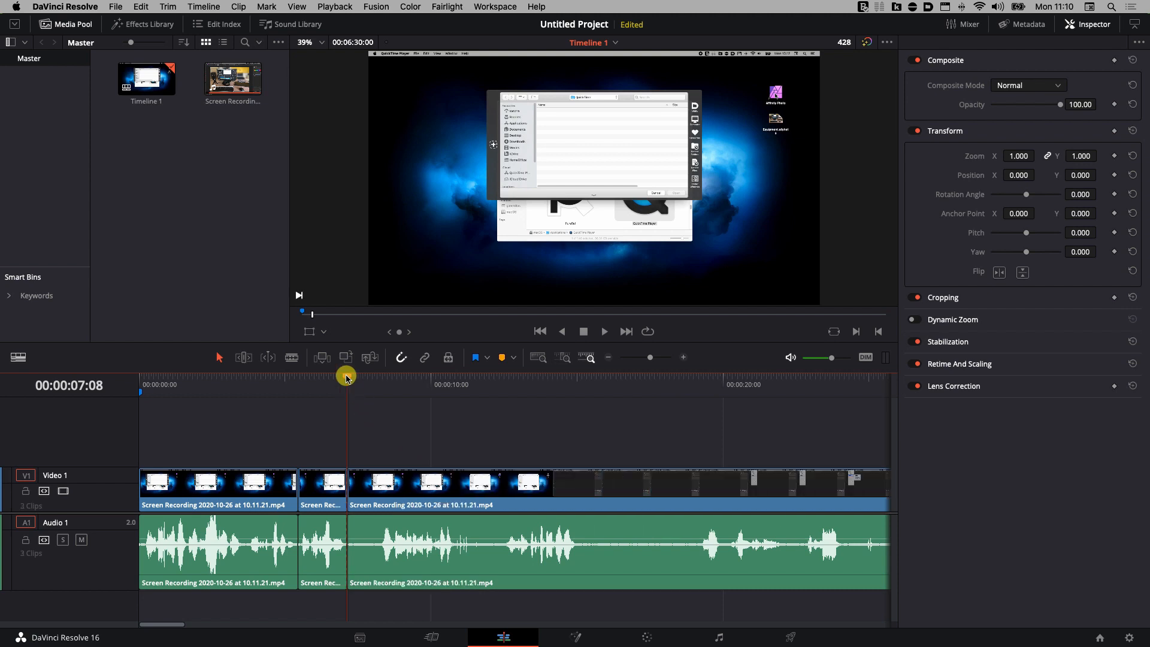
{"action": "left_click_drag", "start_coordinate": [347, 378], "coordinate": [378, 379]}
{"action": "key", "text": "super+b"}
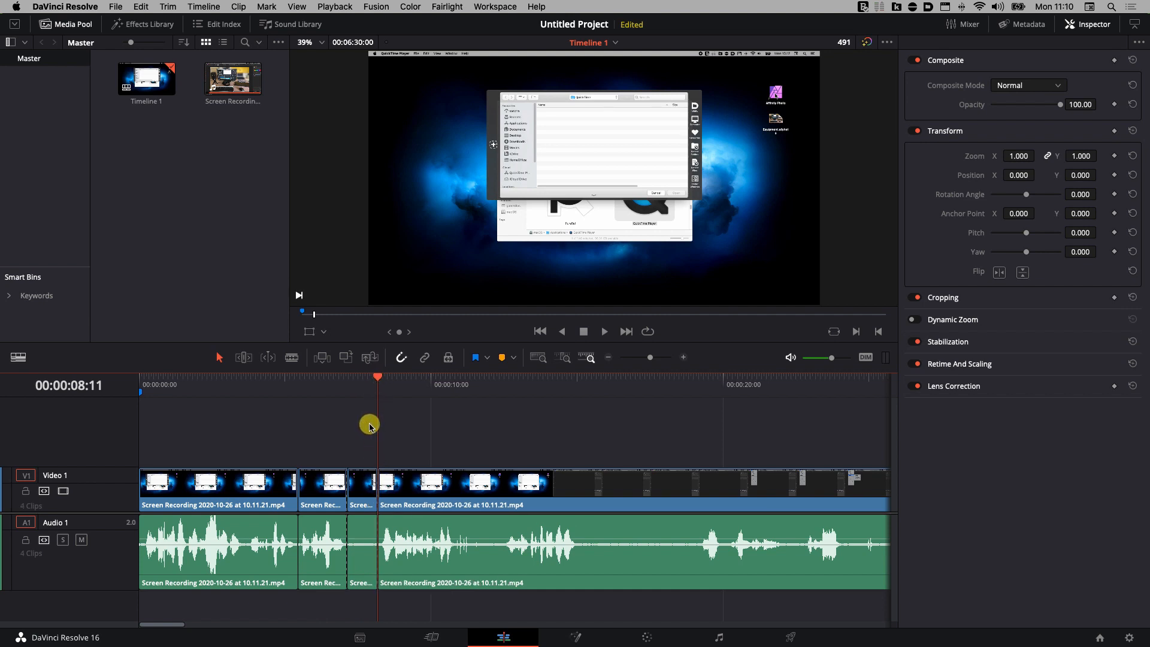
{"action": "left_click_drag", "start_coordinate": [370, 425], "coordinate": [359, 558]}
{"action": "key", "text": "BackSpace"}
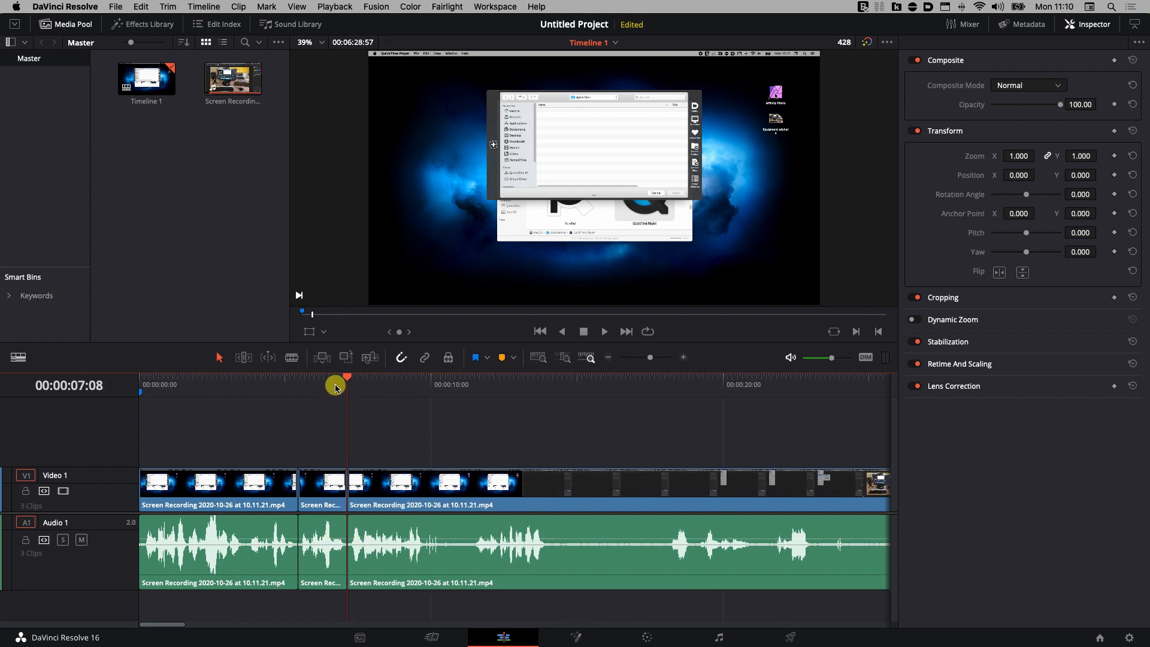
{"action": "left_click", "coordinate": [358, 408]}
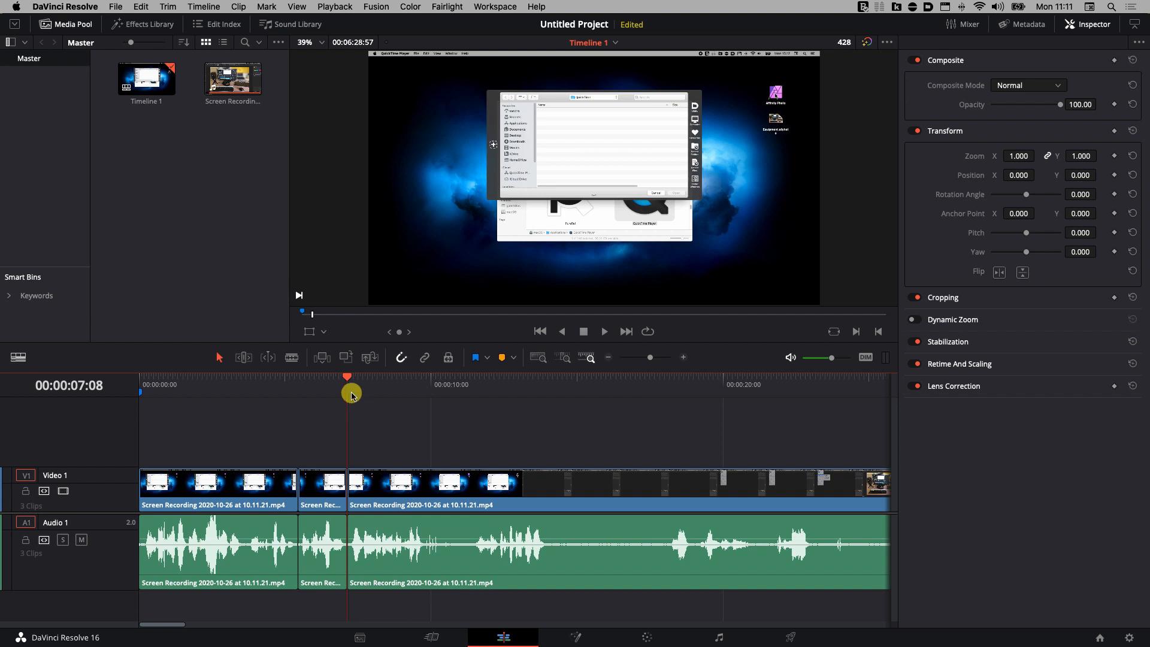
Scrub the playhead forward past 00:00:08:17 to 00:00:14:04, the Affinity Photo splash screen.
{"action": "left_click_drag", "start_coordinate": [348, 380], "coordinate": [425, 392]}
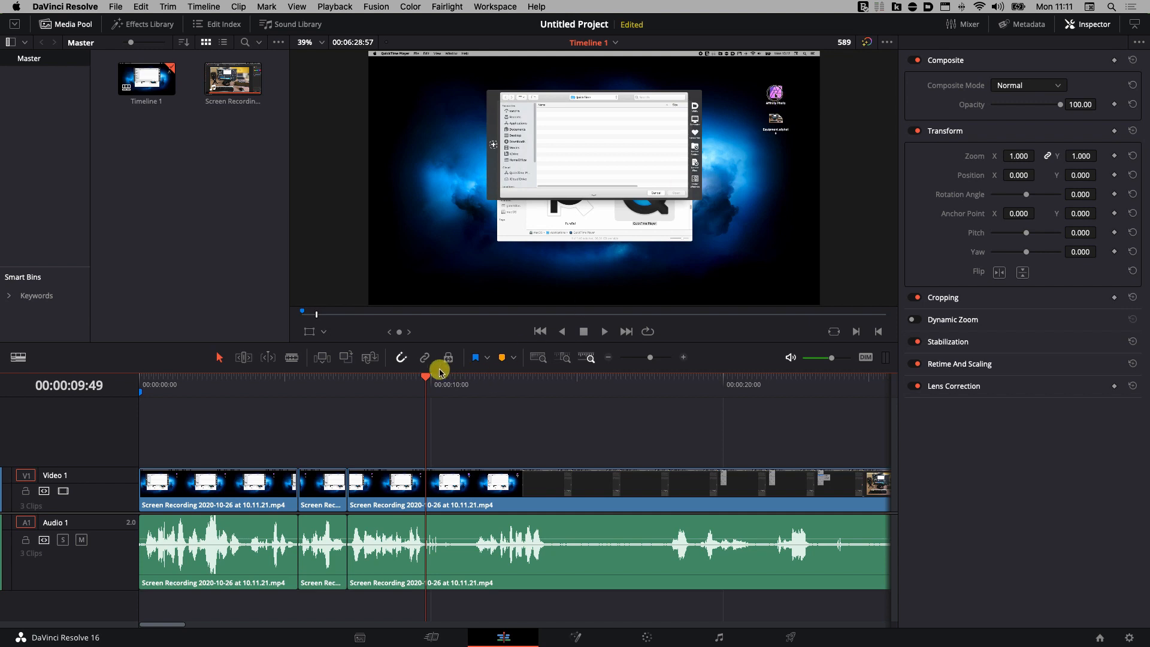
{"action": "left_click_drag", "start_coordinate": [428, 378], "coordinate": [549, 398]}
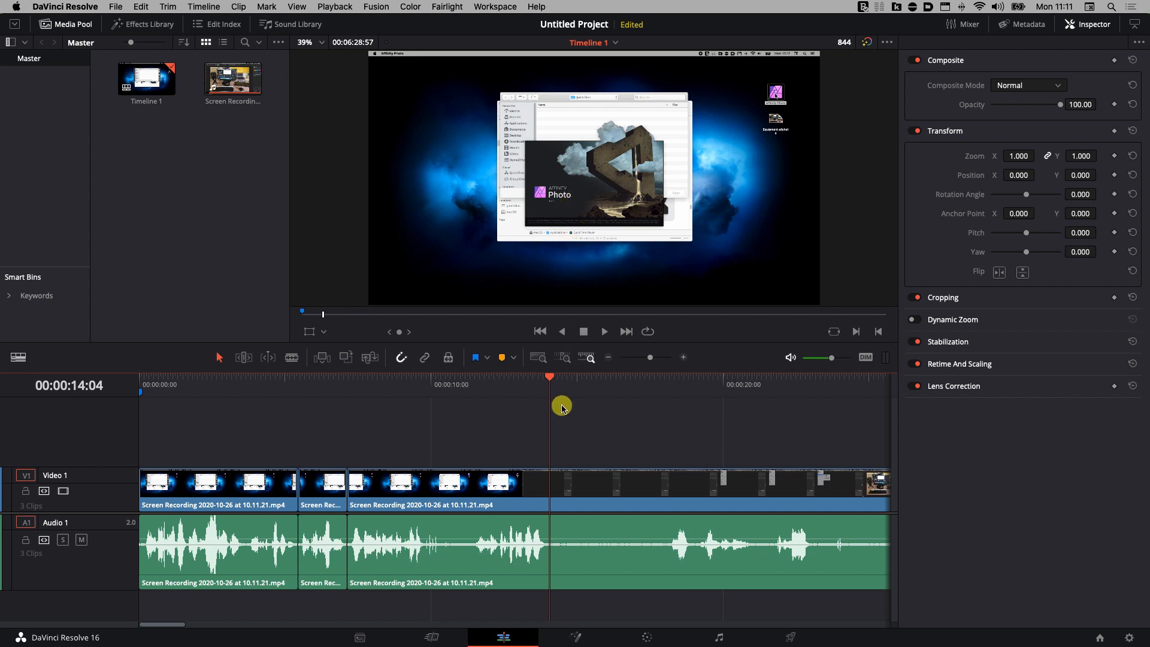
Split the footage at 00:00:14:04 and 00:00:17:44 and select the clip between them.
{"action": "left_click", "coordinate": [589, 418]}
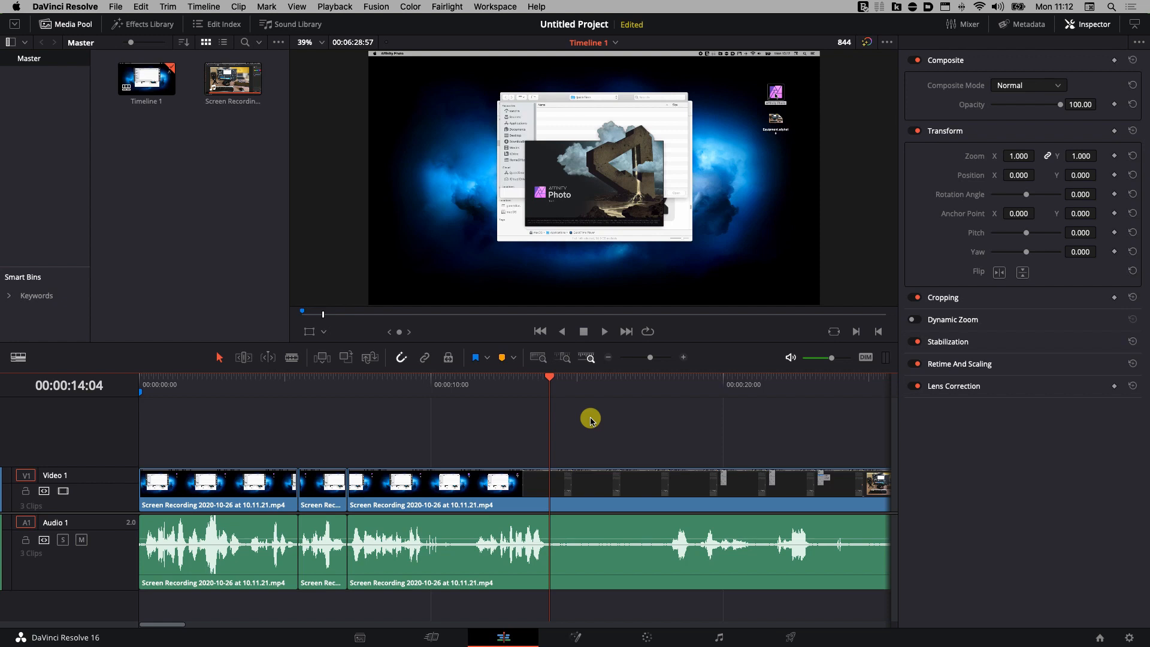
{"action": "key", "text": "super+b"}
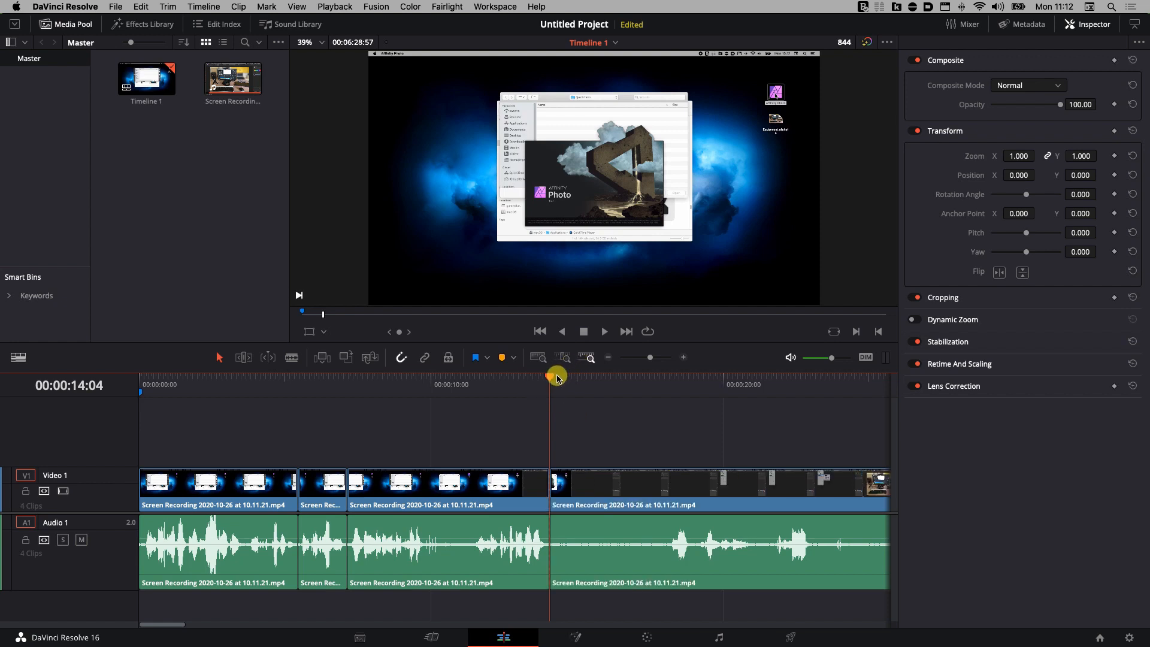
{"action": "left_click_drag", "start_coordinate": [552, 378], "coordinate": [667, 392]}
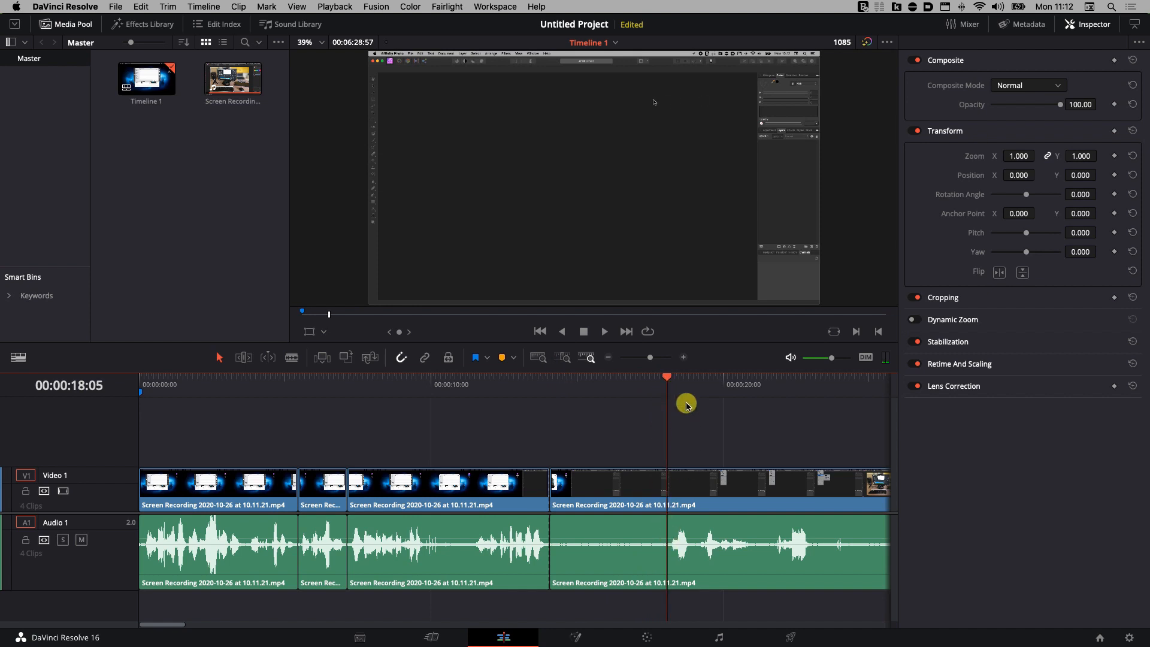
{"action": "left_click", "coordinate": [666, 378]}
{"action": "mouse_move", "coordinate": [666, 378]}
{"action": "left_mouse_down"}
{"action": "mouse_move", "coordinate": [648, 377]}
{"action": "mouse_move", "coordinate": [671, 377]}
{"action": "mouse_move", "coordinate": [650, 377]}
{"action": "mouse_move", "coordinate": [668, 379]}
{"action": "mouse_move", "coordinate": [658, 384]}
{"action": "left_mouse_up"}
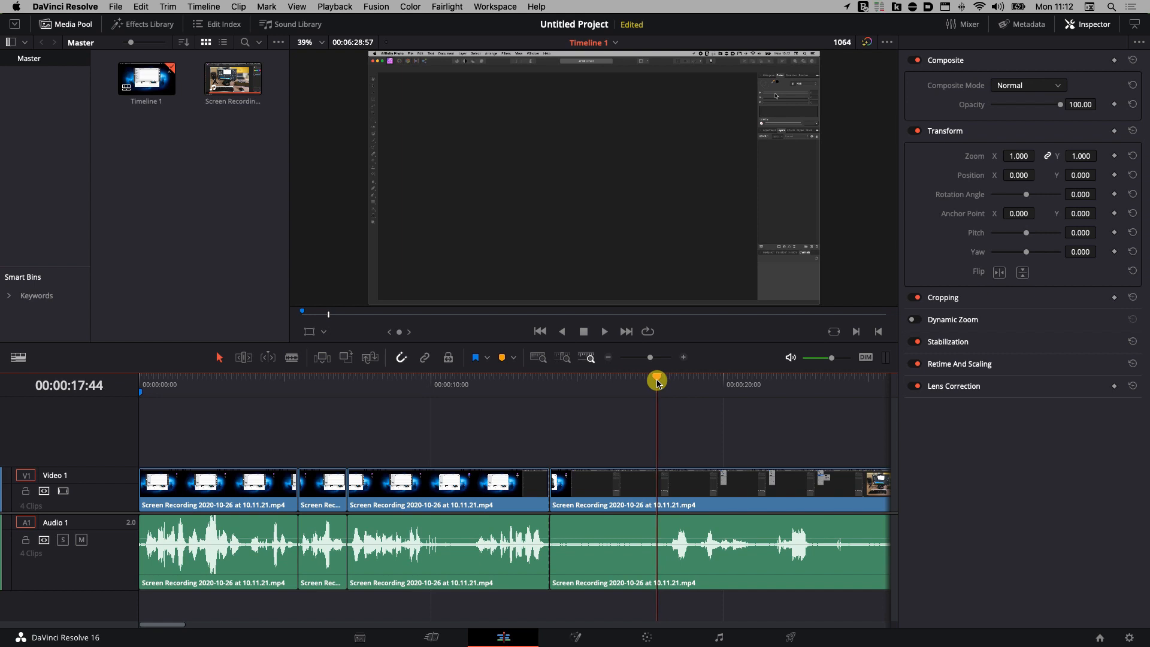
{"action": "key", "text": "super+b"}
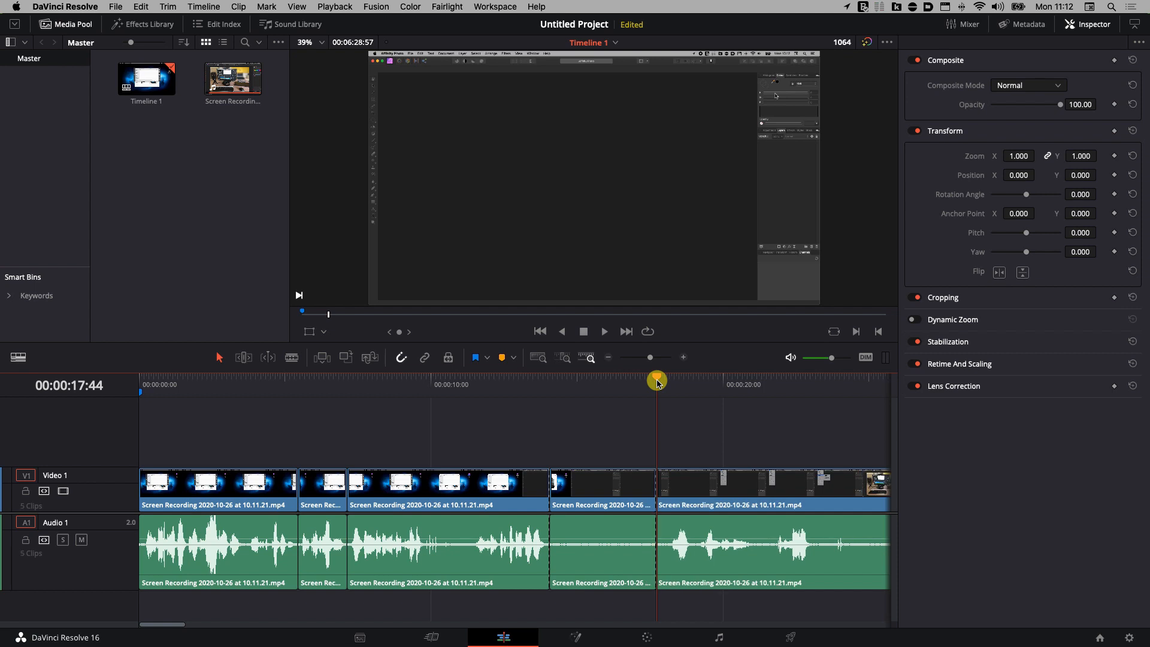
{"action": "left_click_drag", "start_coordinate": [617, 441], "coordinate": [586, 584]}
Ripple-delete the 14:04–17:44 clip, review playback with DIM on, then scrub to about 00:00:30:00.
{"action": "key", "text": "BackSpace"}
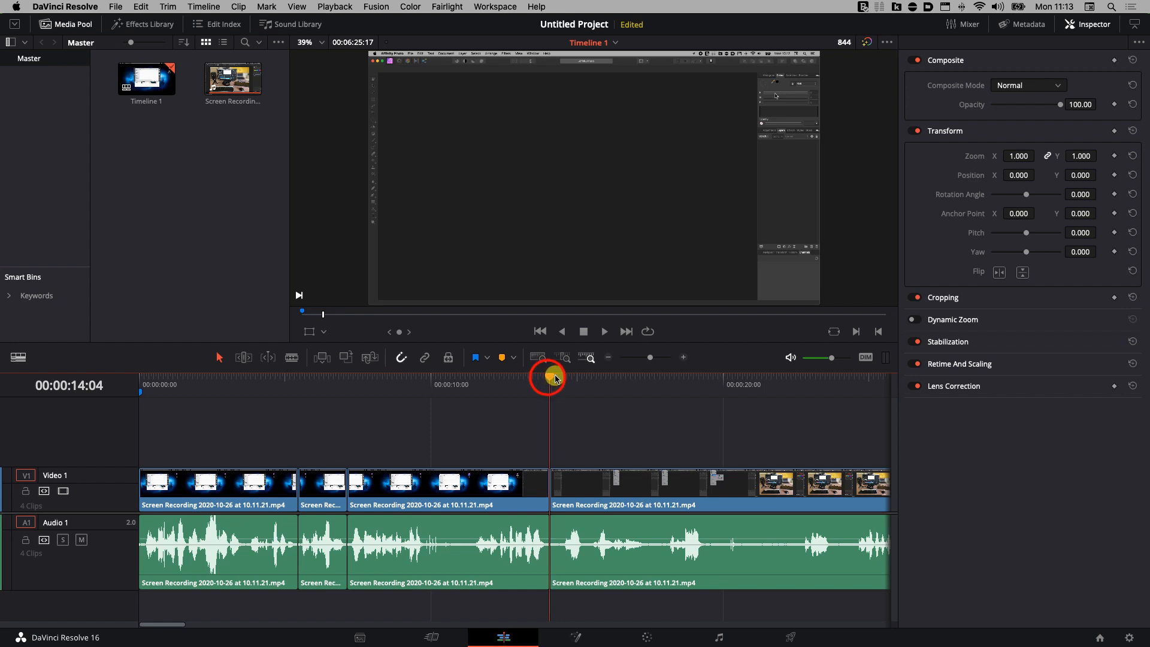
{"action": "left_click_drag", "start_coordinate": [548, 379], "coordinate": [589, 387]}
{"action": "key", "text": "space"}
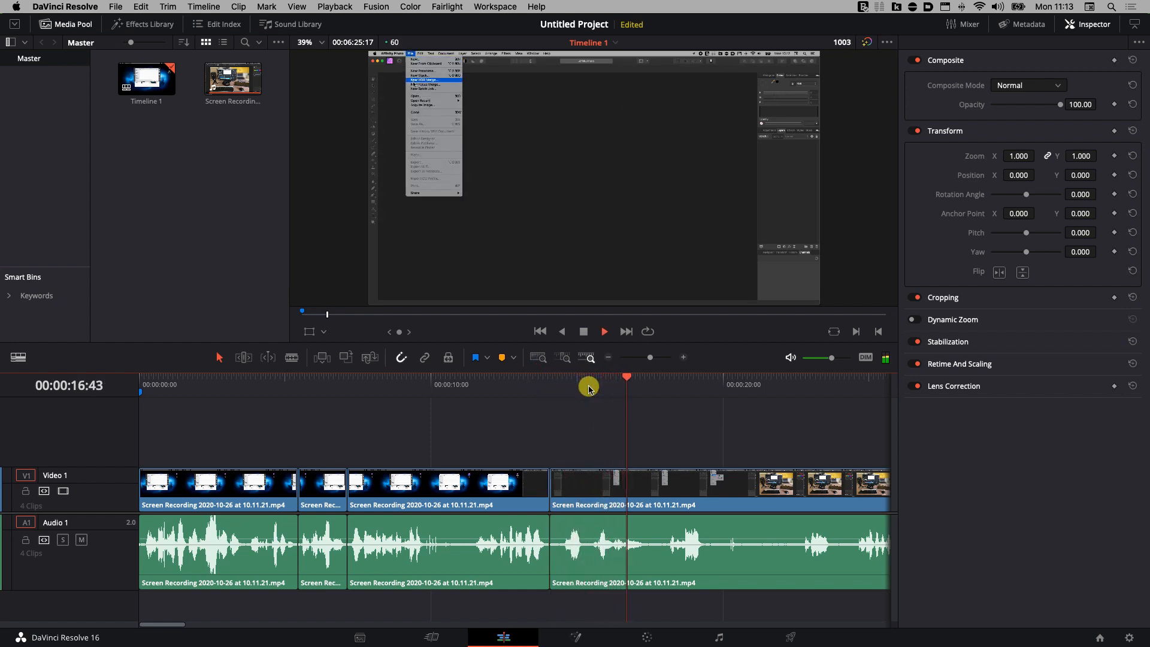
{"action": "left_click", "coordinate": [865, 360]}
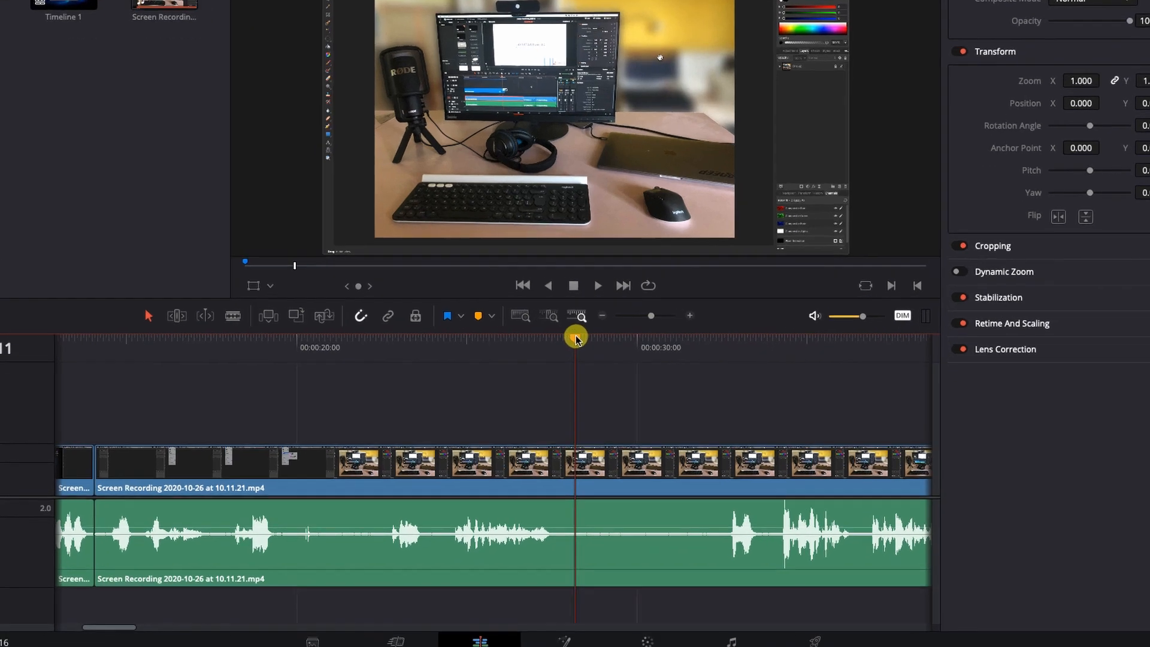
{"action": "left_click_drag", "start_coordinate": [590, 379], "coordinate": [648, 378]}
{"action": "left_click_drag", "start_coordinate": [675, 153], "coordinate": [488, 179]}
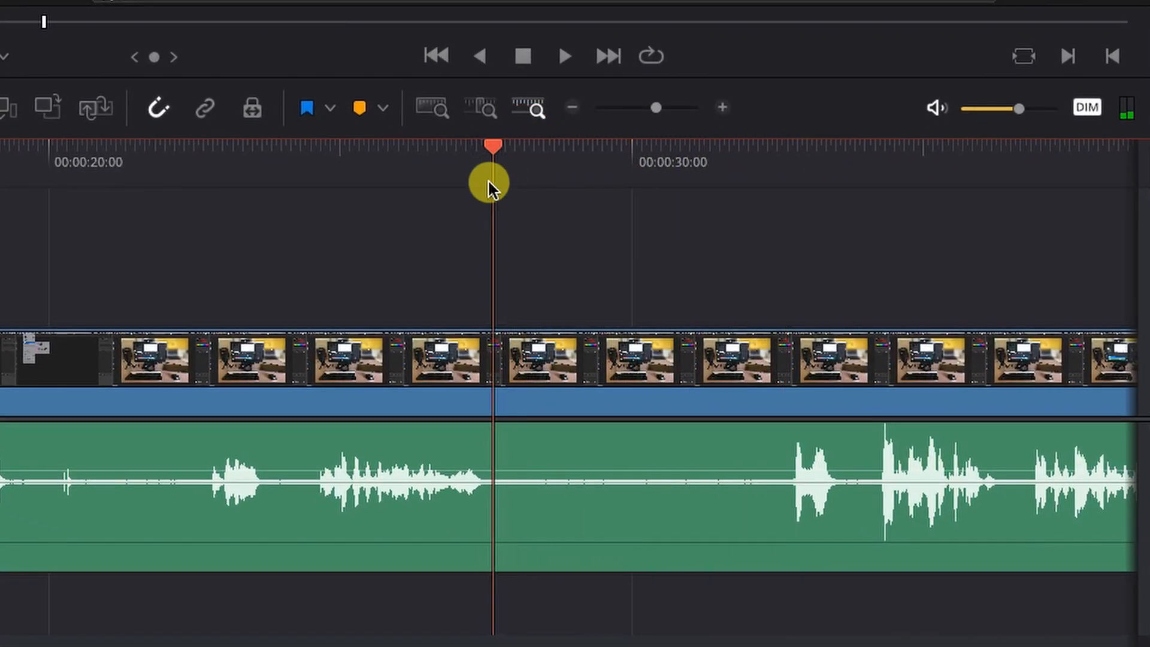
Cut out and ripple-delete the roughly eight-second silent stretch around 00:00:30:00.
{"action": "key", "text": "ctrl+b"}
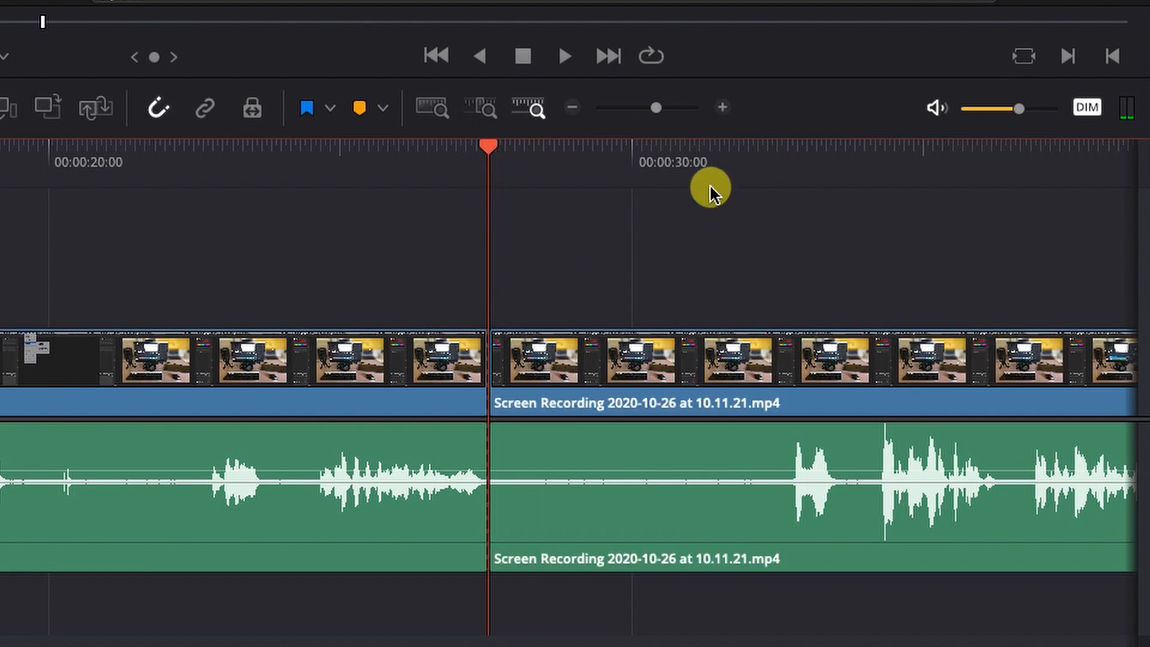
{"action": "left_click_drag", "start_coordinate": [776, 148], "coordinate": [785, 143]}
{"action": "key", "text": "ctrl+b"}
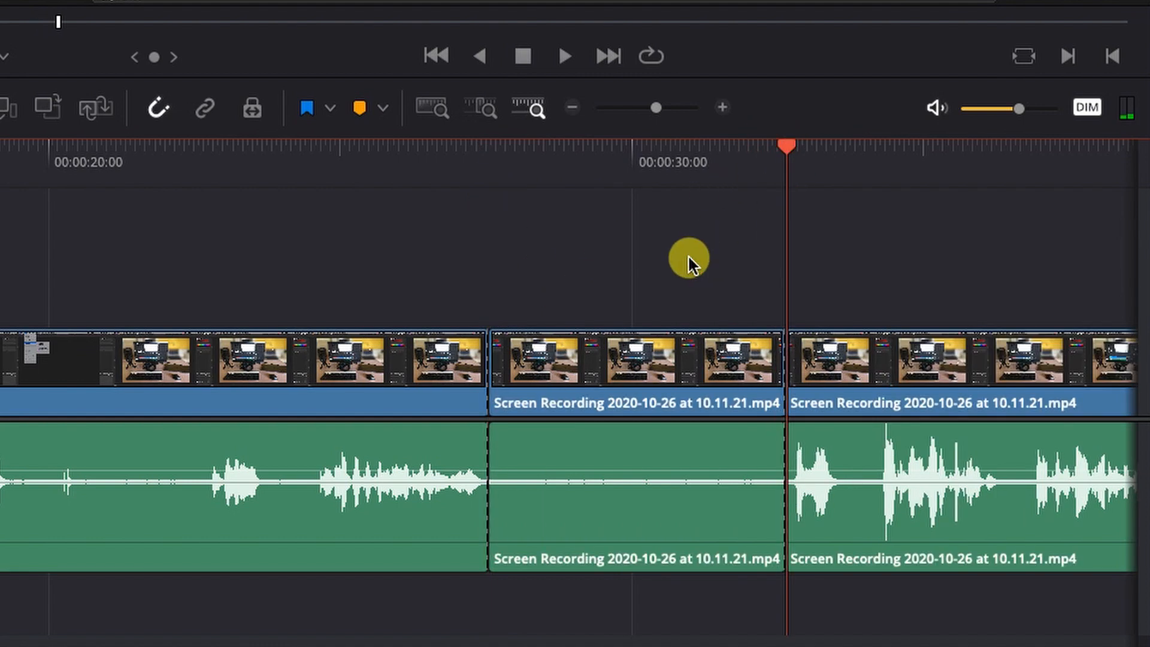
{"action": "left_click_drag", "start_coordinate": [657, 254], "coordinate": [561, 503]}
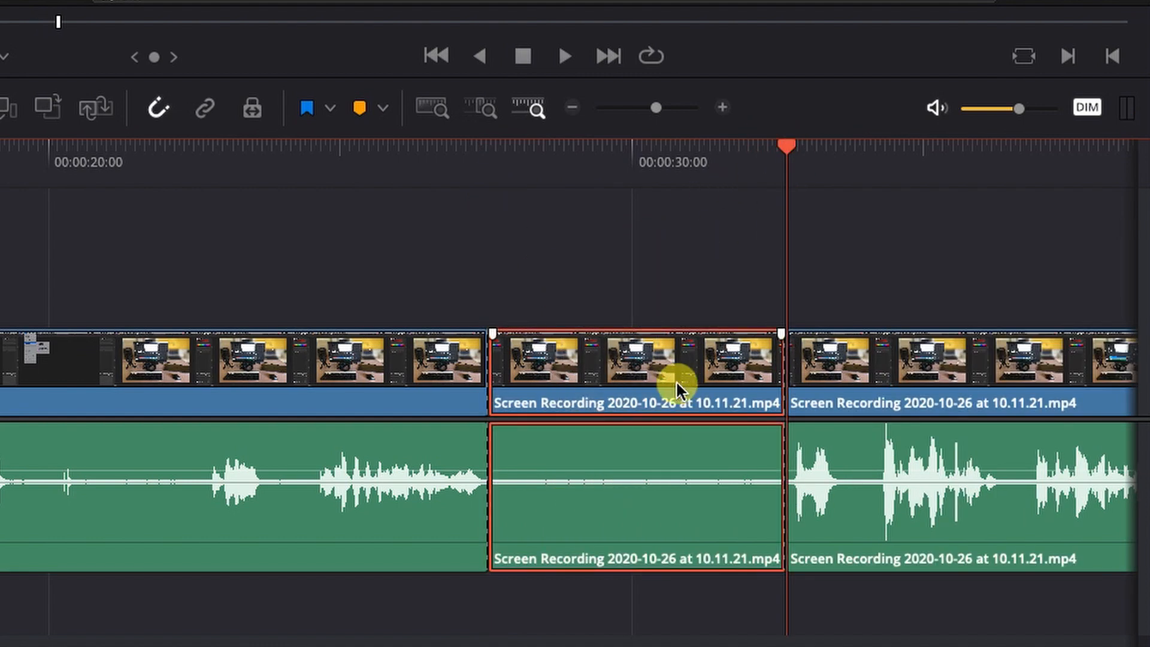
{"action": "key", "text": "Delete"}
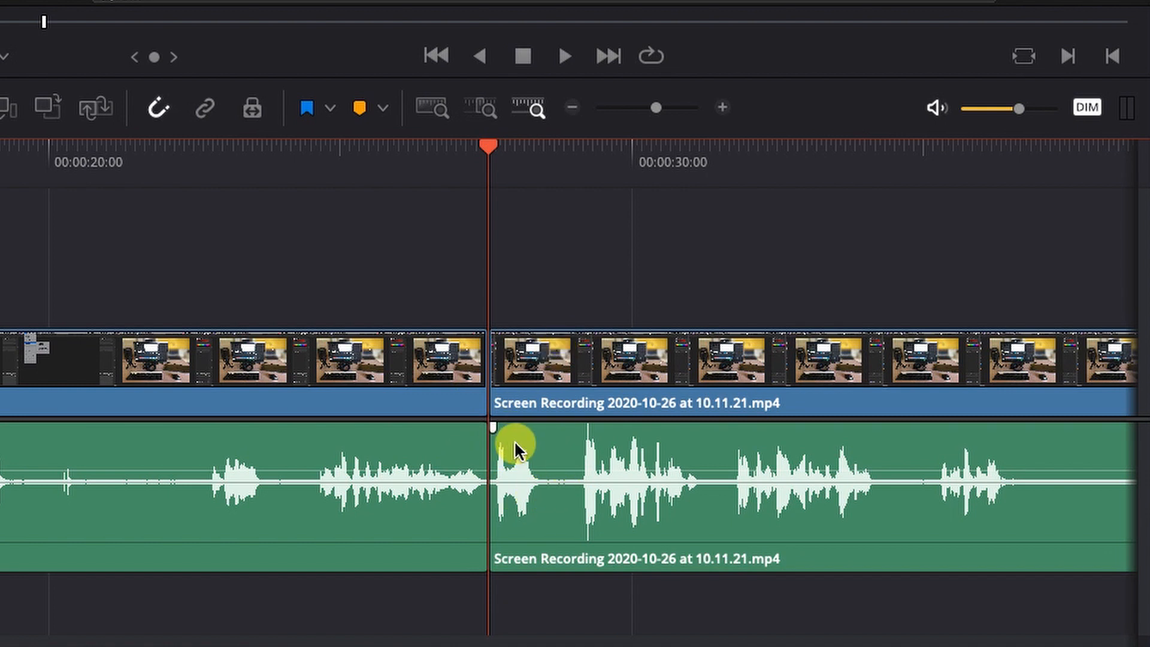
{"action": "left_click", "coordinate": [489, 145]}
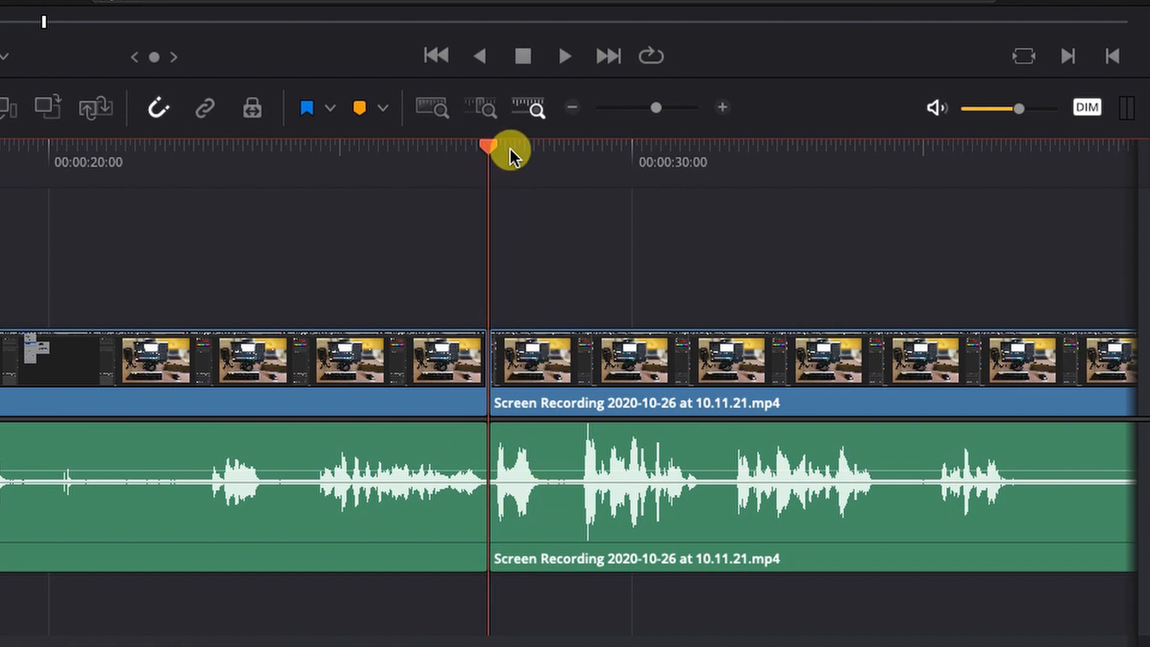
{"action": "left_click_drag", "start_coordinate": [509, 147], "coordinate": [989, 187]}
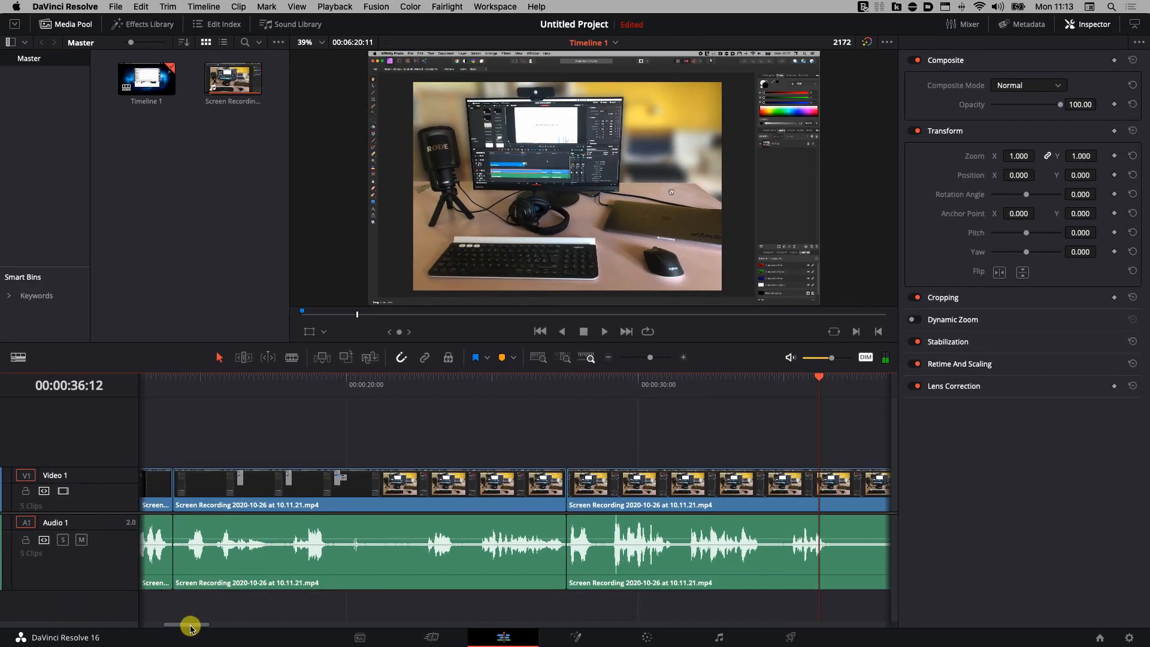
Play through the footage just after one minute to locate the unwanted section's start.
{"action": "left_click_drag", "start_coordinate": [189, 625], "coordinate": [226, 630]}
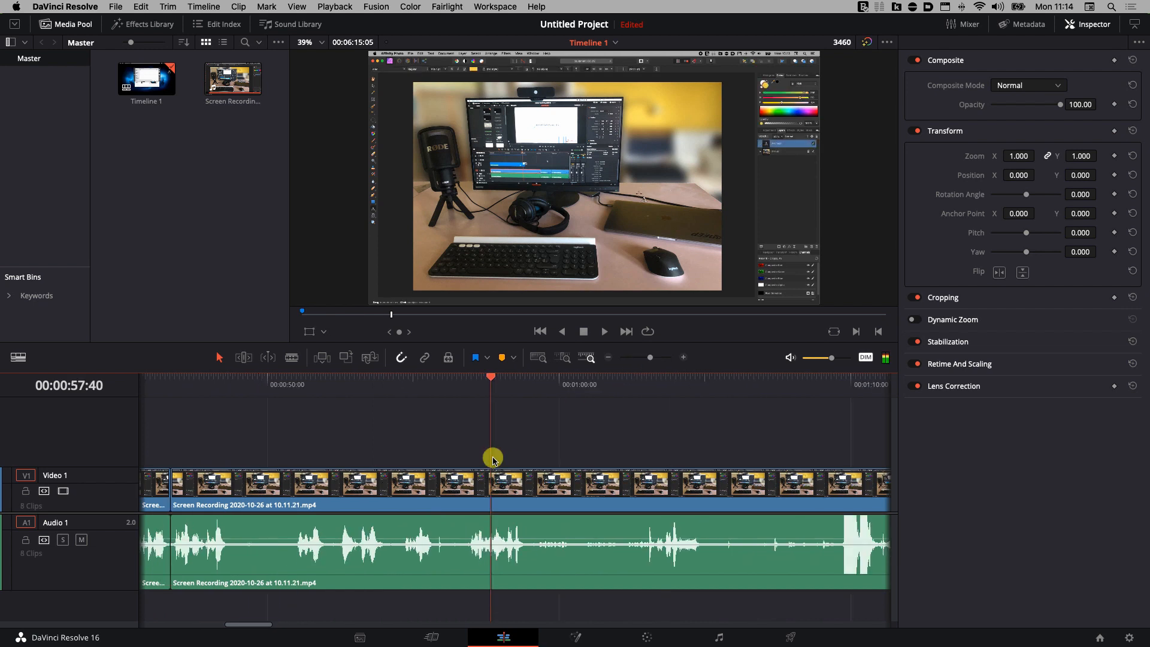
{"action": "left_click_drag", "start_coordinate": [490, 385], "coordinate": [518, 457]}
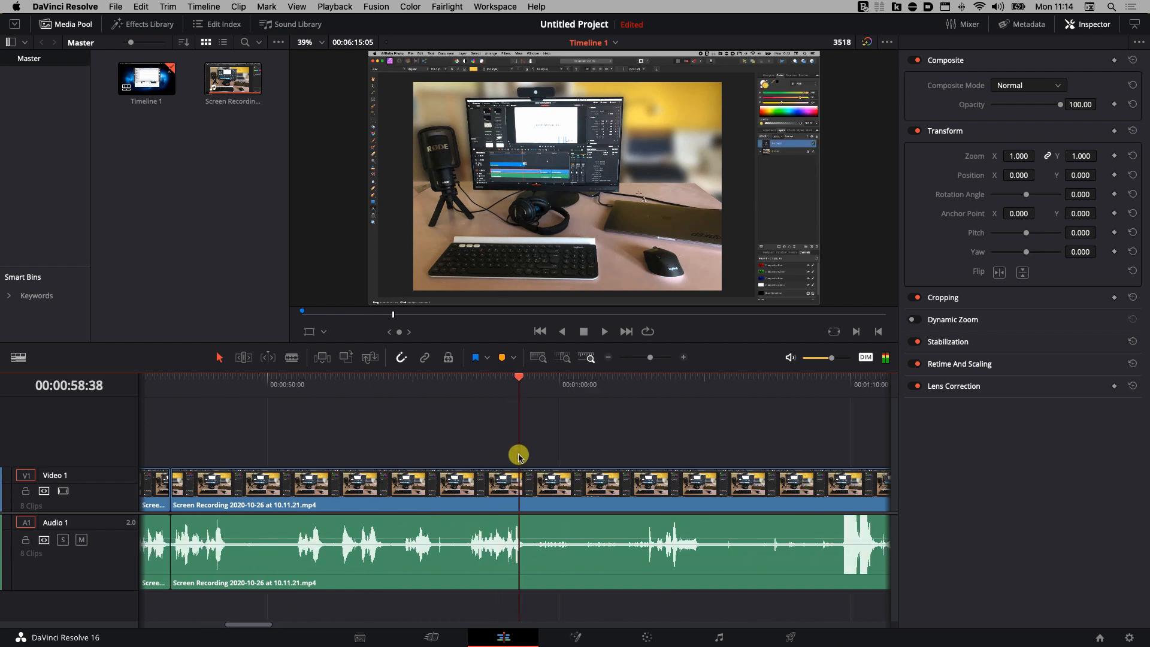
{"action": "key", "text": "space"}
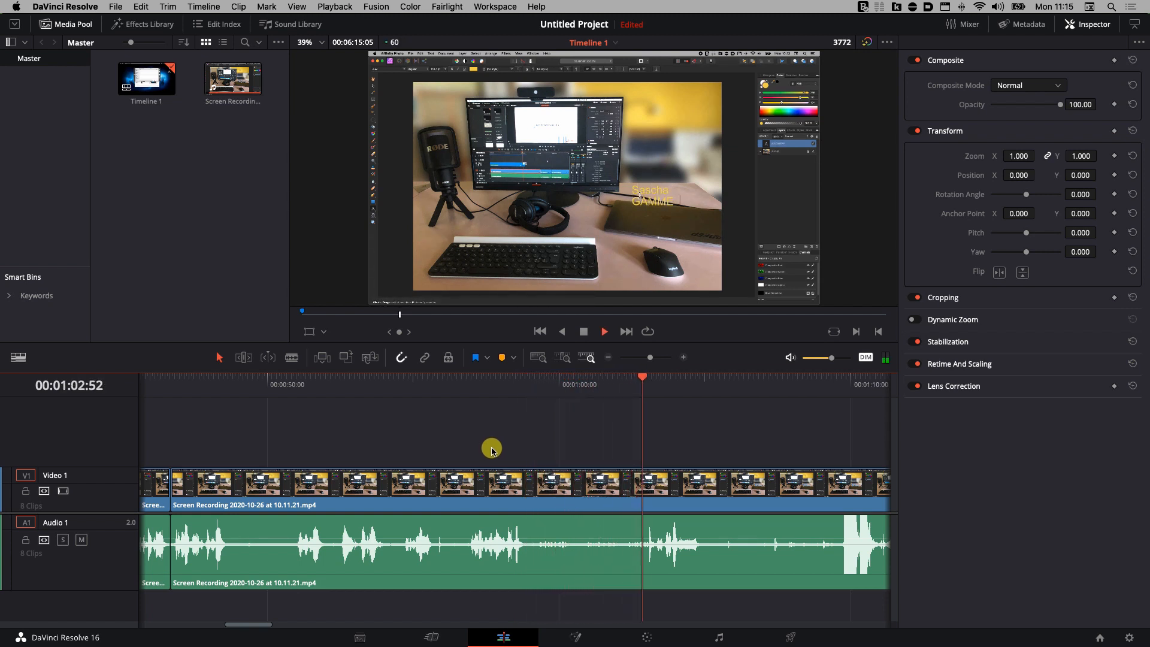
{"action": "key", "text": "space"}
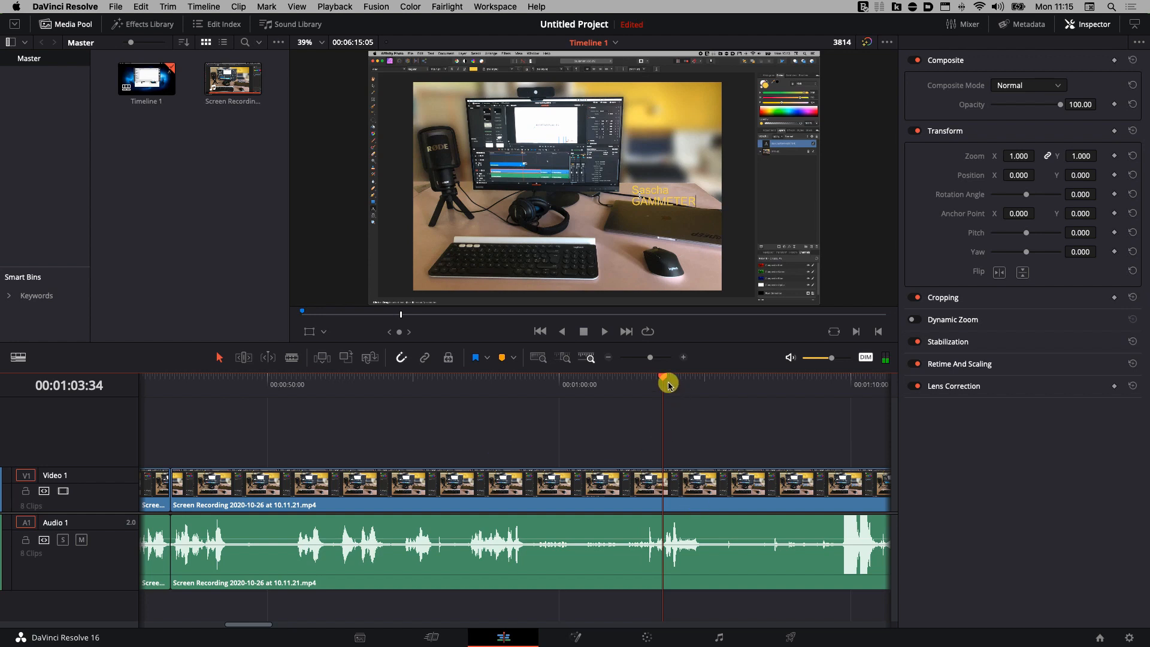
{"action": "left_click_drag", "start_coordinate": [663, 379], "coordinate": [654, 385]}
{"action": "mouse_move", "coordinate": [632, 387]}
{"action": "left_mouse_down"}
{"action": "mouse_move", "coordinate": [526, 395]}
{"action": "mouse_move", "coordinate": [645, 397]}
{"action": "mouse_move", "coordinate": [523, 403]}
{"action": "mouse_move", "coordinate": [573, 383]}
{"action": "mouse_move", "coordinate": [654, 383]}
{"action": "left_mouse_up"}
Split at both ends of the section near 00:01:03:14 and select the middle clip.
{"action": "key", "text": "super+b"}
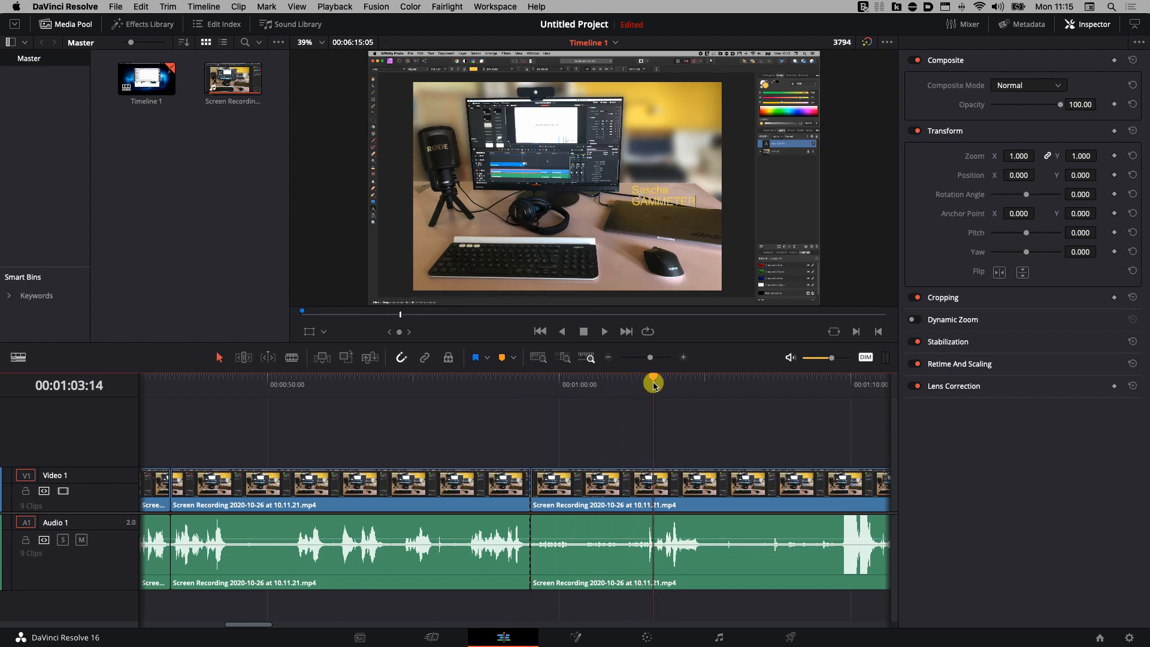
{"action": "key", "text": "super+b"}
{"action": "left_click_drag", "start_coordinate": [609, 442], "coordinate": [593, 578]}
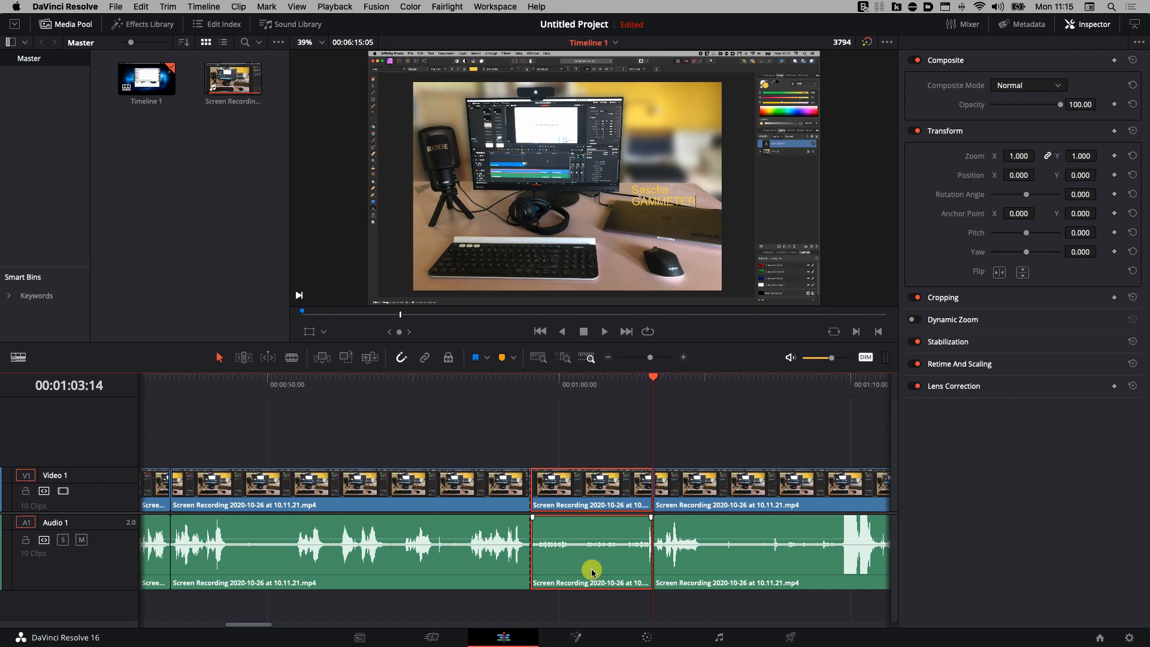
{"action": "left_click", "coordinate": [566, 544]}
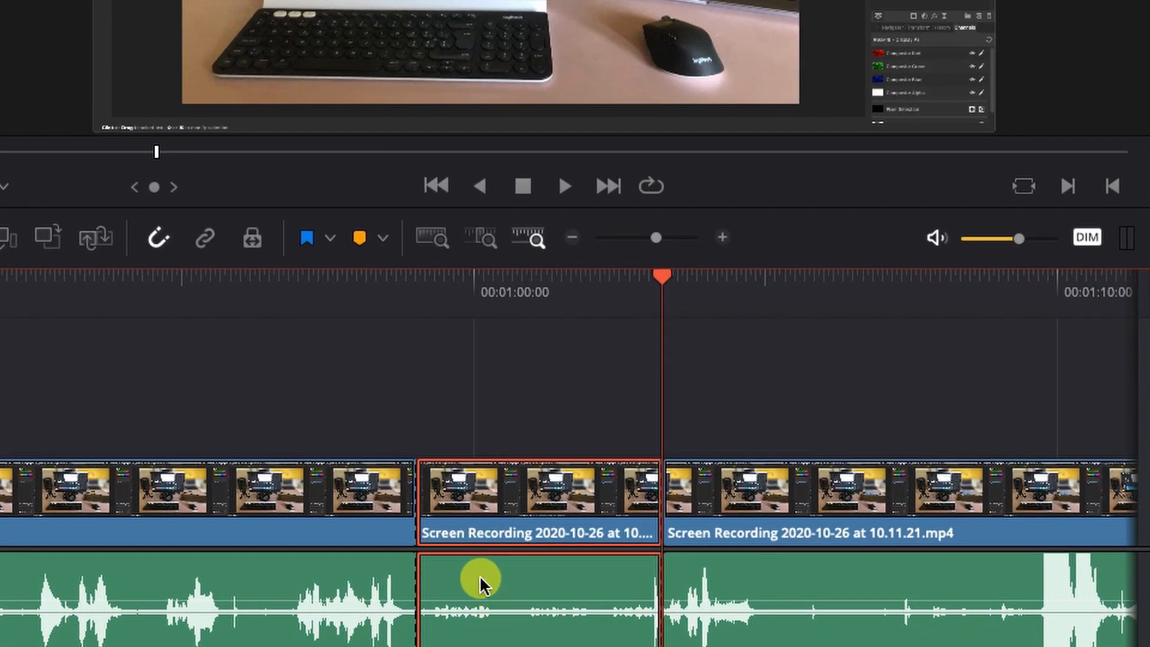
Change the middle clip's speed to 400% with Ripple sequence and Stretch to fit keyframes.
{"action": "right_click", "coordinate": [483, 514]}
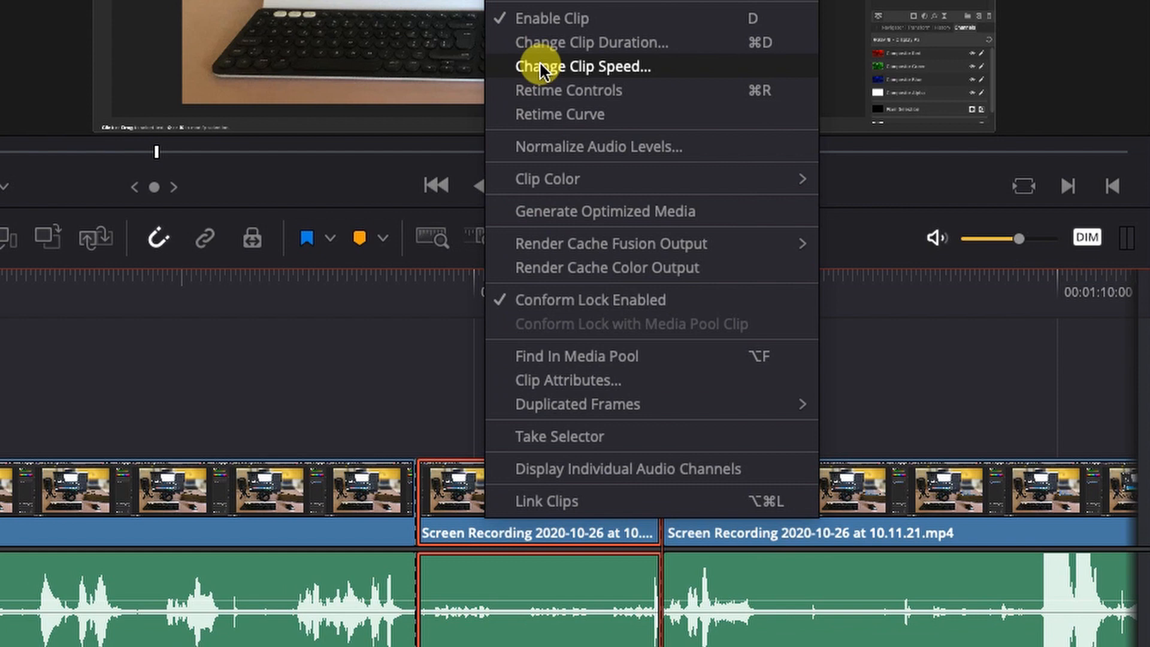
{"action": "left_click", "coordinate": [626, 66]}
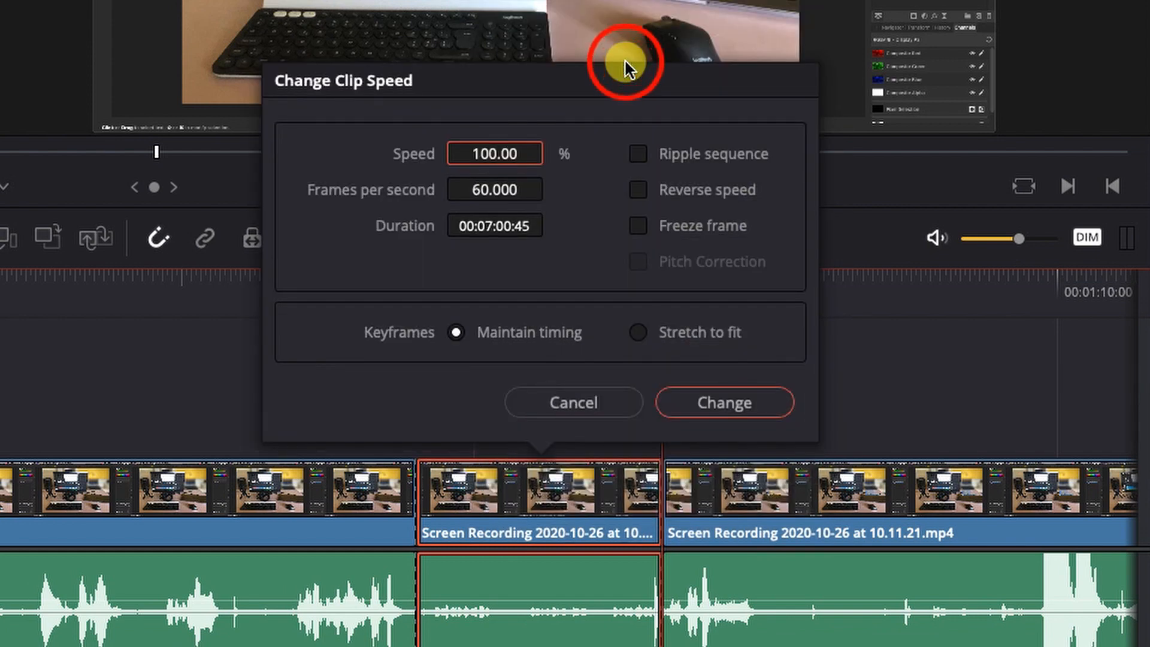
{"action": "left_click_drag", "start_coordinate": [479, 150], "coordinate": [839, 166]}
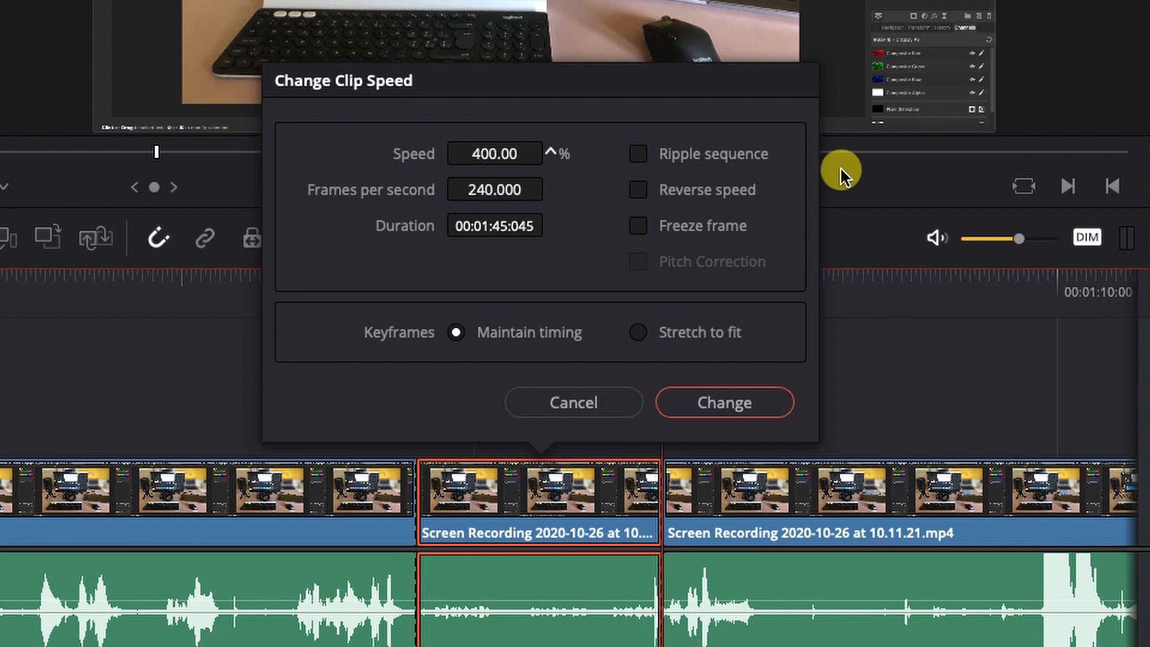
{"action": "left_click", "coordinate": [644, 153]}
{"action": "left_click", "coordinate": [636, 336]}
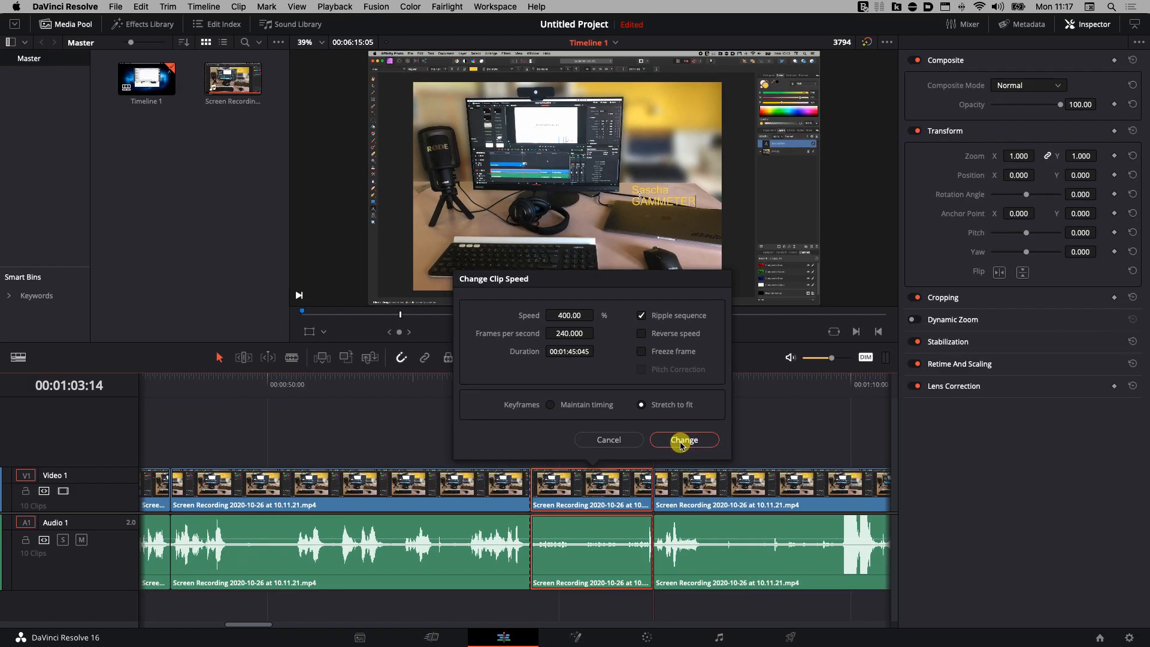
{"action": "left_click", "coordinate": [683, 440]}
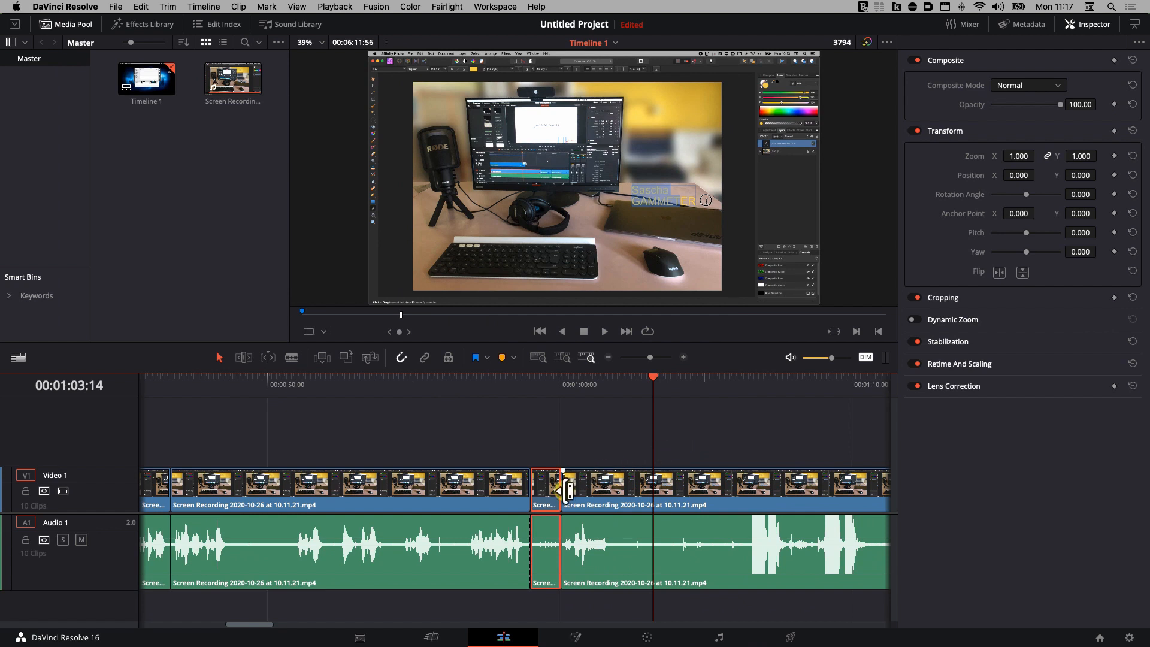
{"action": "left_click", "coordinate": [541, 492]}
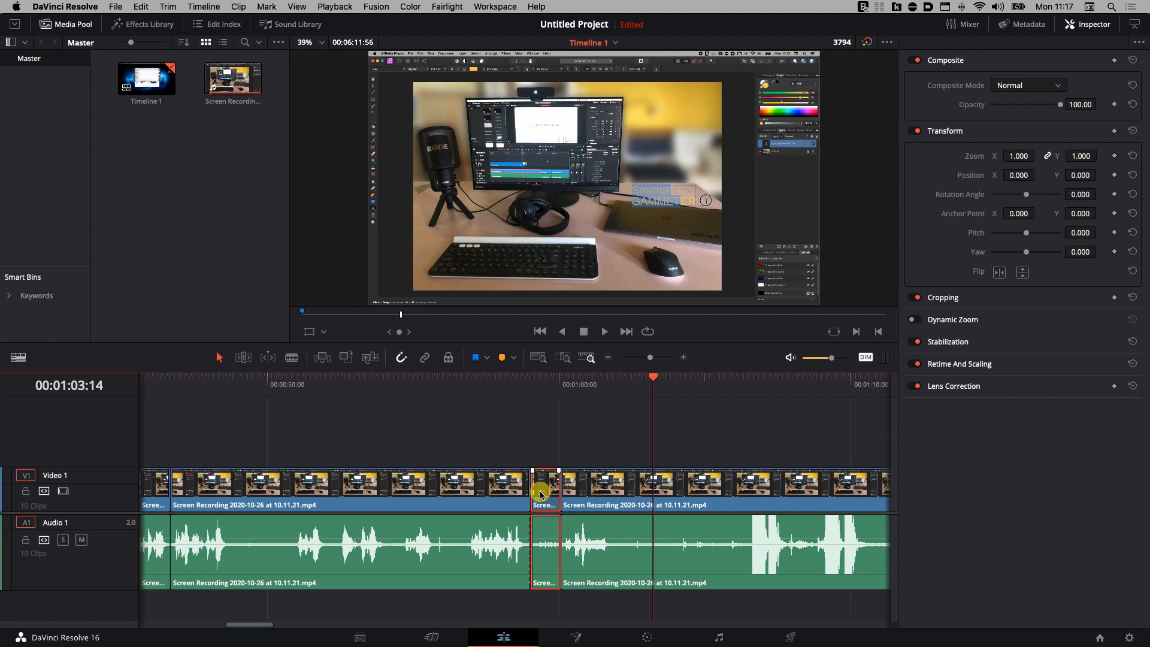
{"action": "left_click", "coordinate": [513, 380]}
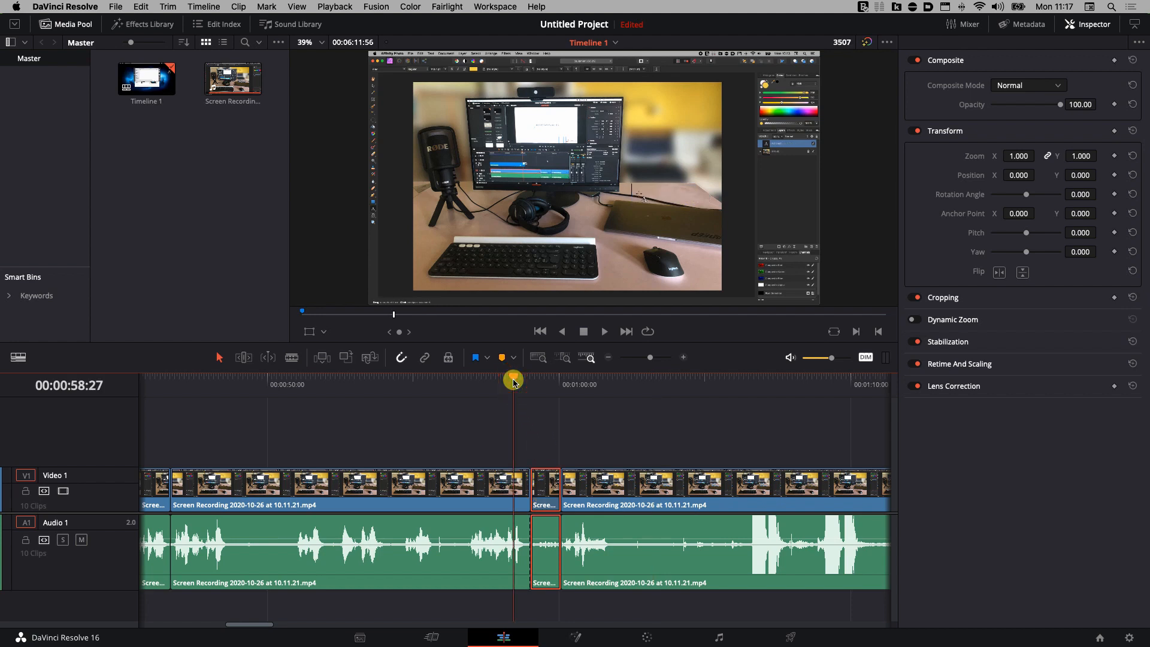
{"action": "left_click", "coordinate": [604, 331]}
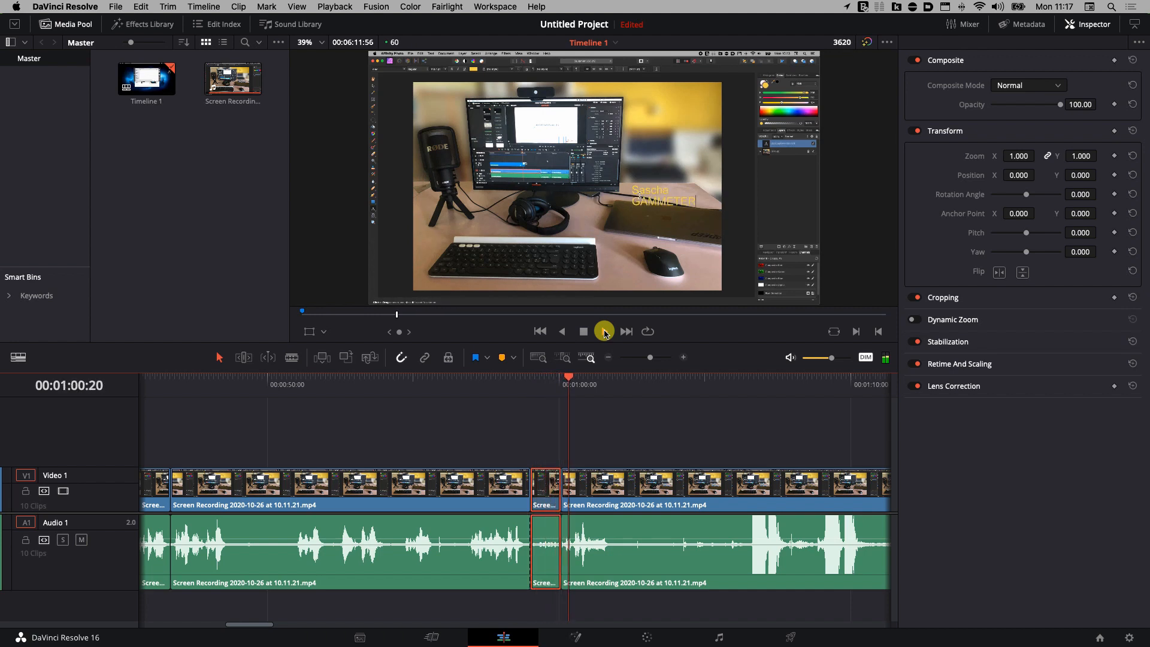
{"action": "left_click", "coordinate": [604, 331]}
{"action": "left_click", "coordinate": [544, 490]}
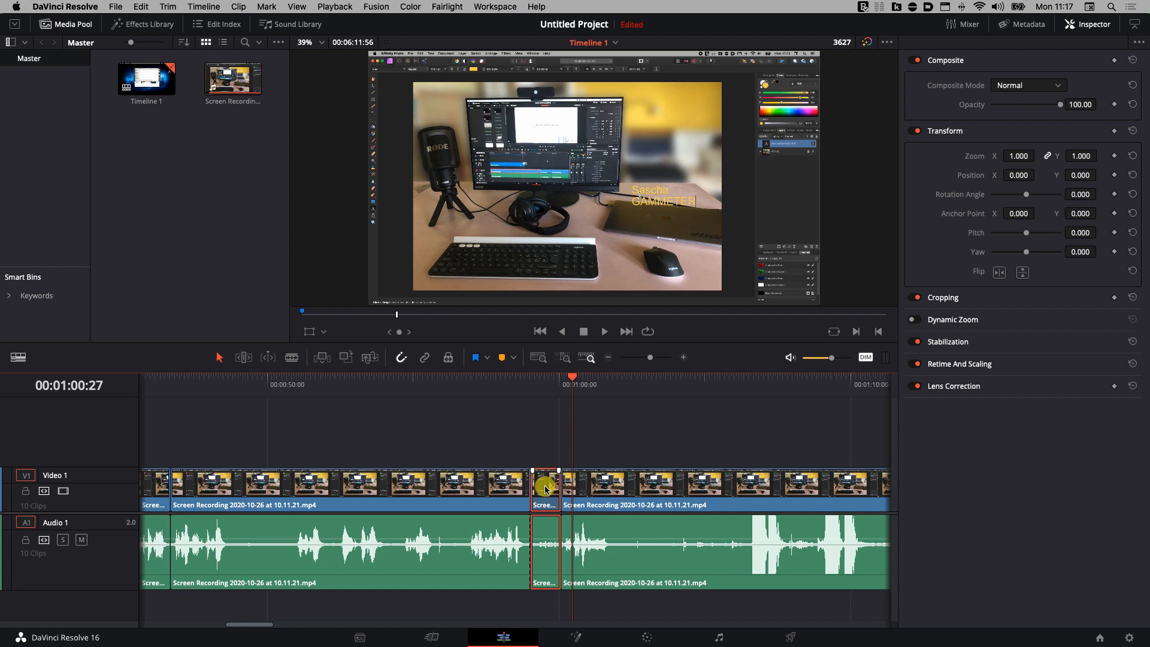
{"action": "left_click_drag", "start_coordinate": [573, 380], "coordinate": [619, 382]}
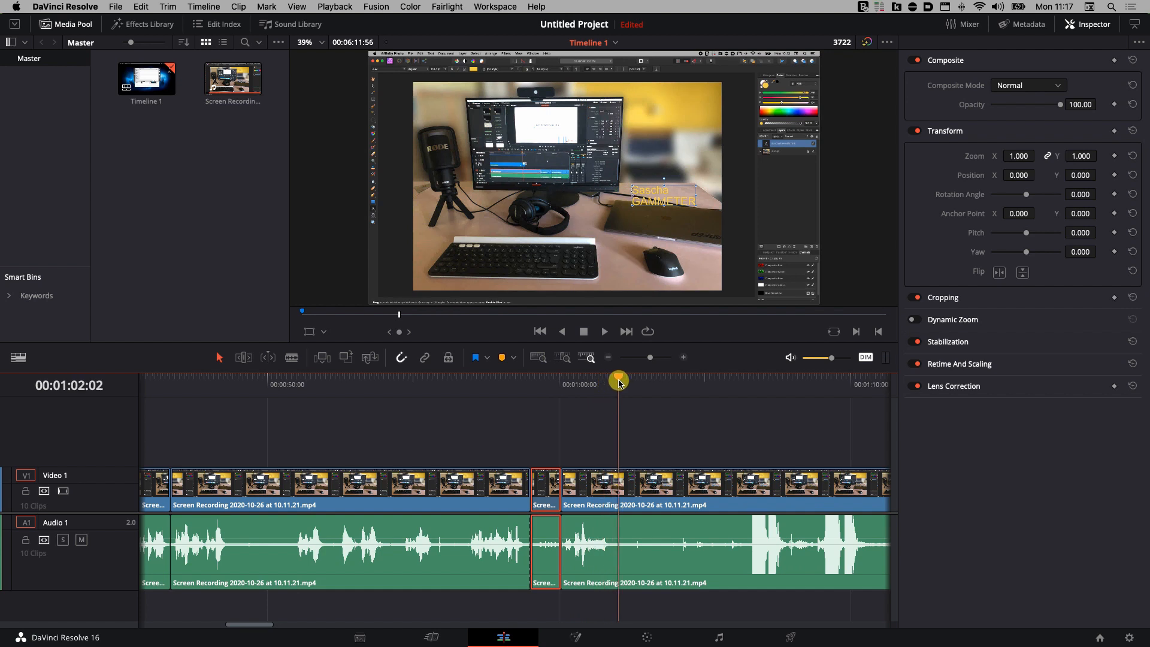
{"action": "left_click_drag", "start_coordinate": [619, 382], "coordinate": [617, 384]}
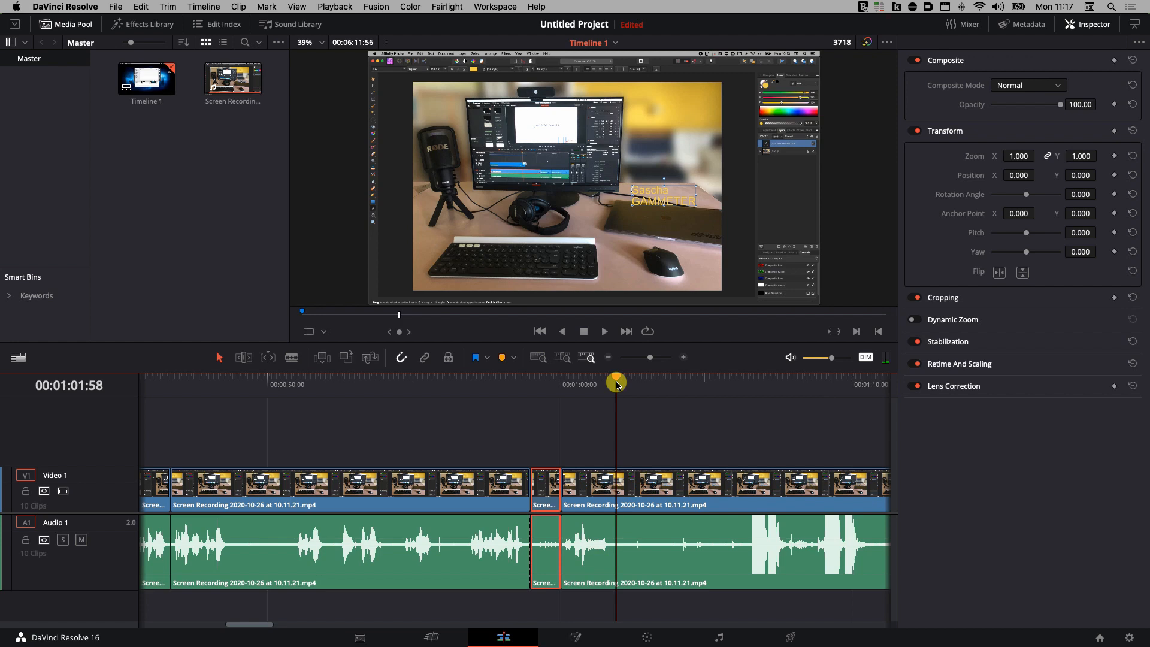
{"action": "left_click_drag", "start_coordinate": [618, 383], "coordinate": [846, 408]}
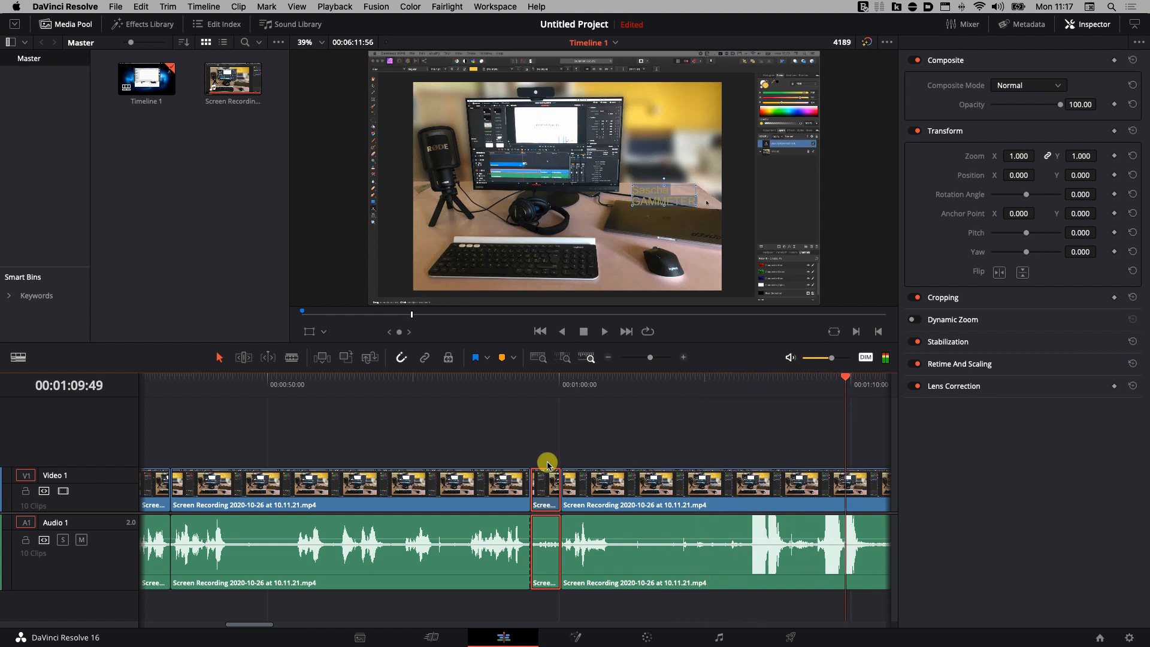
{"action": "left_click_drag", "start_coordinate": [258, 626], "coordinate": [280, 623]}
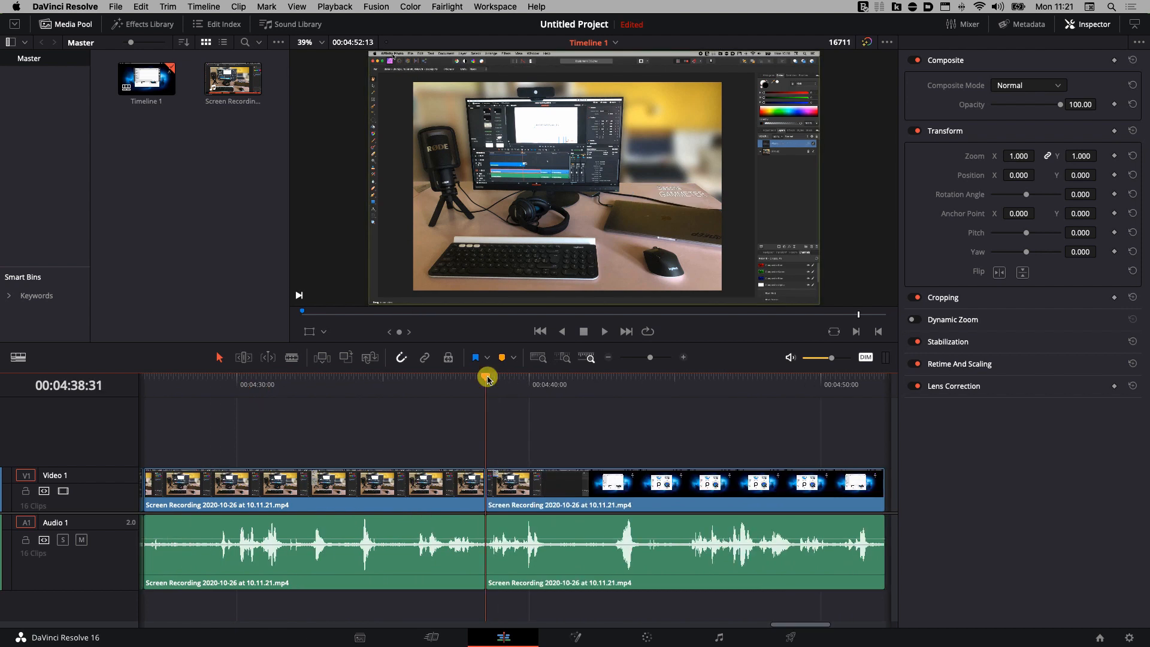
Split both tracks at 00:04:40:40 and delete the trailing clips after the cut.
{"action": "left_click_drag", "start_coordinate": [487, 379], "coordinate": [547, 393]}
{"action": "key", "text": "super+b"}
{"action": "left_click", "coordinate": [645, 432]}
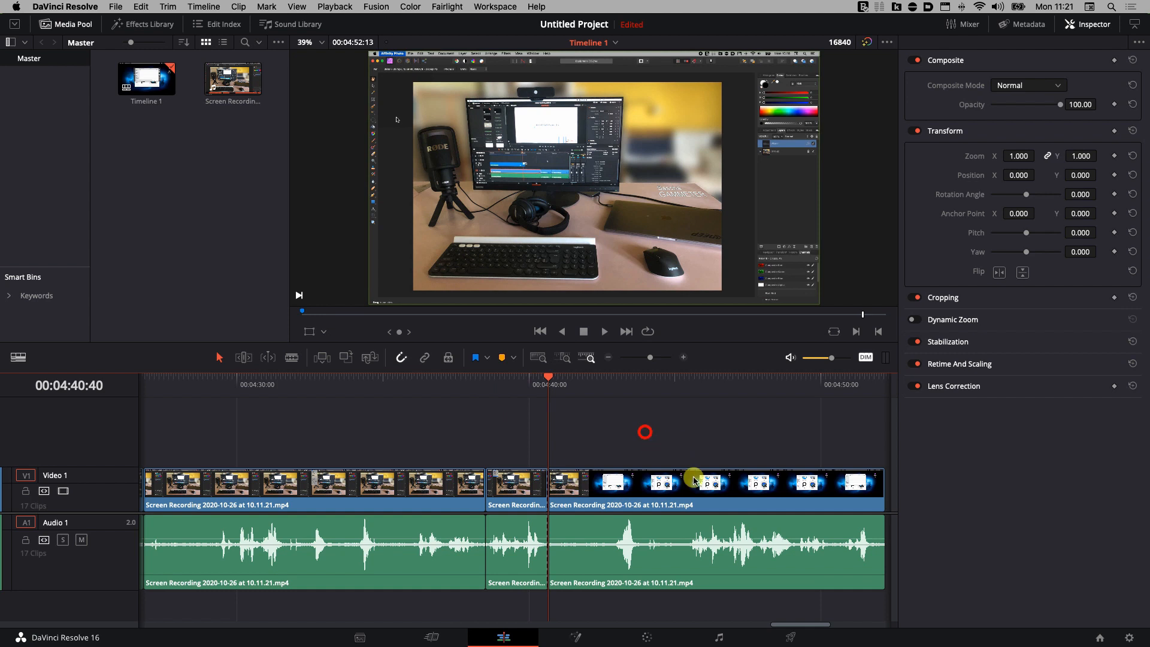
{"action": "left_click_drag", "start_coordinate": [694, 480], "coordinate": [873, 612]}
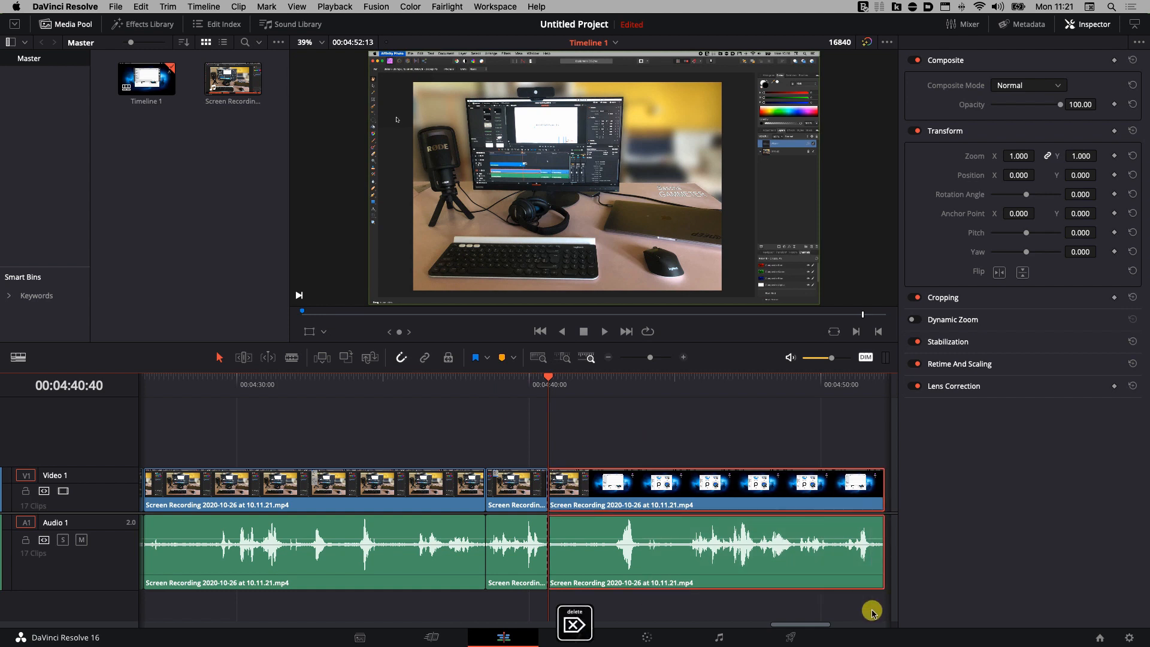
{"action": "key", "text": "Delete"}
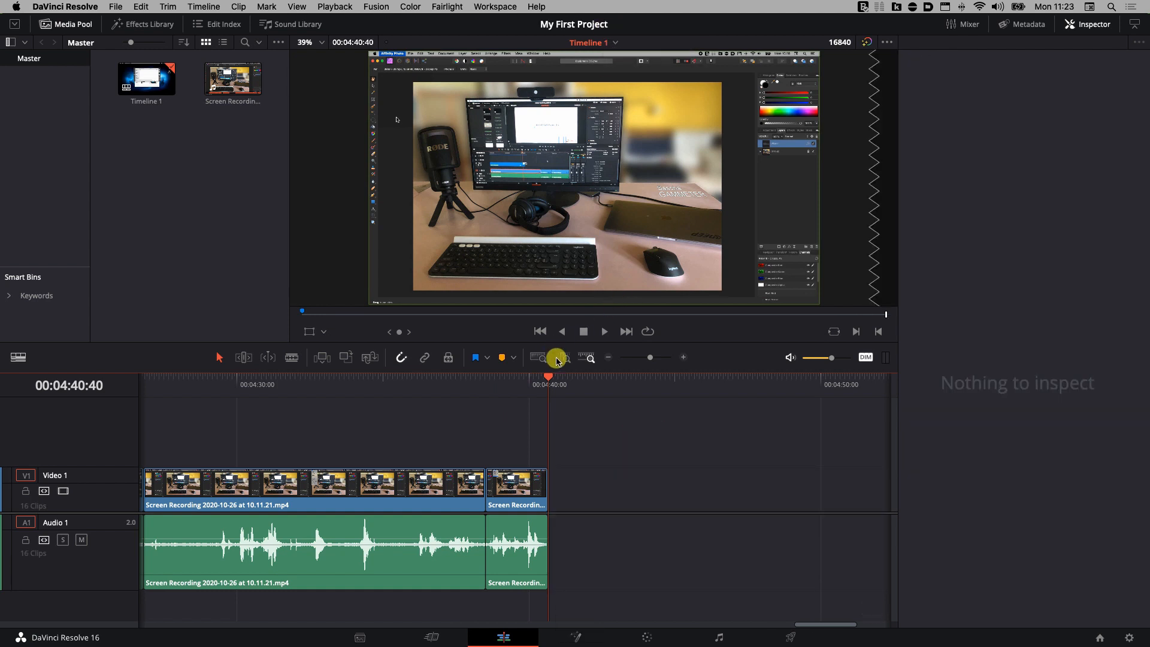